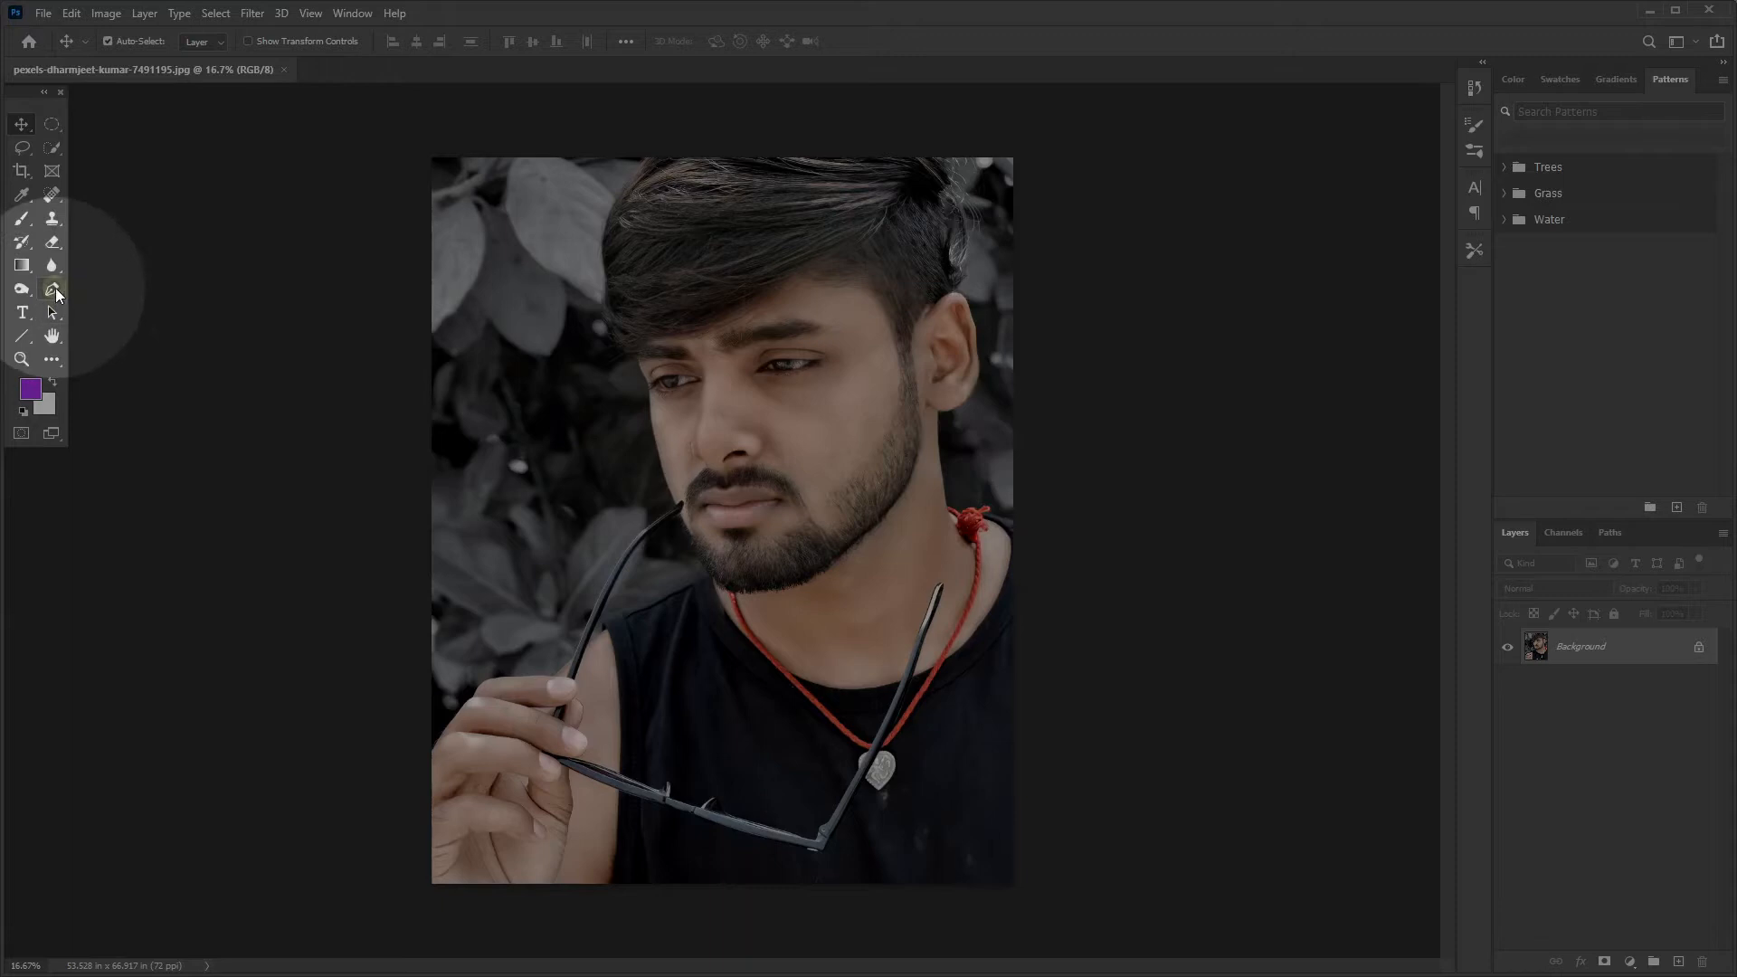
Start a Pen tool path at the photo's edge beside the hand and trace along the outside of the upper fingers.
left_click(161, 288)
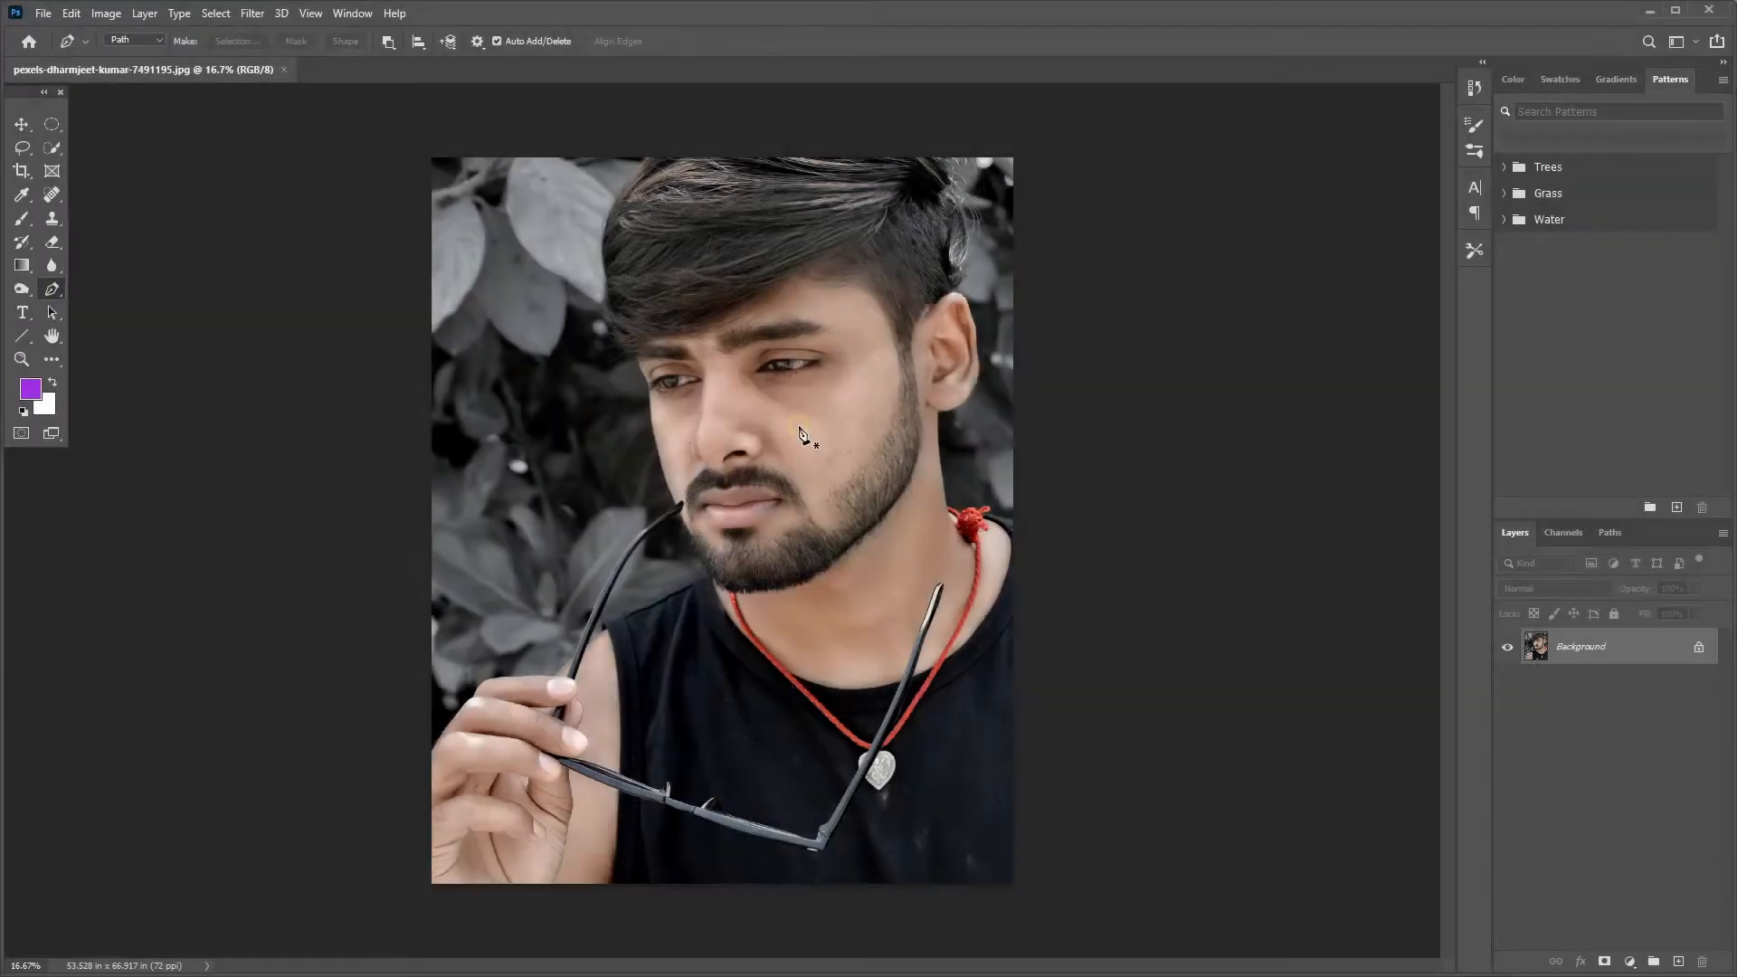
key("ctrl+equal")
key("ctrl+equal")
key("ctrl+equal")
key("space")
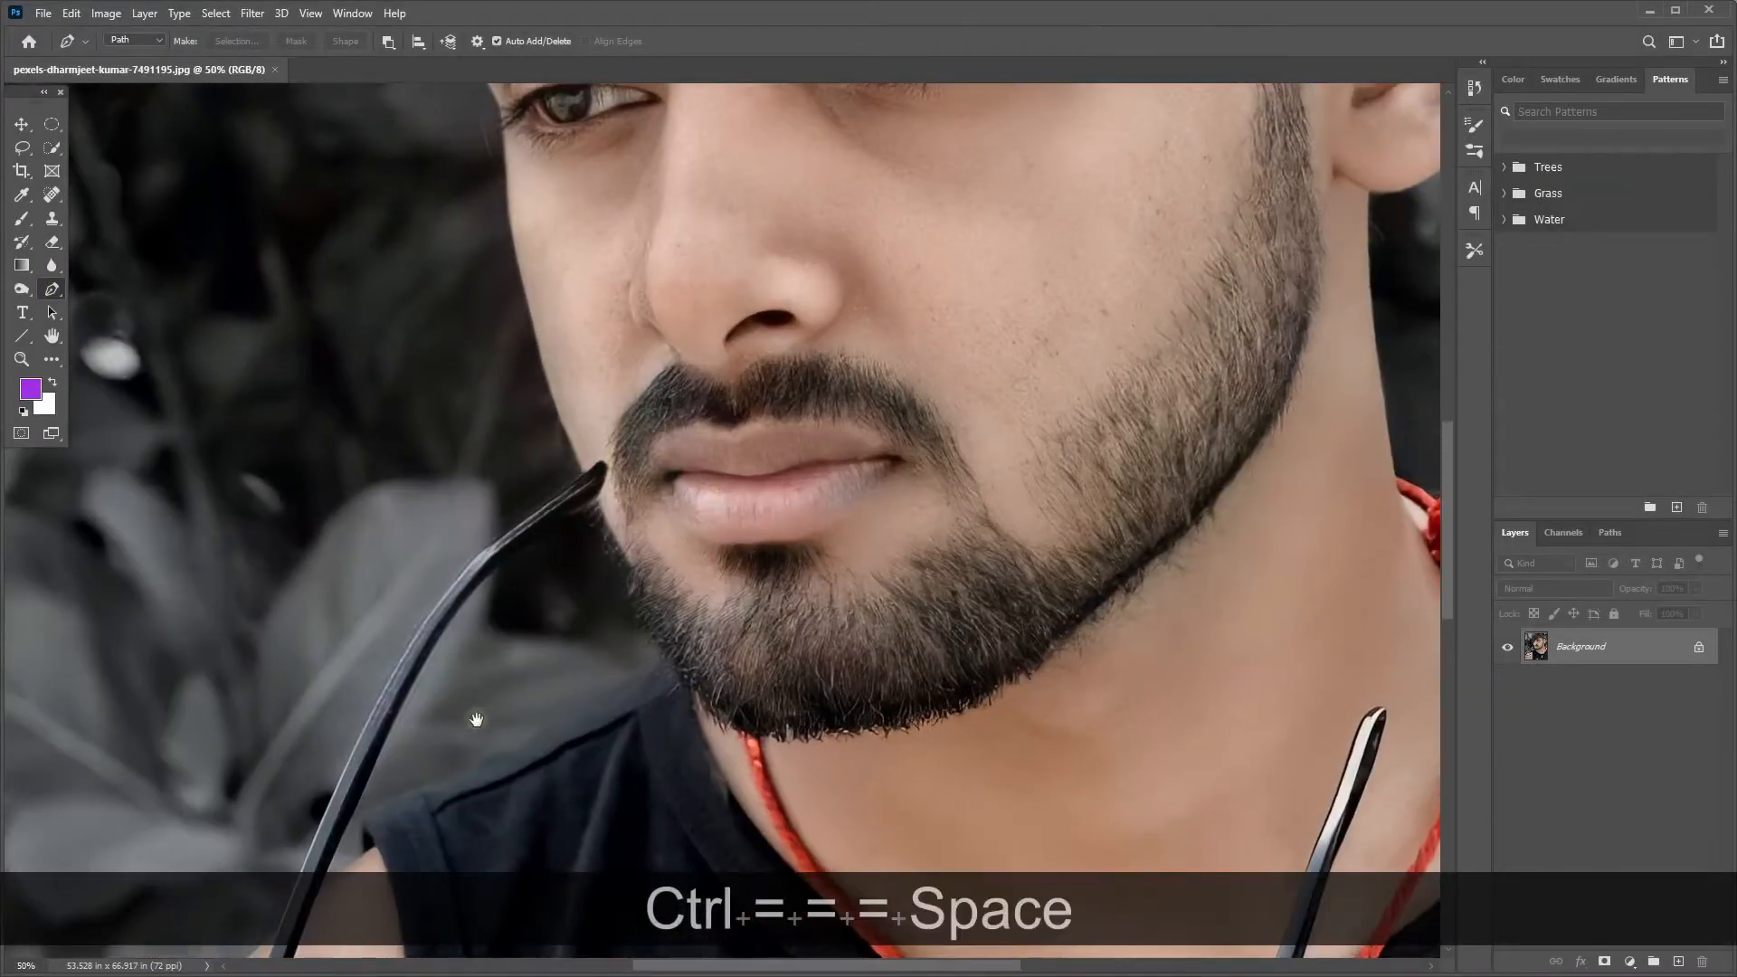
left_click_drag(477, 719, 1025, 106)
key("ctrl+equal")
key("space")
left_click_drag(271, 742, 368, 636)
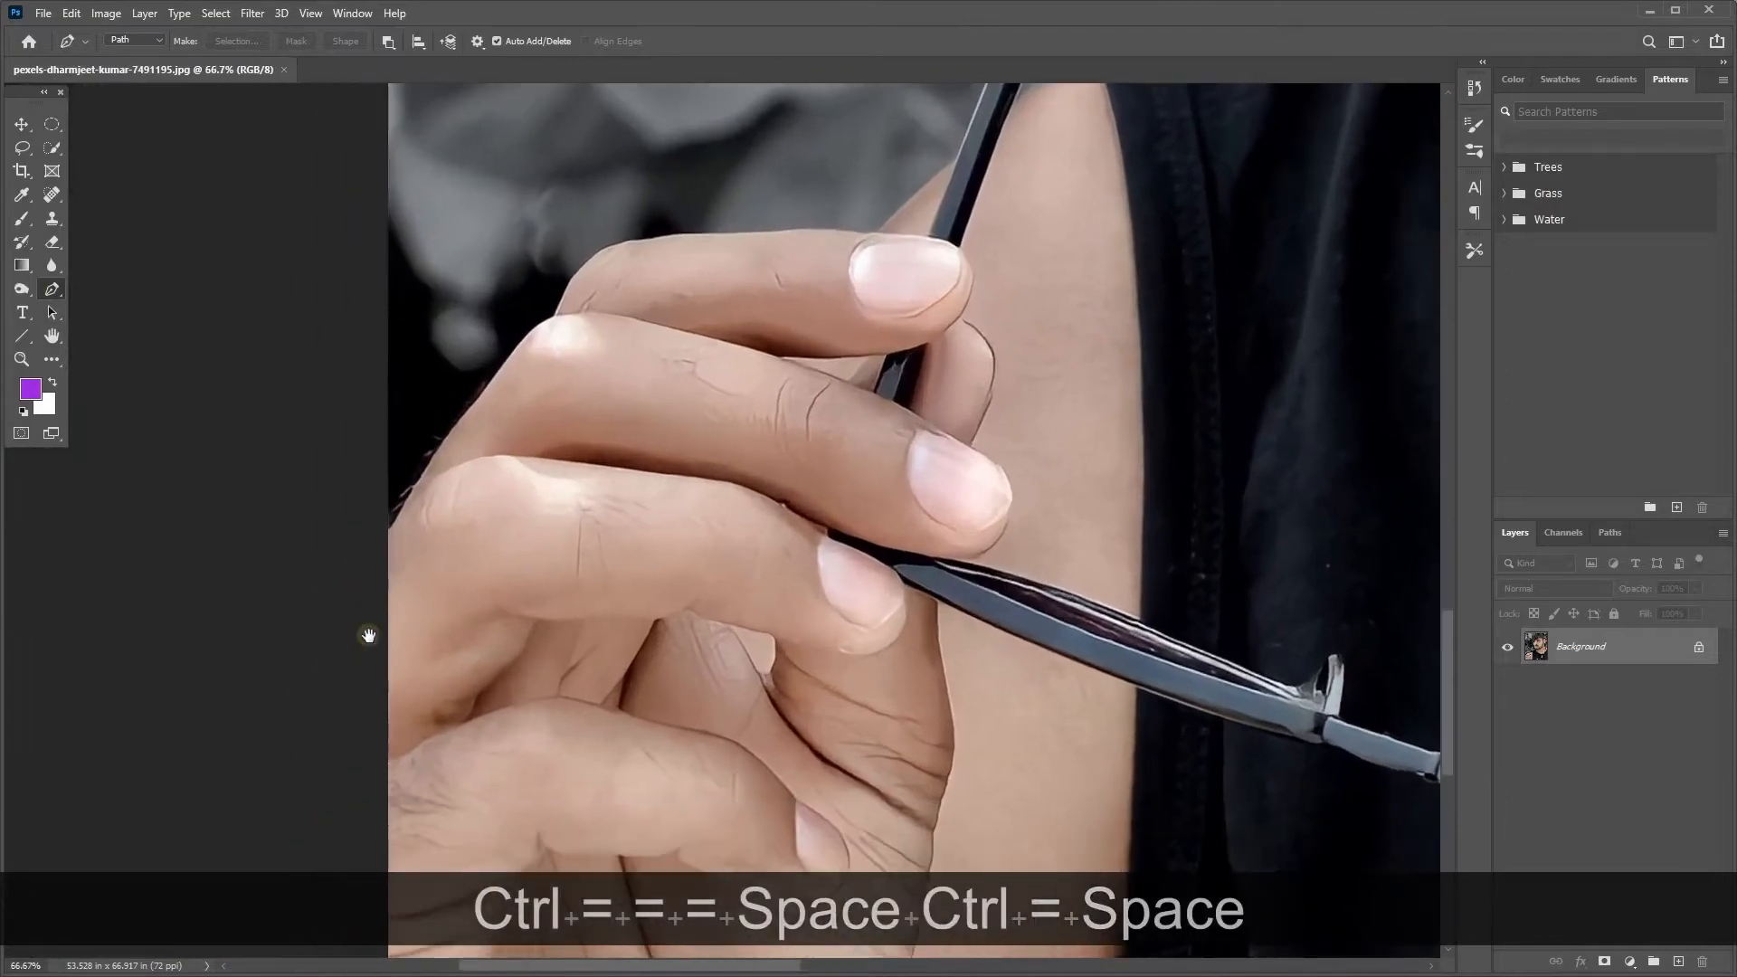
left_click(384, 542)
left_click_drag(557, 319, 592, 312)
left_click(557, 318, "alt")
Continue the path from the fingers up along the outer edge of the glasses' temple arm towards its tip.
key("space")
left_click_drag(645, 244, 624, 353)
key("ctrl+equal")
left_click_drag(674, 271, 563, 464)
left_click(601, 460)
key("space")
left_click_drag(968, 135, 479, 814)
left_click(767, 412)
left_click_drag(904, 271, 540, 662)
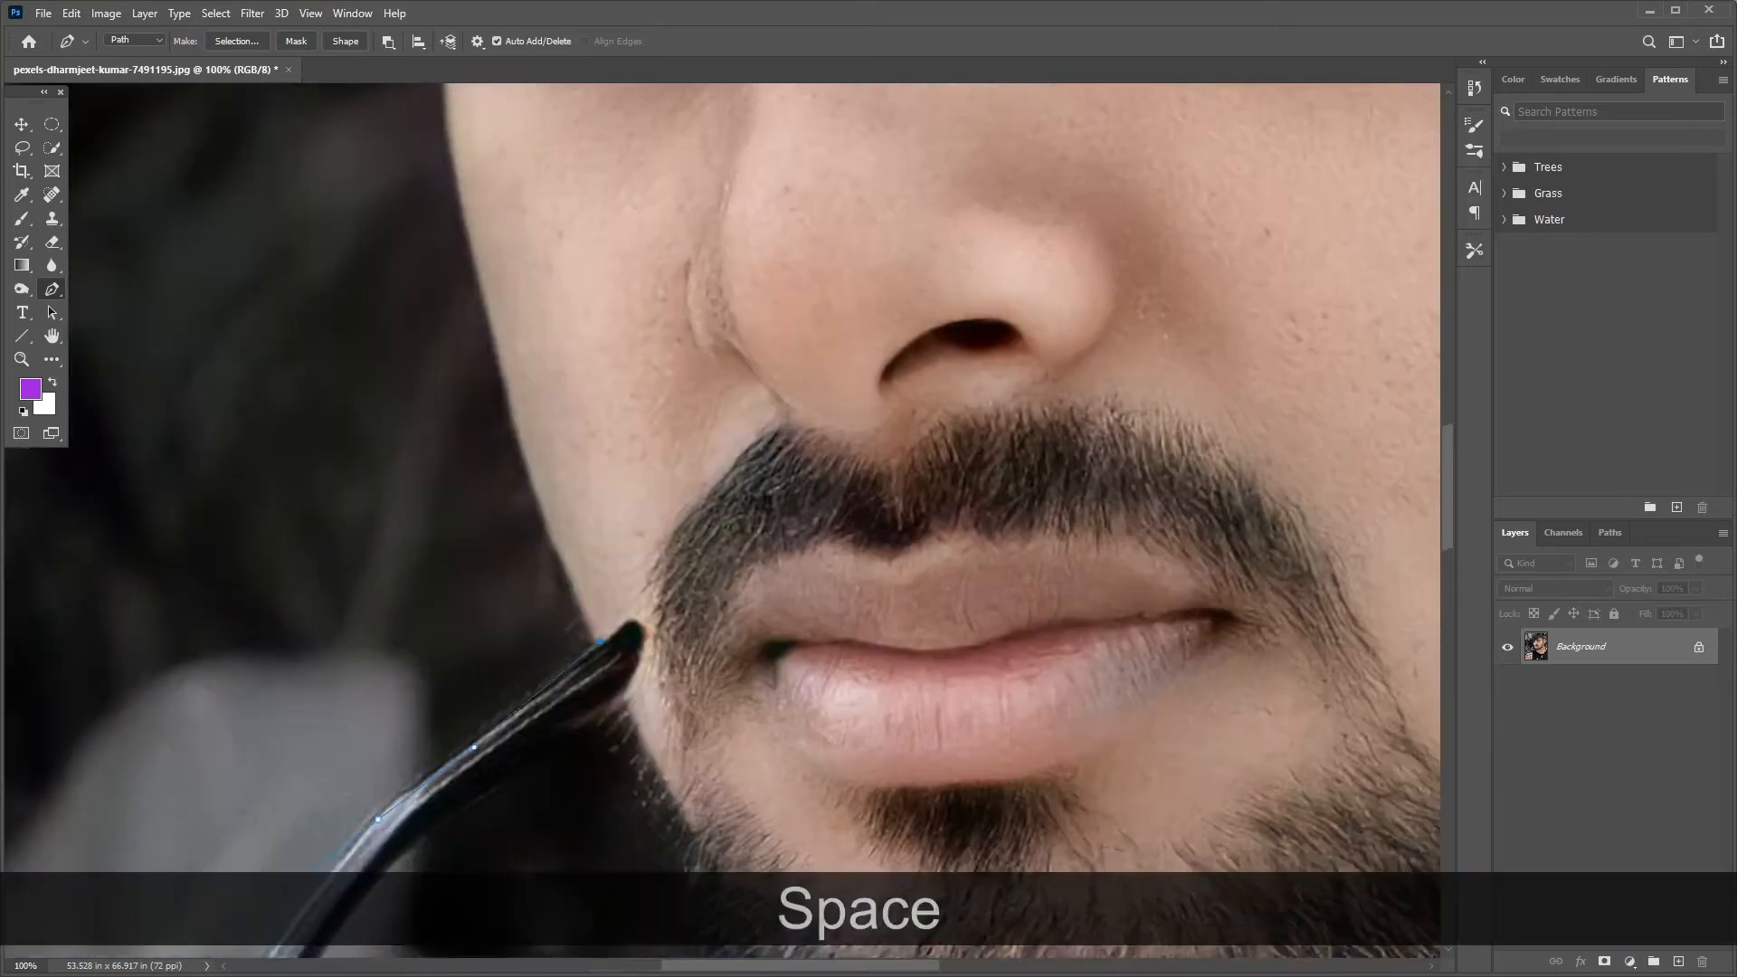
Trace the path along the outer edge of the man's face, from the glasses tip up to the hairline.
left_click(492, 441)
left_click(473, 314)
left_click_drag(470, 226, 569, 868)
left_click(527, 622)
left_click(503, 566)
left_click(473, 497)
left_click(427, 459)
Extend the path around the outside of the hair and over the top of the head to its back.
key("ctrl+minus")
key("ctrl+minus")
key("ctrl+minus")
left_click_drag(574, 349, 613, 240)
left_click_drag(669, 144, 591, 401)
left_click_drag(1040, 380, 978, 409)
left_click(1002, 460)
Trace the path down around the ear, along the neck and past the red necklace knot to the shoulder.
key("ctrl+equal")
key("ctrl+equal")
key("ctrl+equal")
left_click_drag(1140, 429, 735, 370)
left_click_drag(842, 580, 861, 733)
left_click_drag(892, 446, 907, 210)
left_click_drag(678, 566, 407, 579)
left_click(678, 566, "alt")
left_click_drag(678, 762, 686, 887)
left_click_drag(741, 769, 727, 205)
left_click(717, 569)
left_click(786, 601)
left_click_drag(891, 588, 937, 575)
left_click_drag(1092, 637, 1171, 675)
left_click(1171, 674)
Run the path outside the canvas around the lower body and close it at the starting point beside the hand.
key("ctrl+minus")
key("ctrl+minus")
key("ctrl+minus")
key("ctrl+minus")
key("ctrl+minus")
key("ctrl+minus")
left_click(1062, 735)
left_click_drag(954, 864, 909, 868)
left_click(541, 865)
left_click_drag(460, 791, 459, 767)
left_click(495, 706)
left_click(504, 695)
Convert the closed path into a new selection and invert it so the man is selected.
right_click(761, 449)
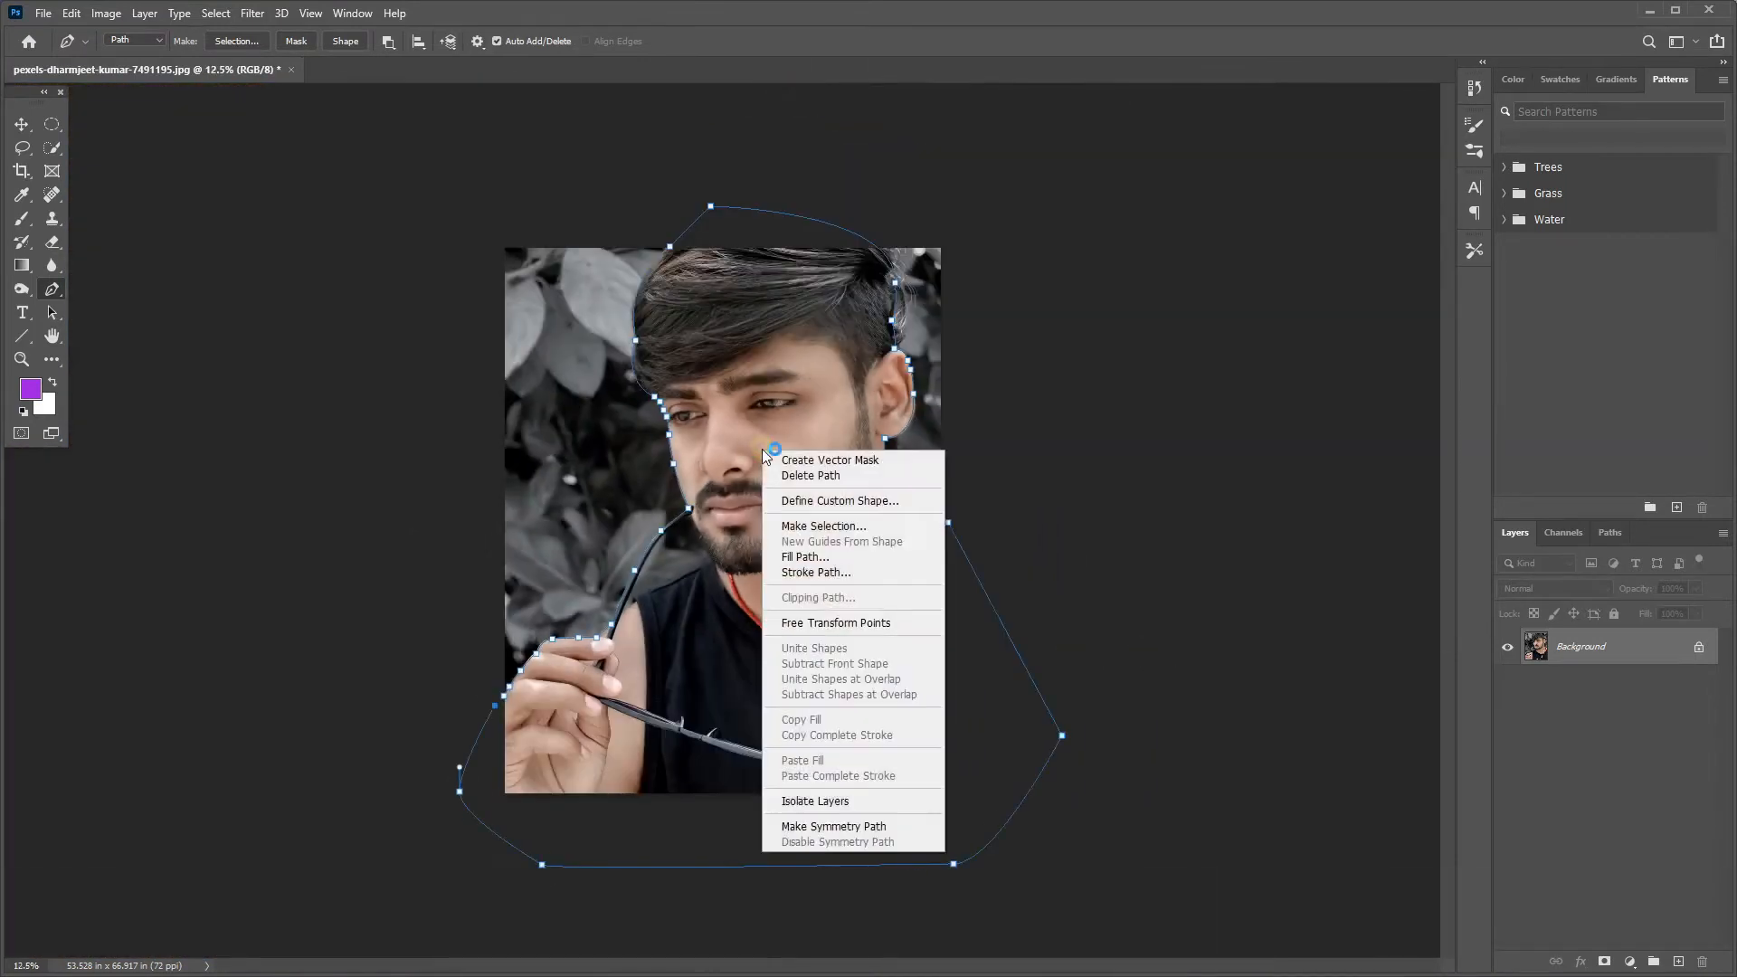
left_click(854, 526)
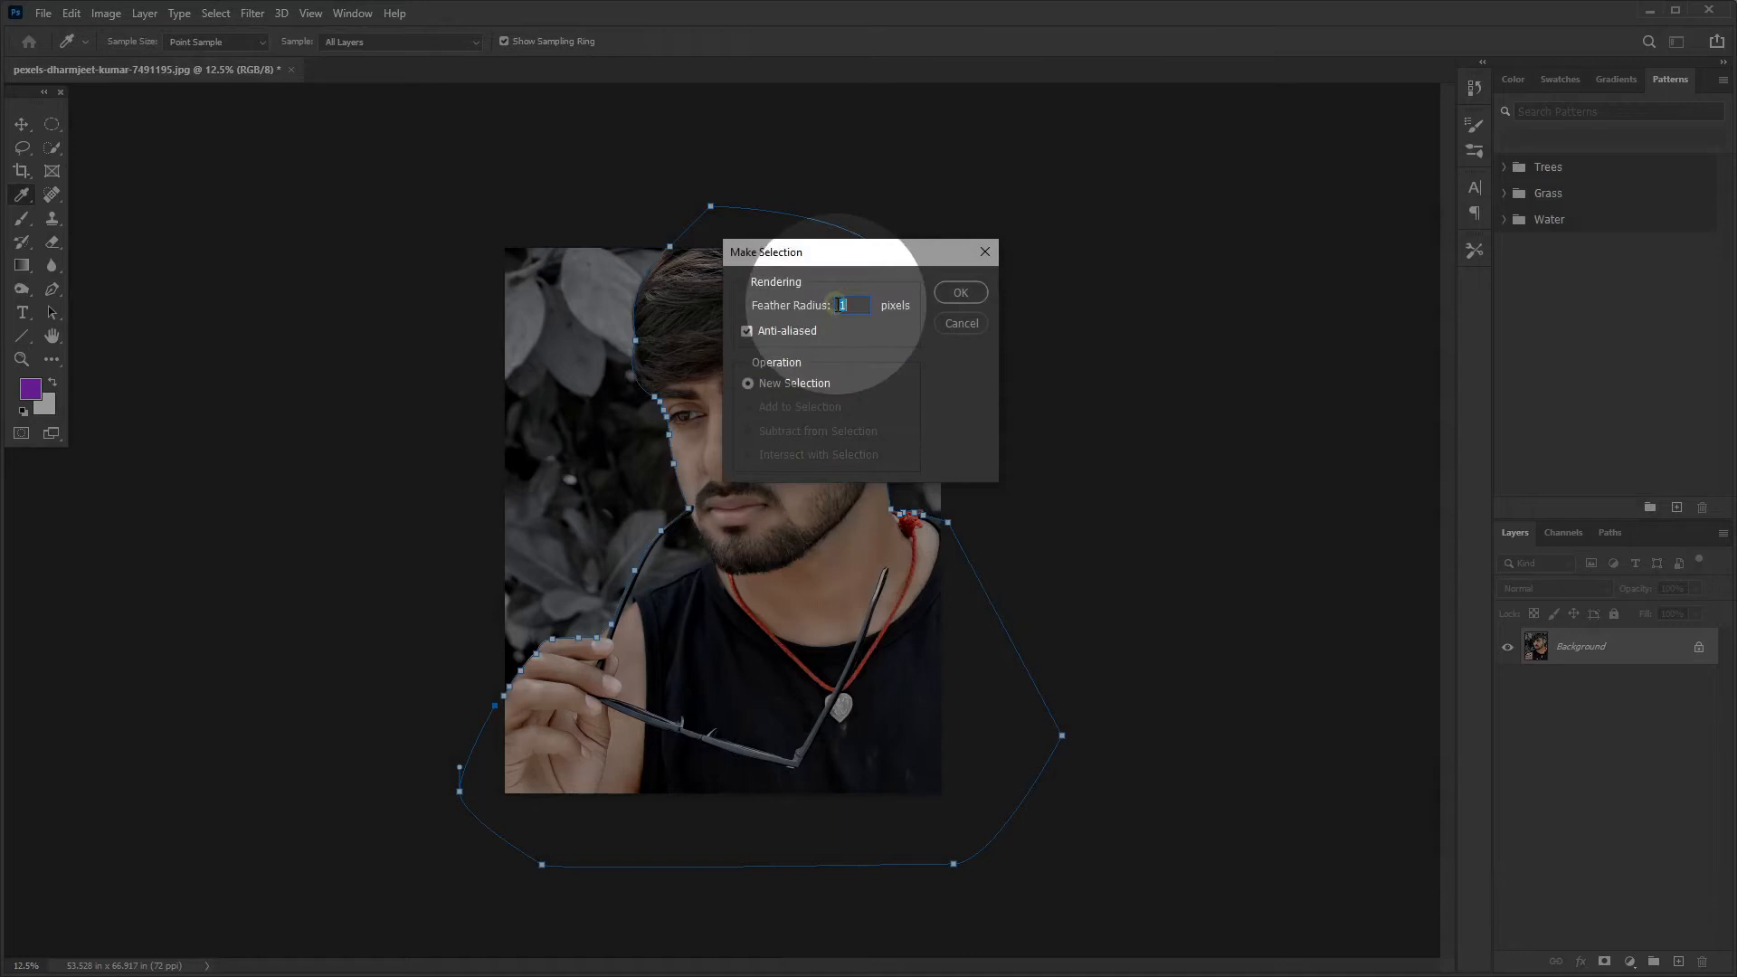
left_click(959, 295)
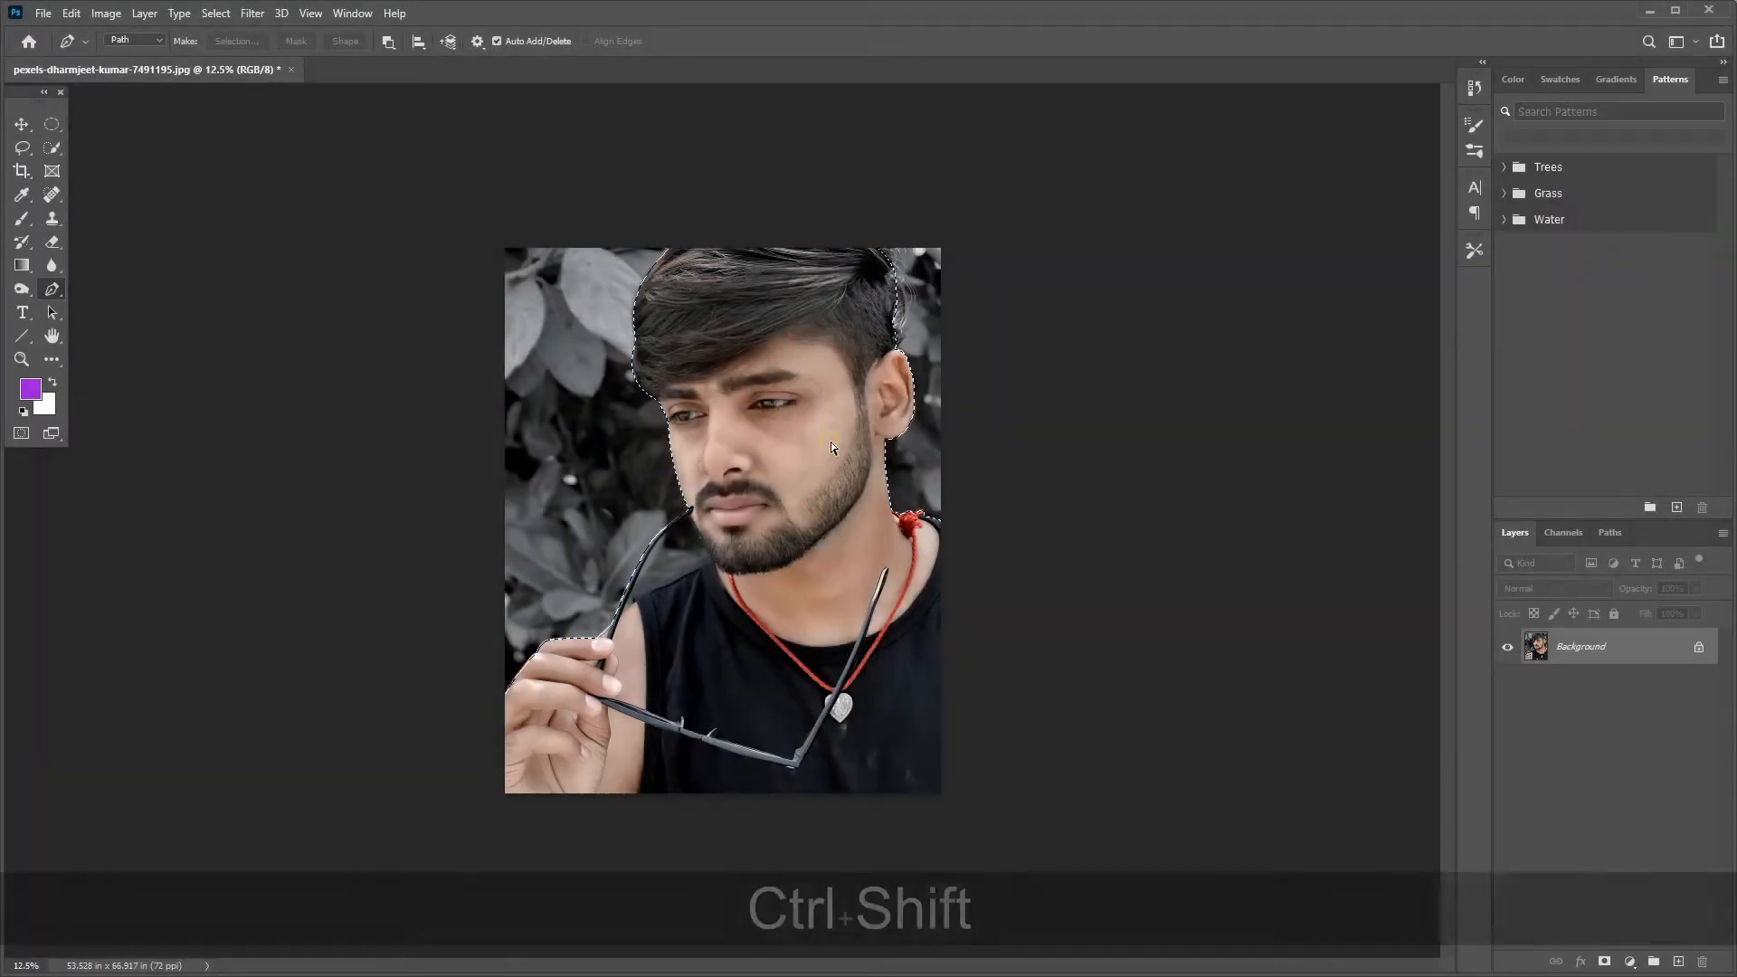
key("ctrl+shift+i")
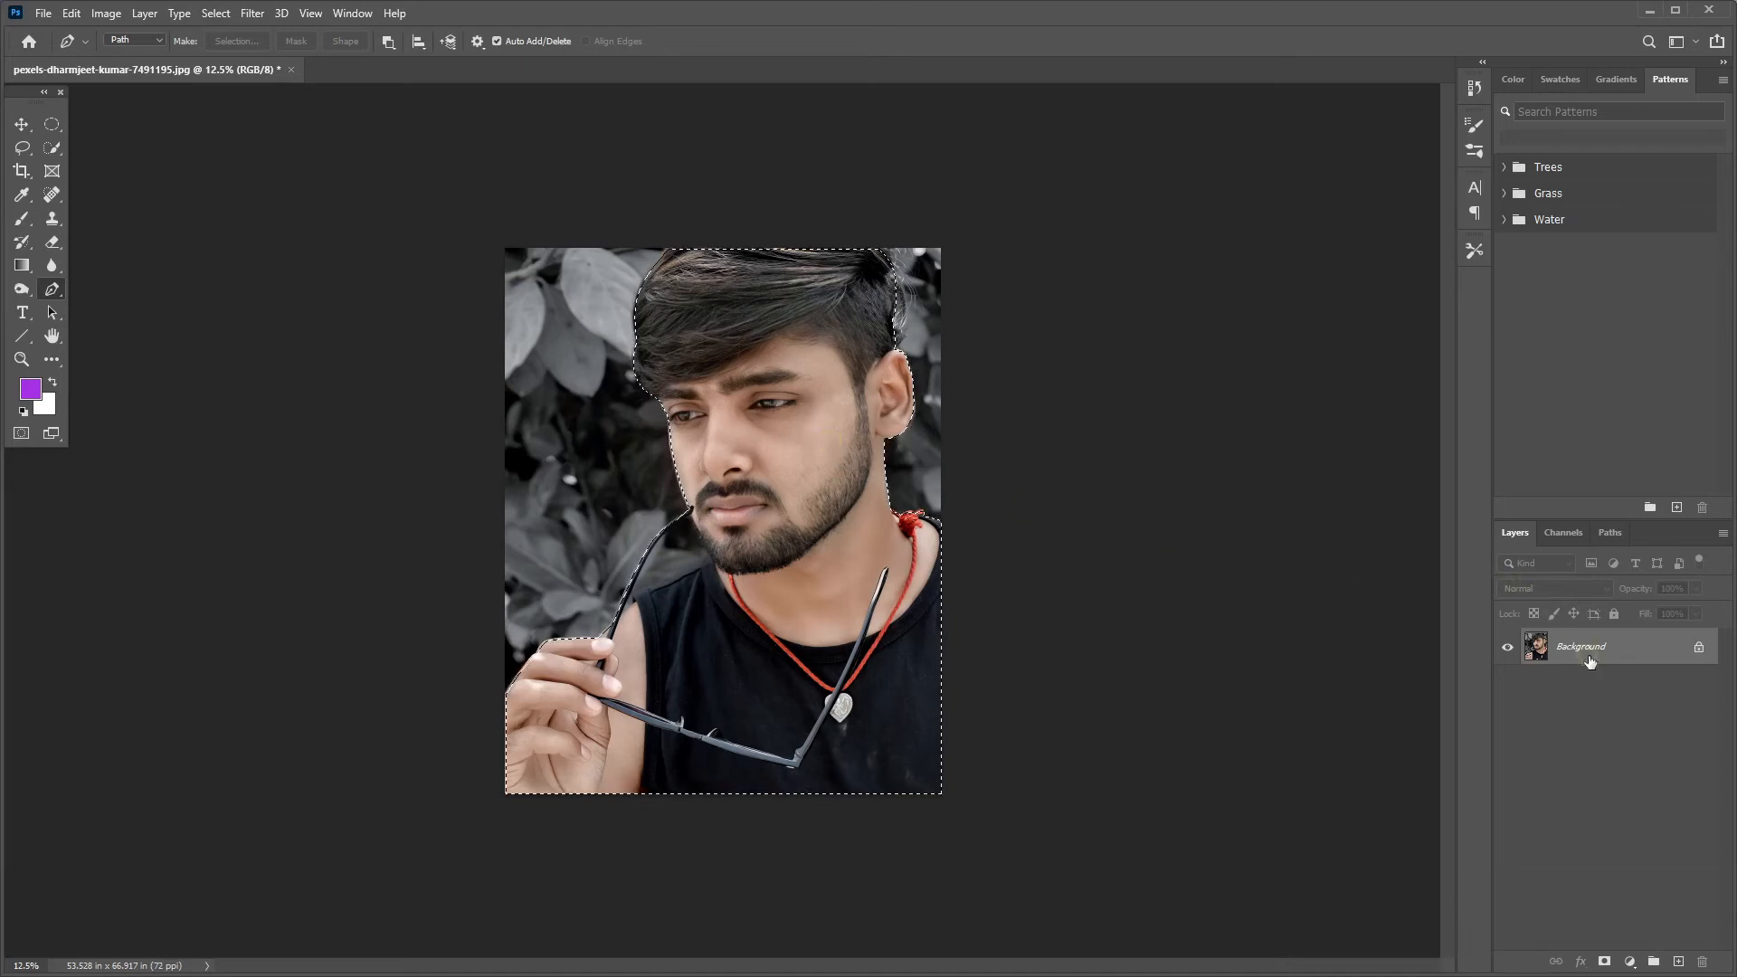
Copy the selected man onto a new layer and hide the Background layer.
key("ctrl+j")
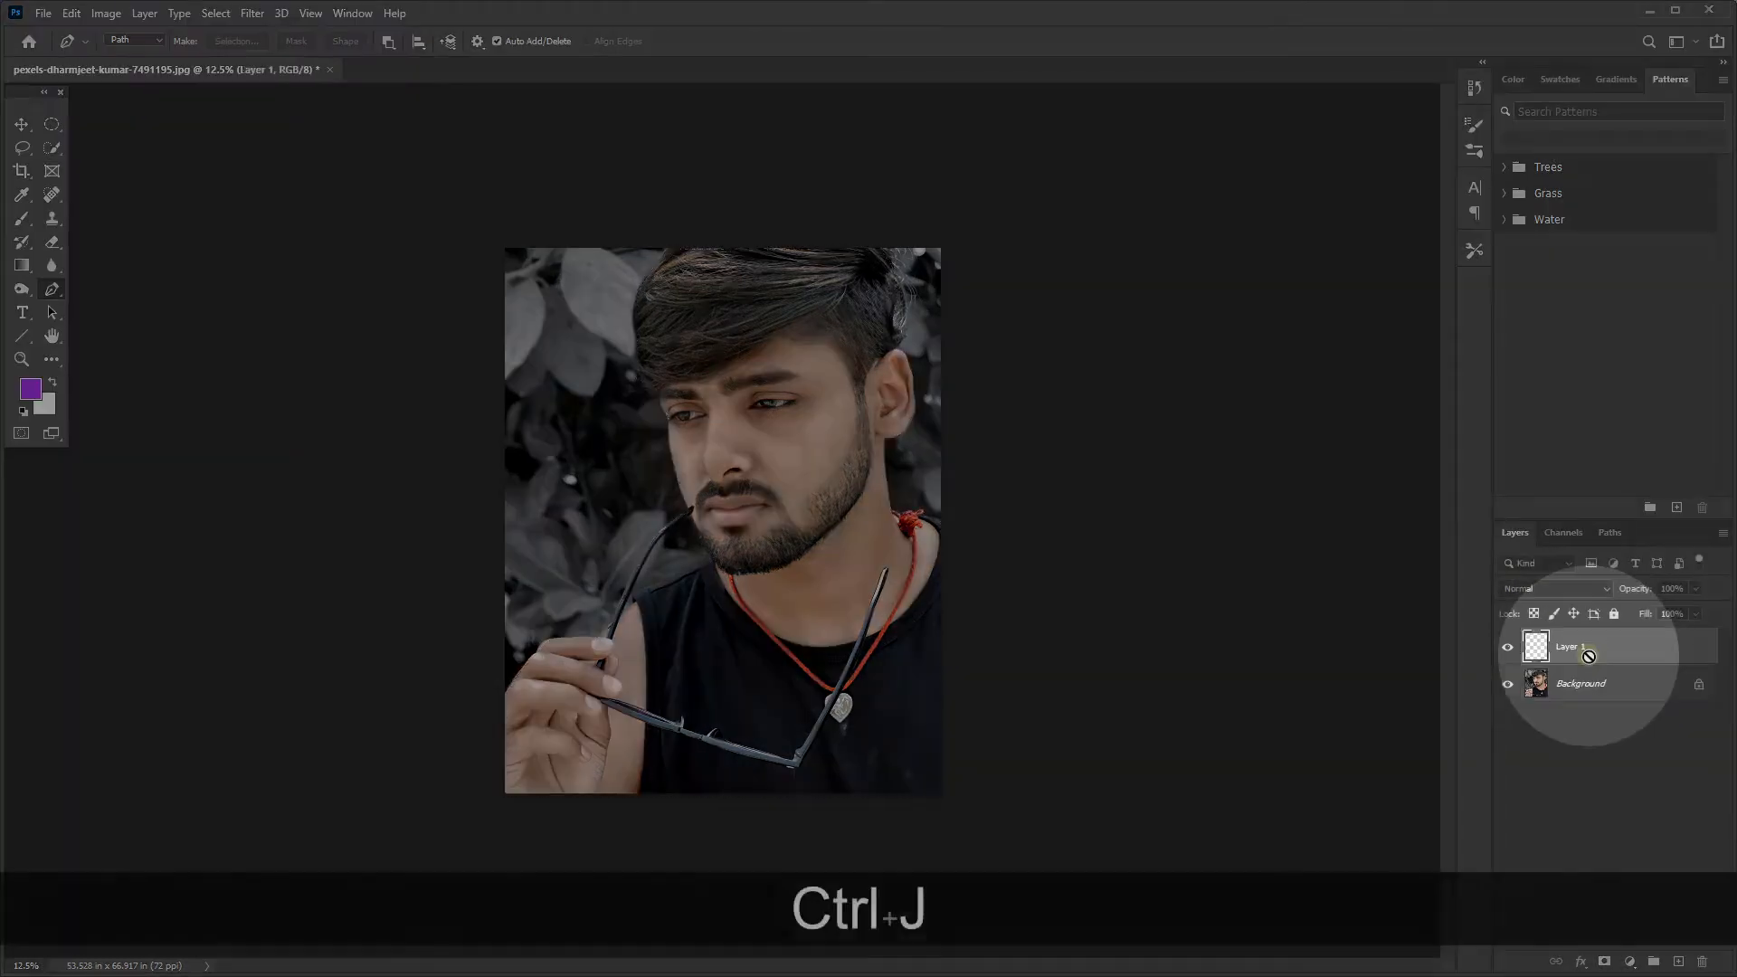
left_click(1508, 685)
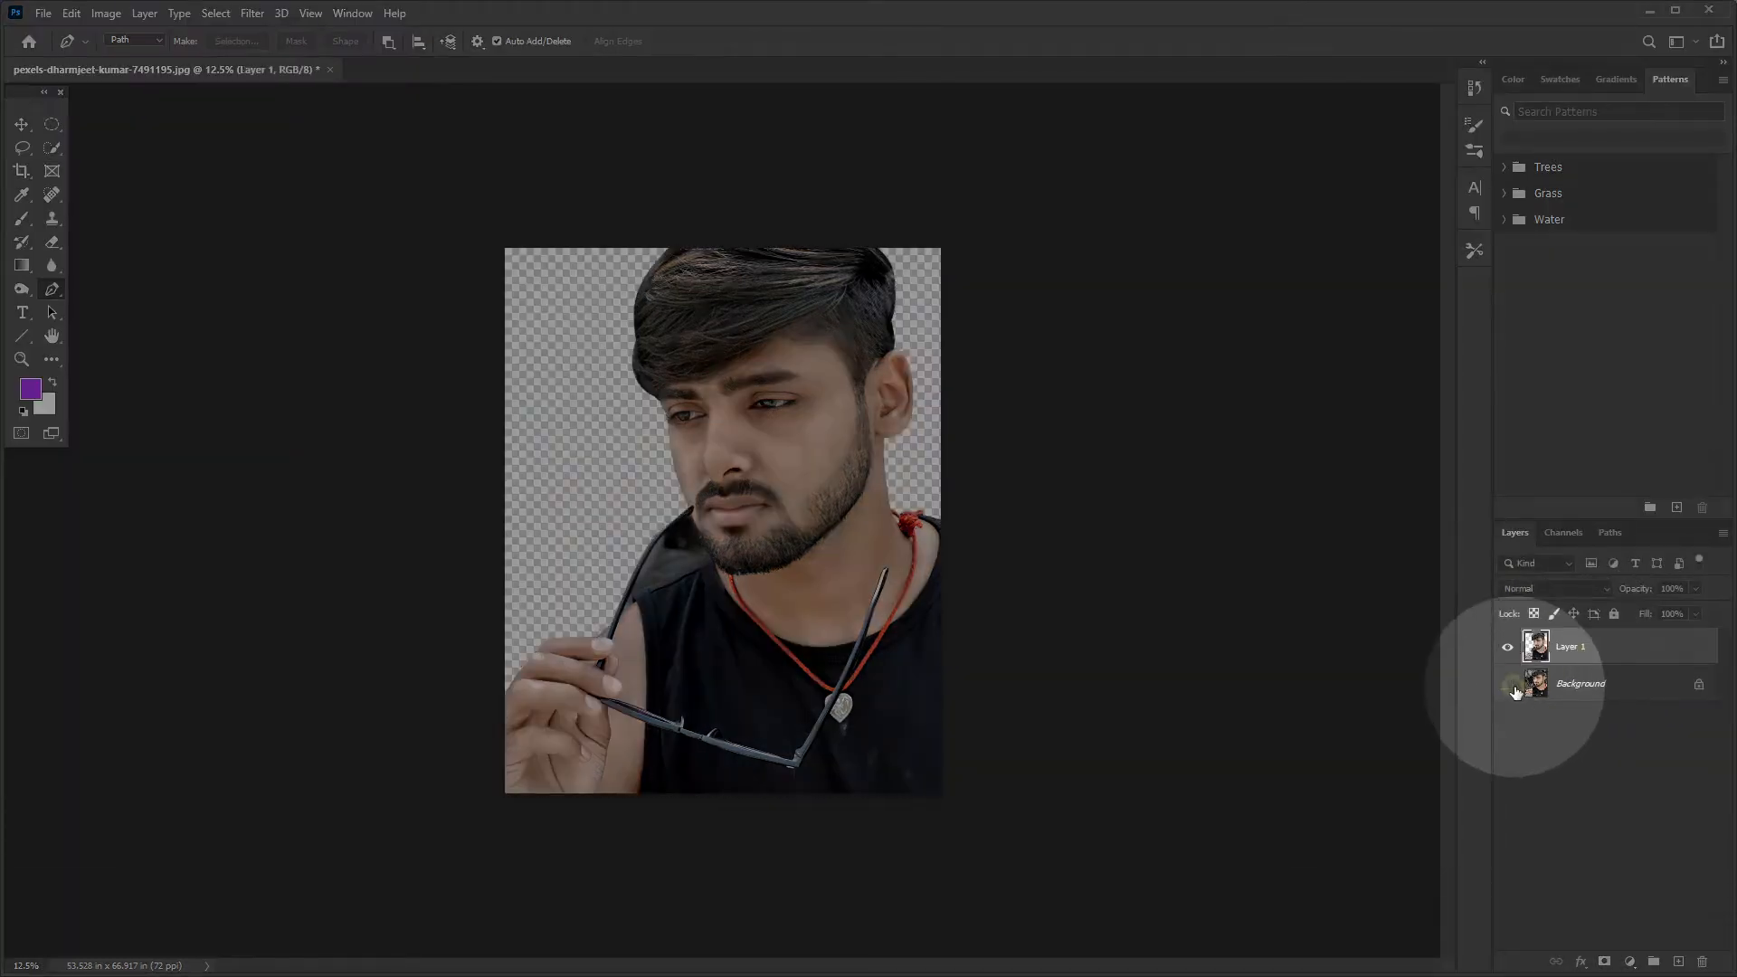
left_click(1509, 686)
left_click(1510, 686)
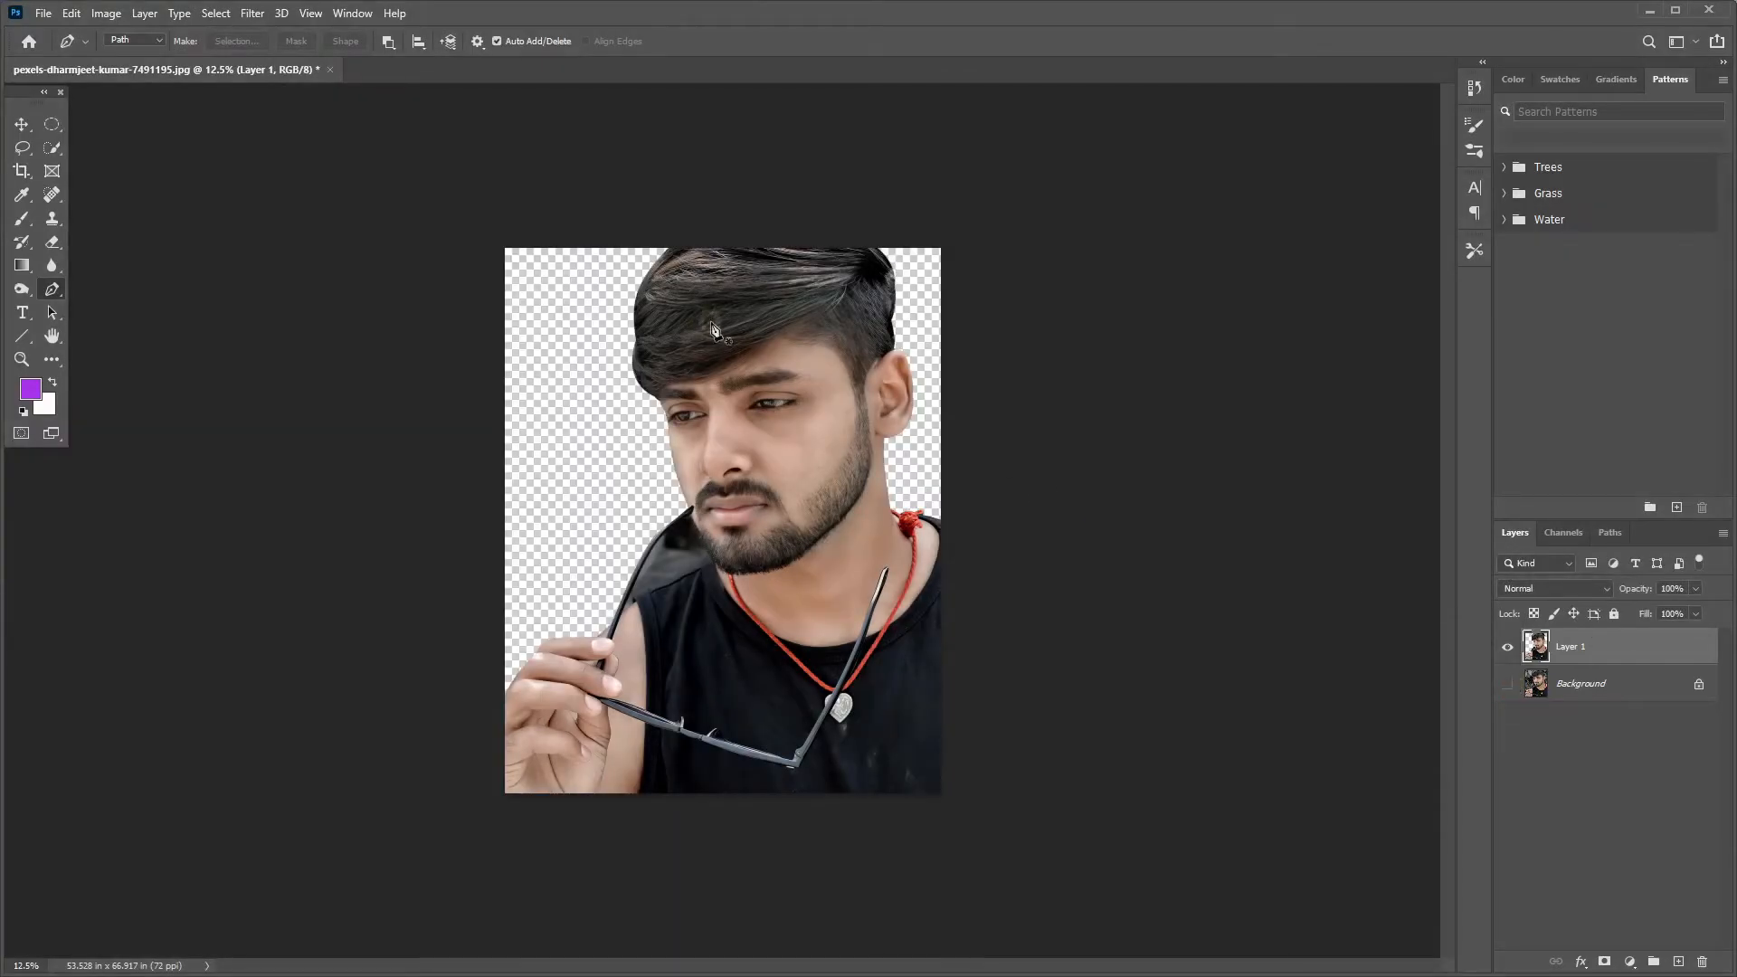
Start a path along the inner edge of the glasses' temple arm, from the tip down to the bare shoulder.
key("ctrl+equal")
key("ctrl+equal")
key("ctrl+equal")
key("ctrl+equal")
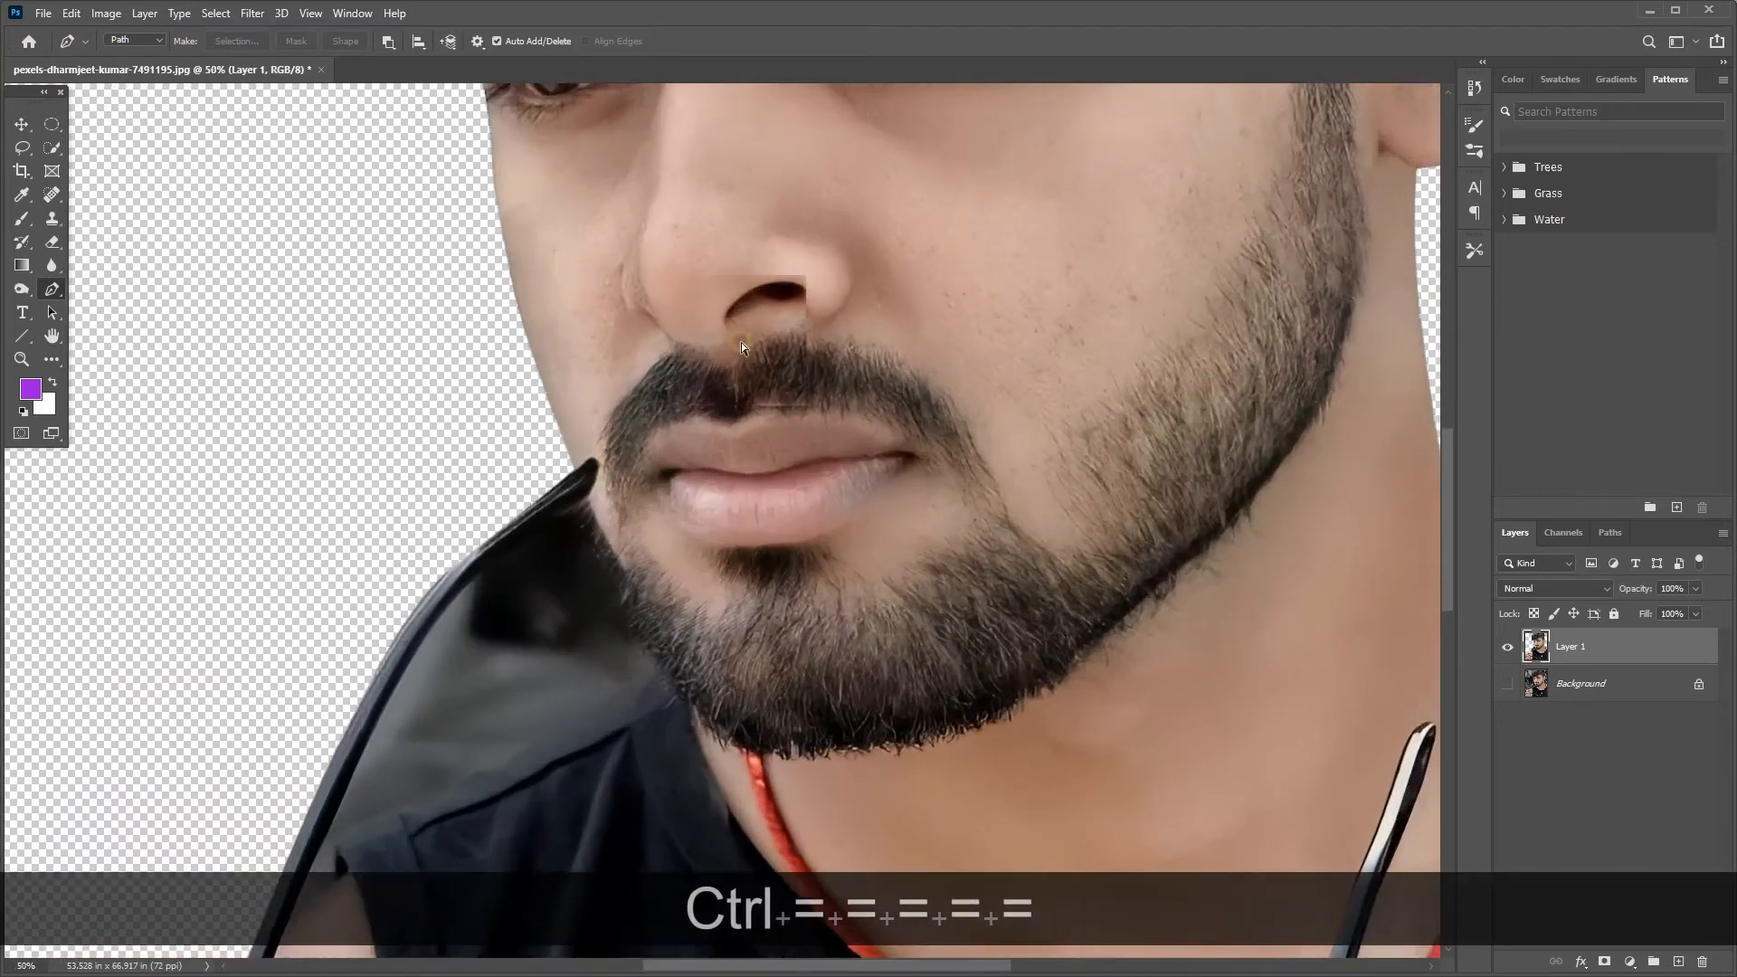
key("ctrl+equal")
key("ctrl+equal")
left_click_drag(505, 479, 866, 231)
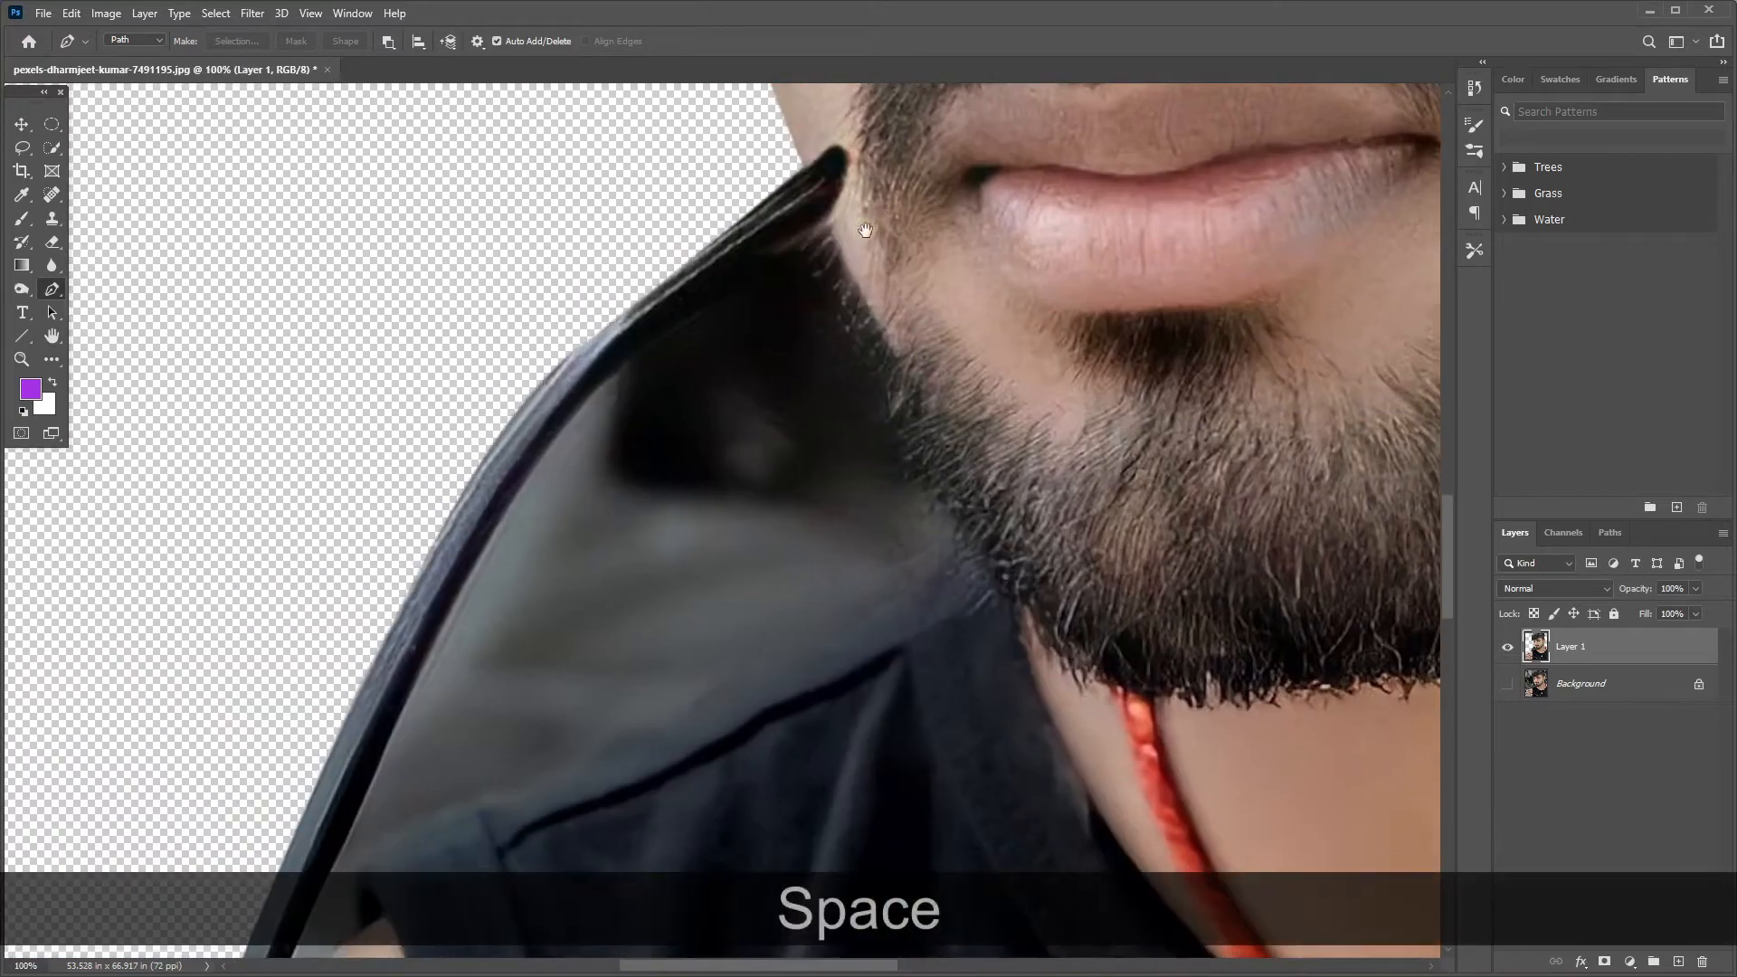
left_click_drag(643, 376, 654, 220)
left_click_drag(519, 435, 504, 312)
left_click_drag(443, 459, 427, 498)
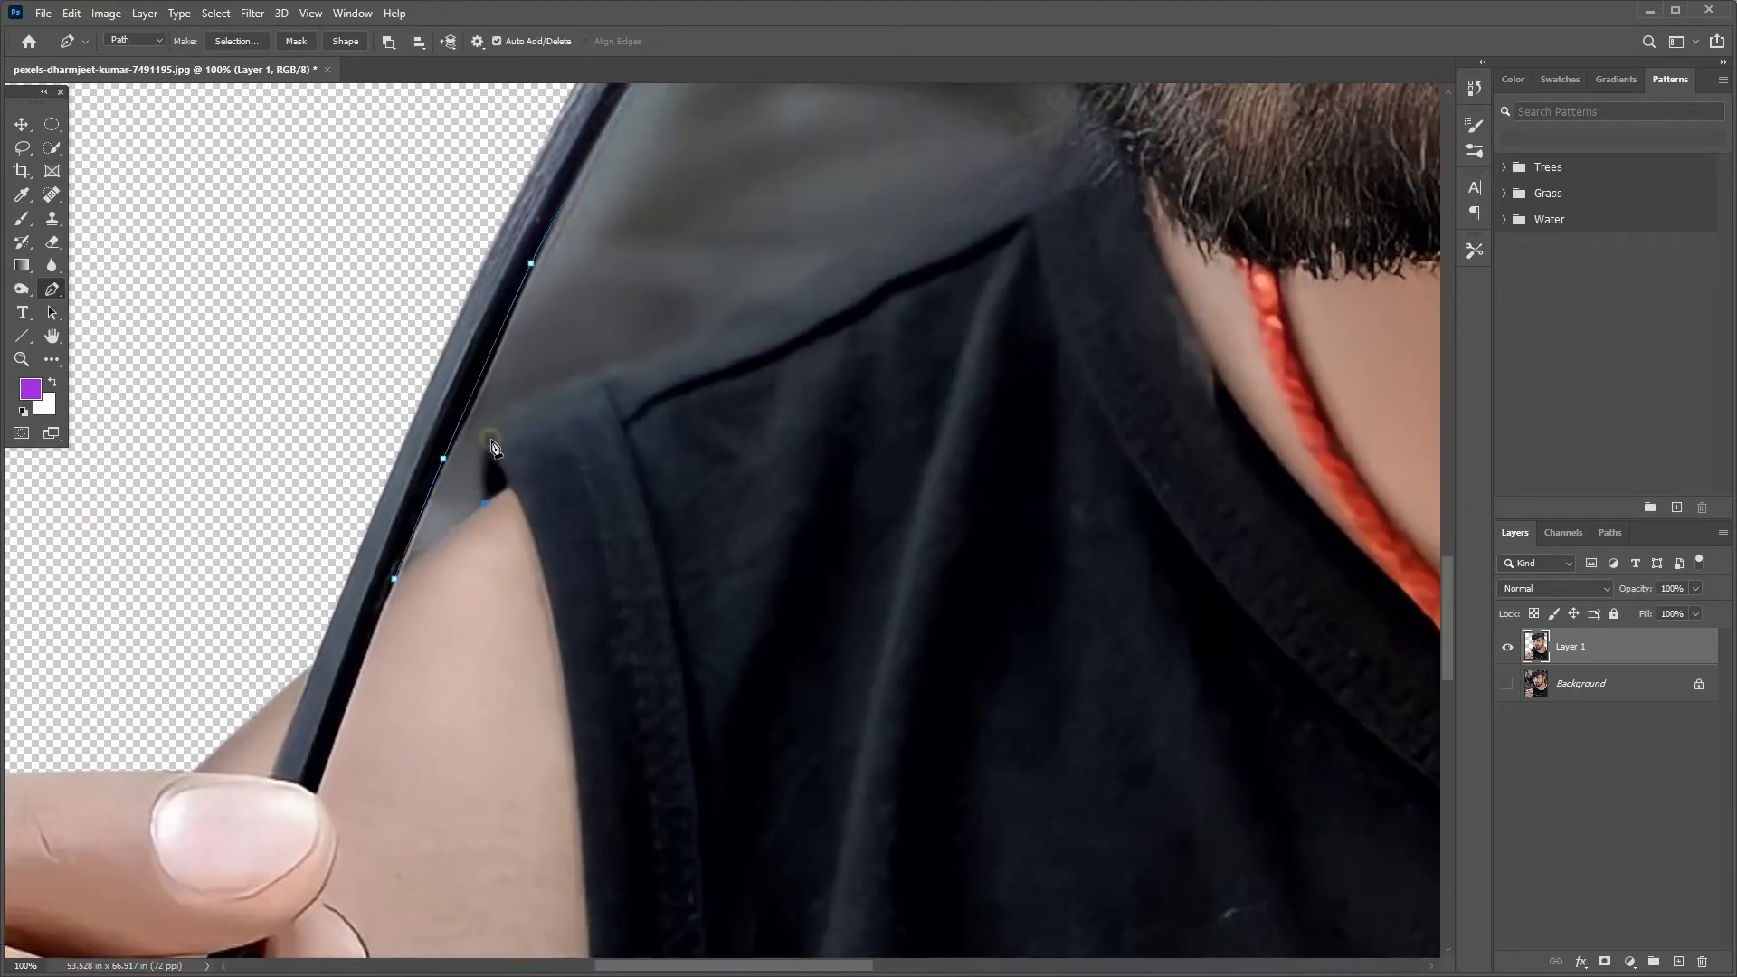
Continue the path along the shirt's shoulder and up the beard's edge, closing it at the glasses tip.
left_click_drag(795, 294, 873, 243, "alt")
left_click_drag(732, 456, 301, 908)
left_click(660, 569)
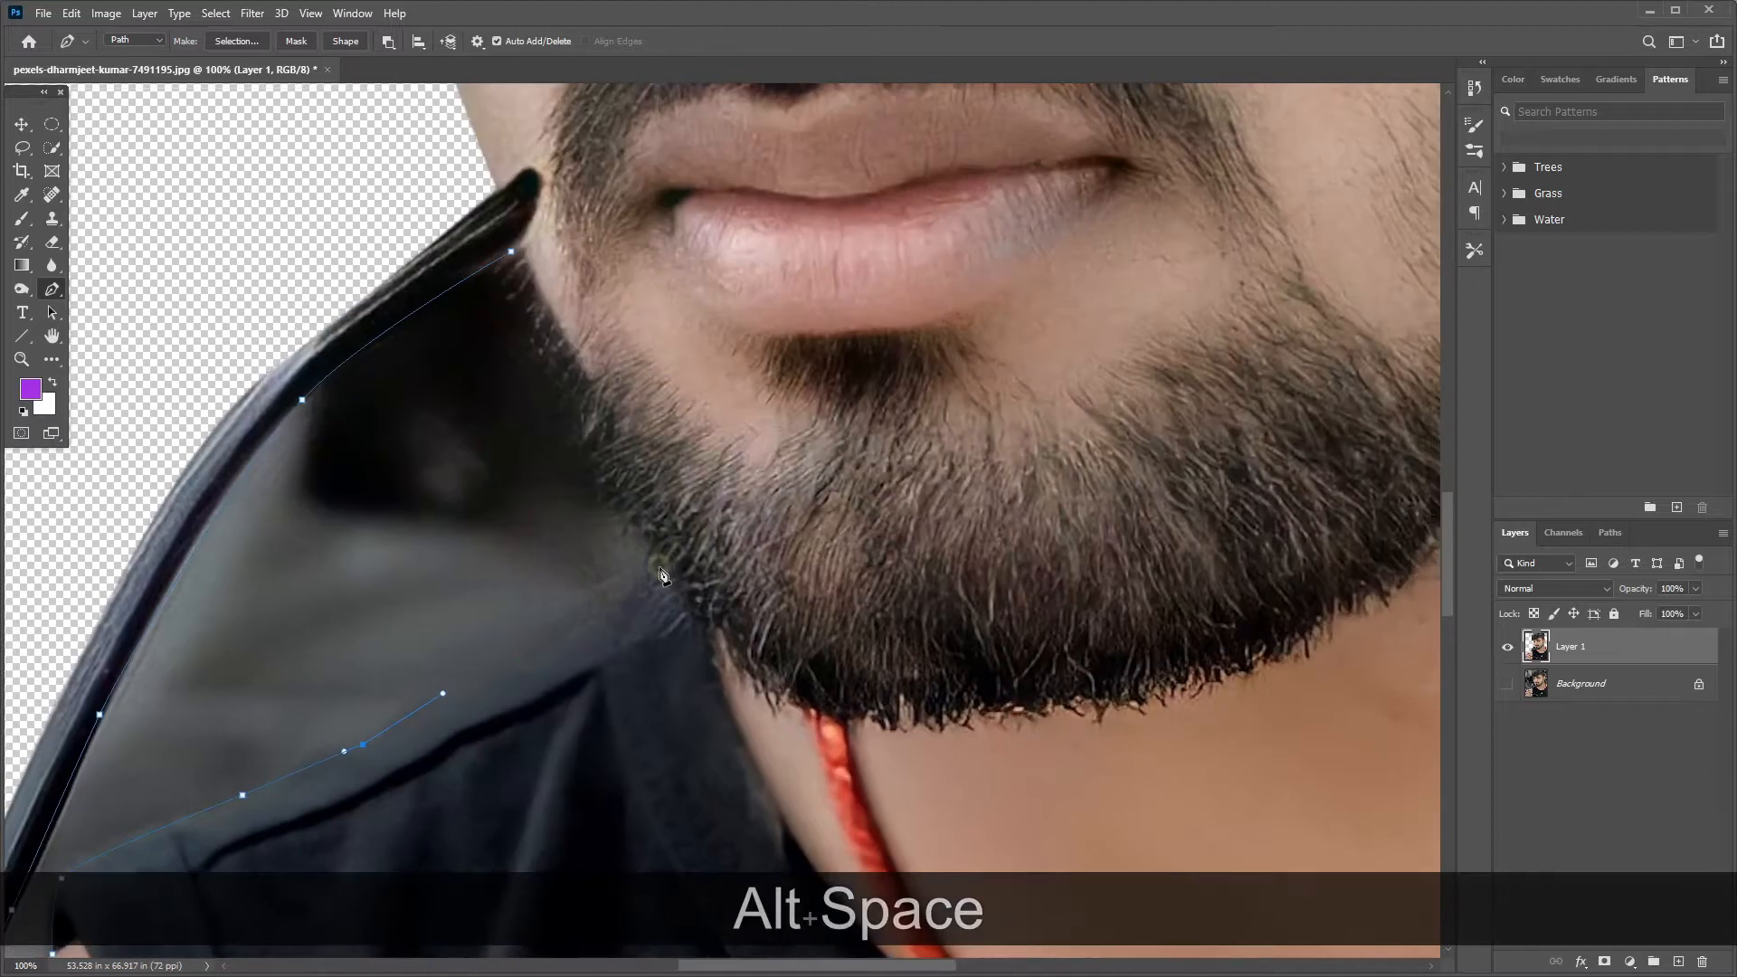
left_click_drag(660, 569, 610, 522, "alt")
left_click_drag(572, 425, 568, 394)
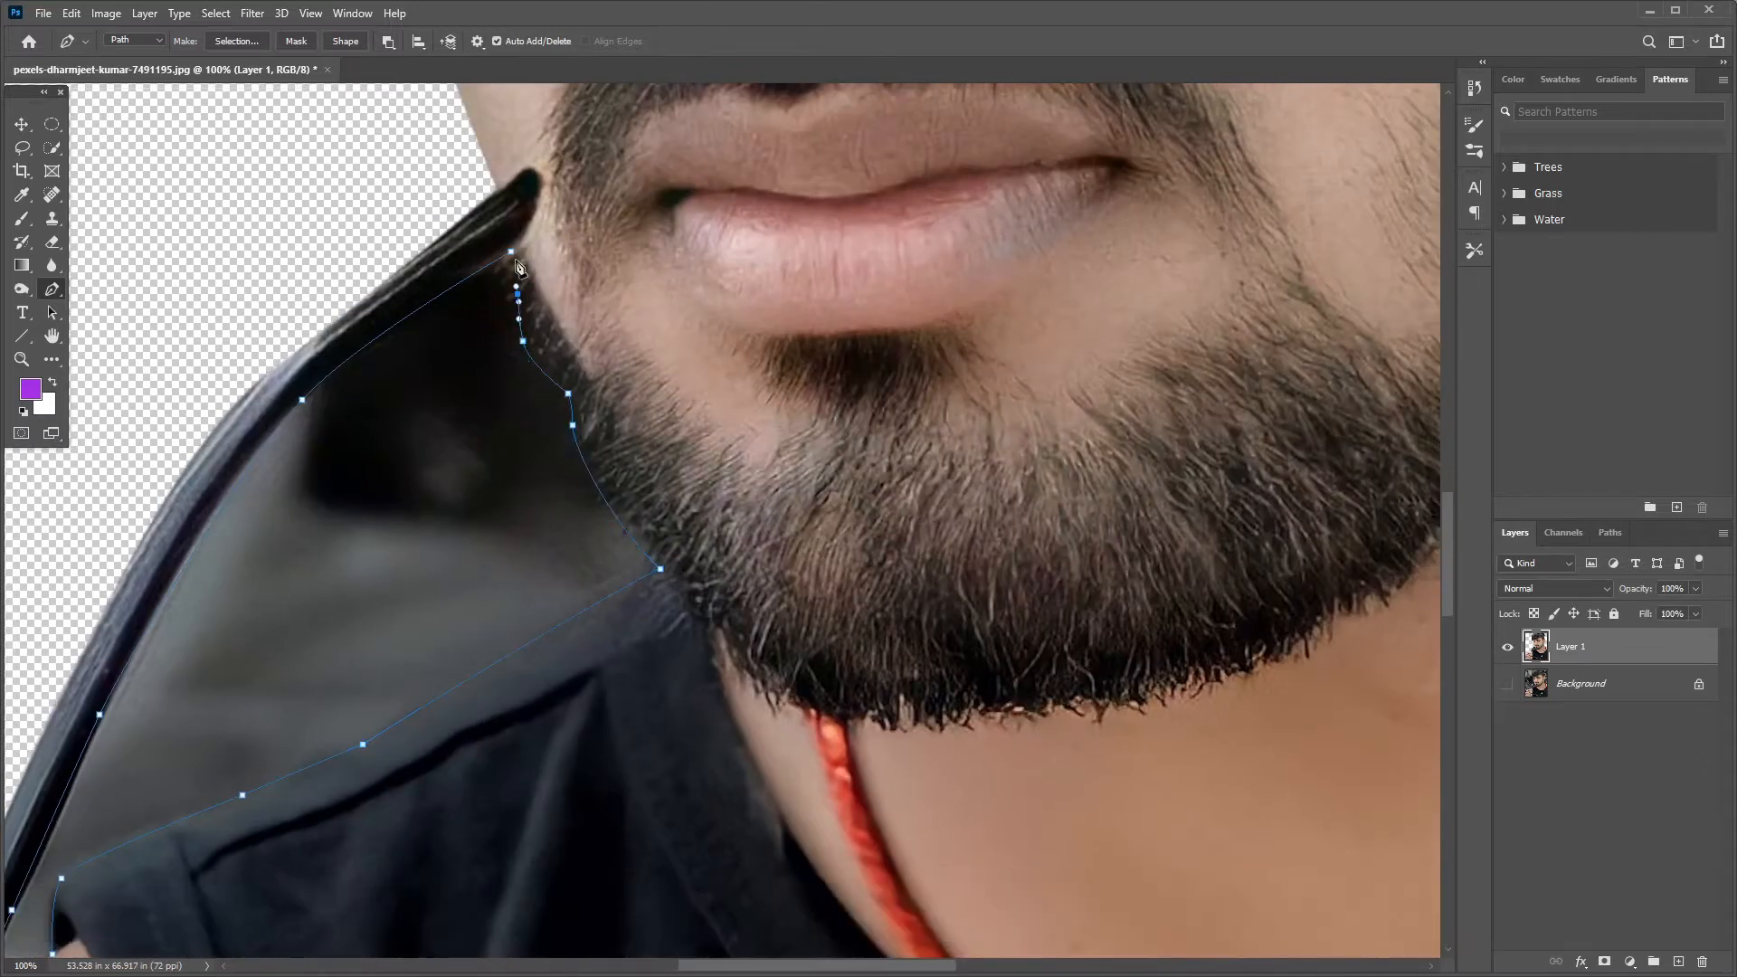
Turn the inner path into a selection, delete the leftover background between glasses, beard and shoulder, and deselect.
right_click(444, 401)
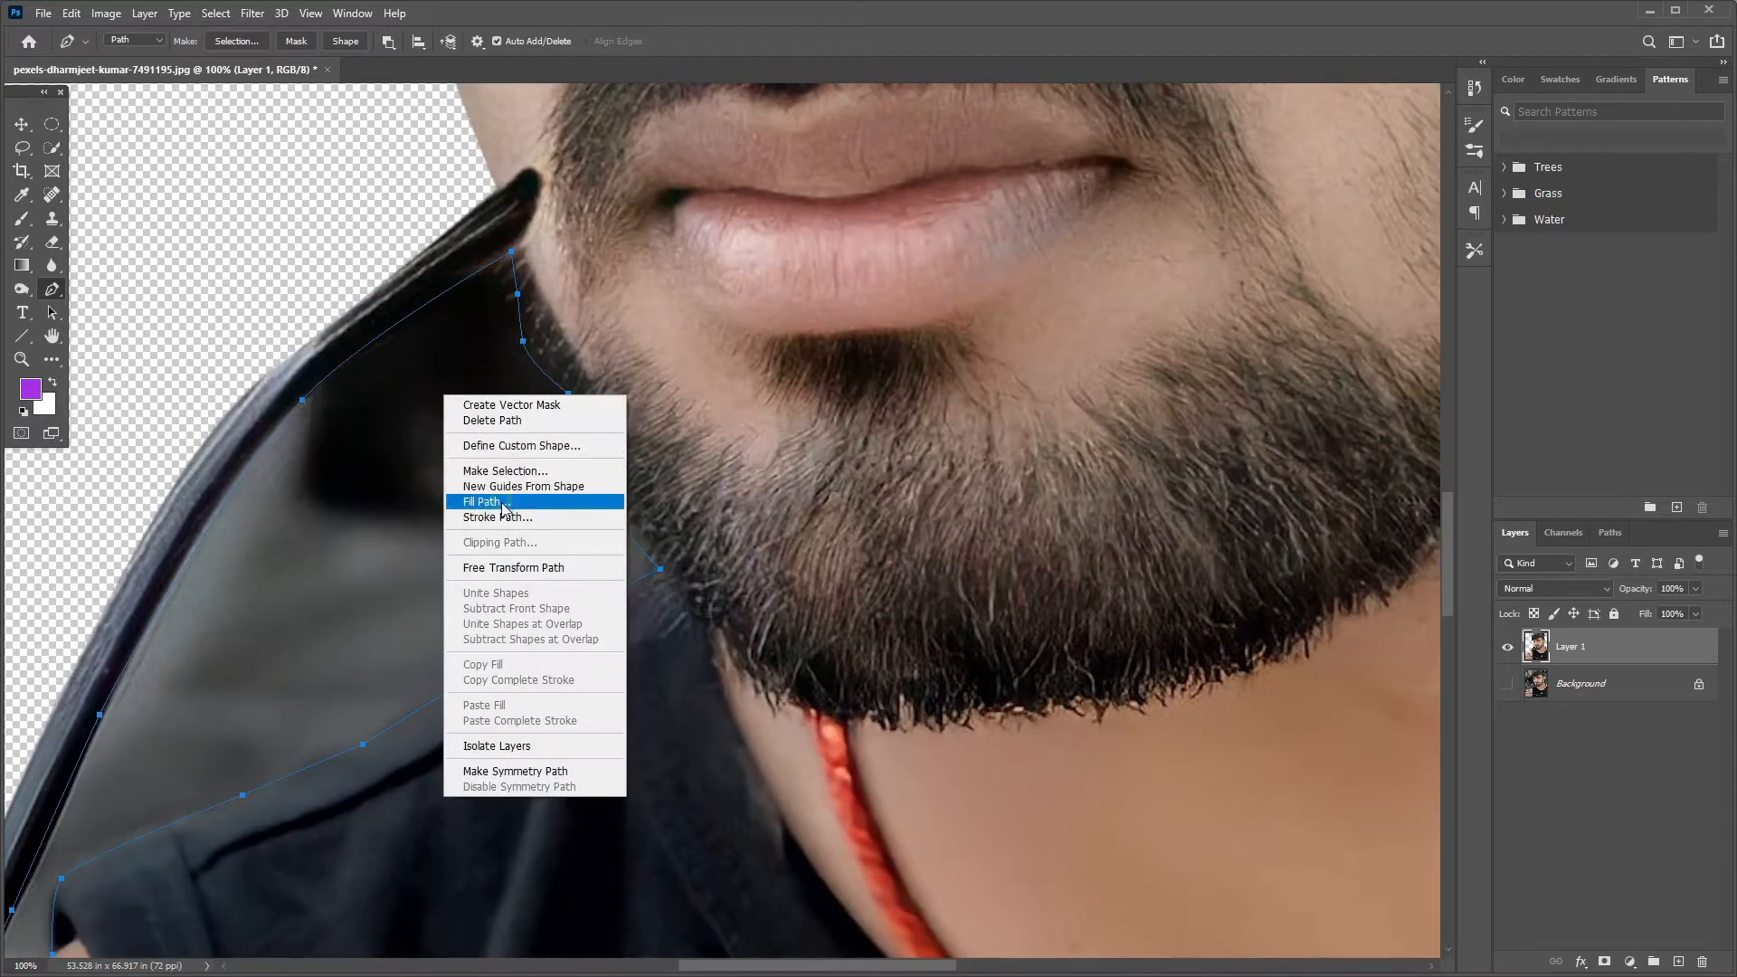
left_click(509, 468)
key("Return")
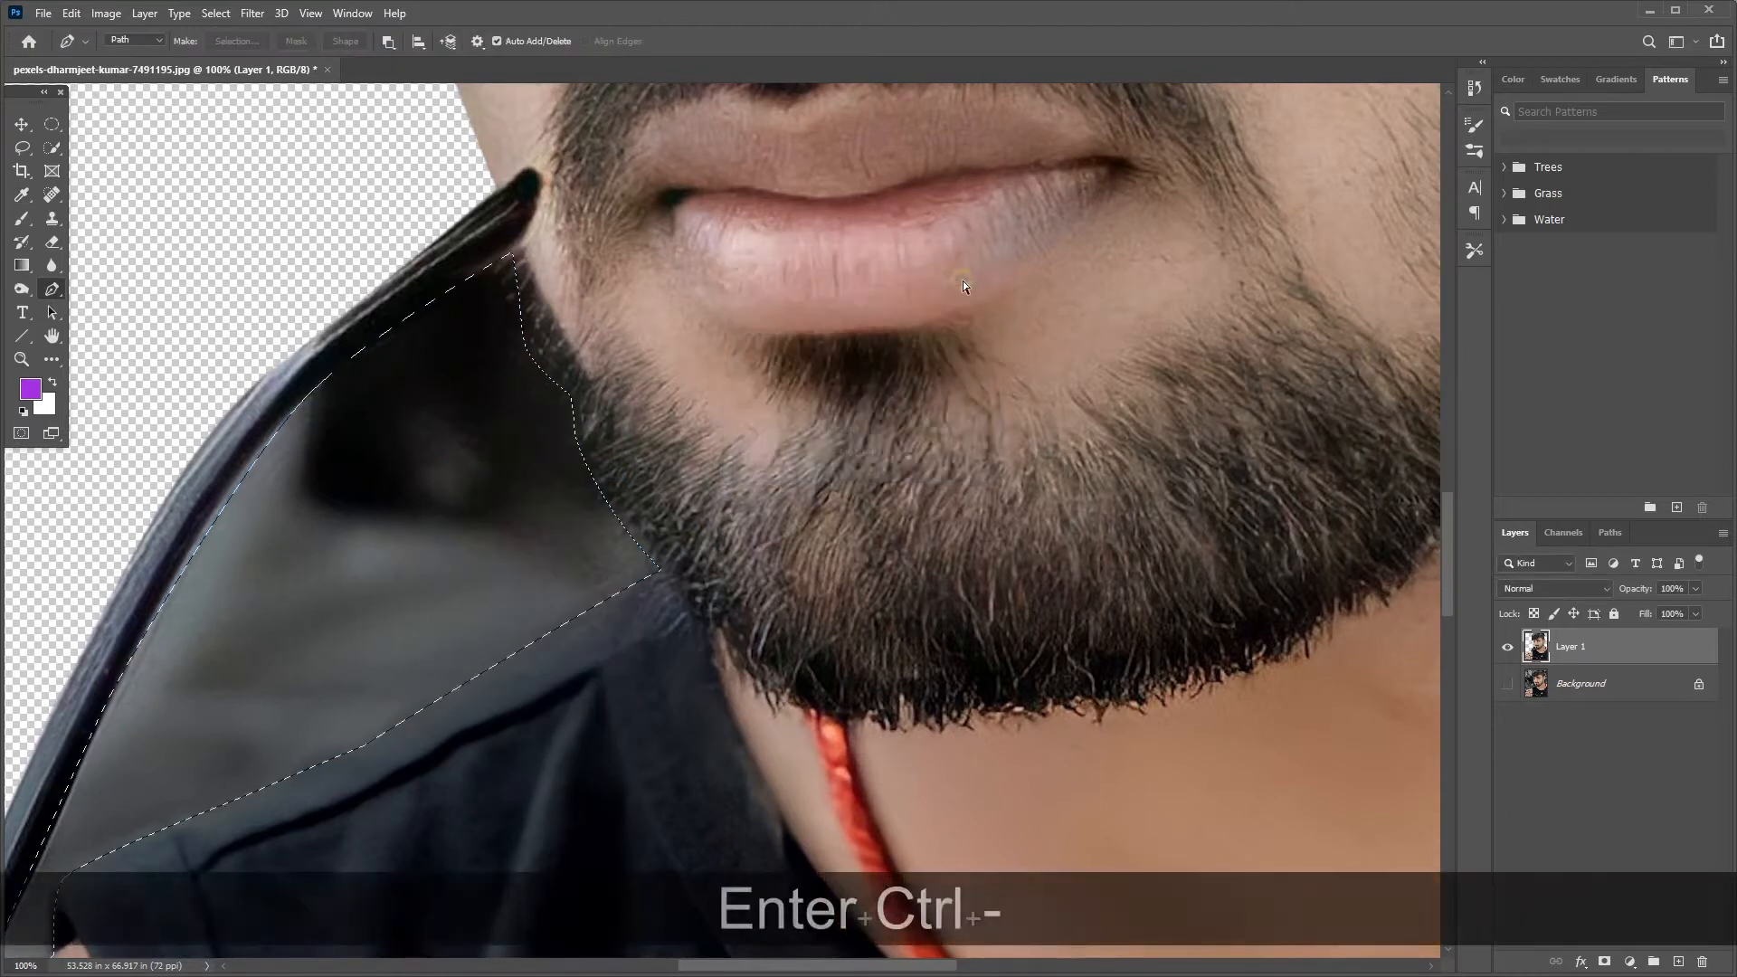
key("ctrl+minus")
key("ctrl+shift+i")
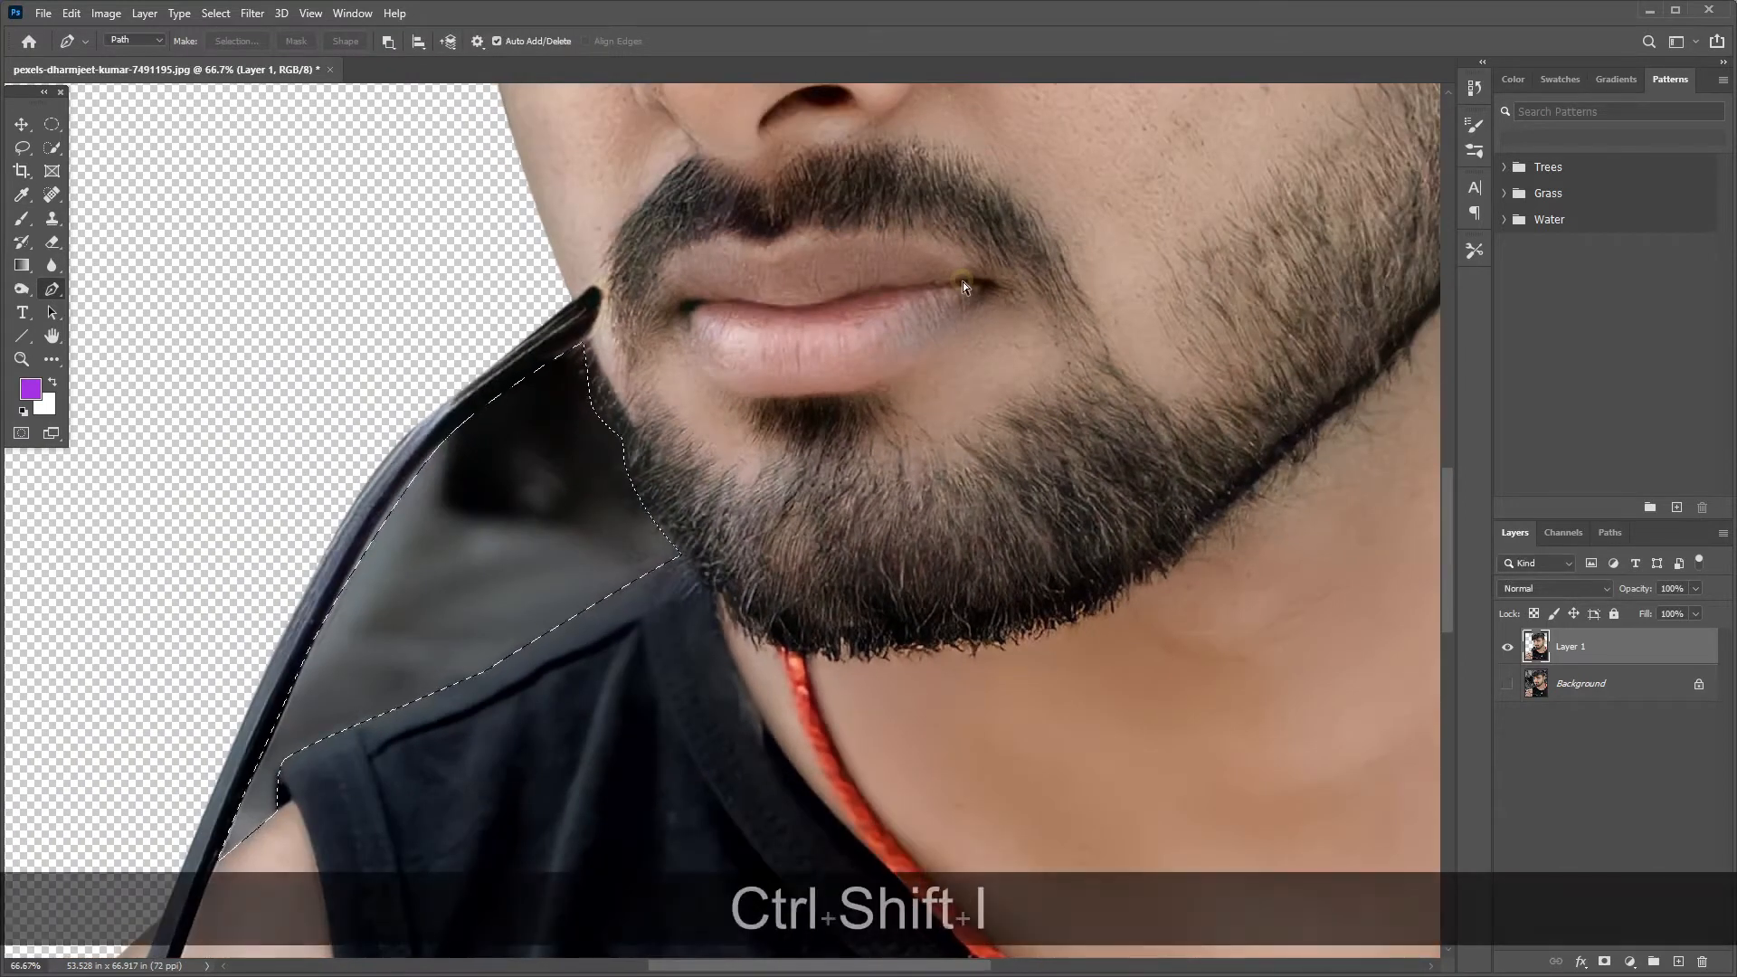
key("Delete")
key("ctrl+d")
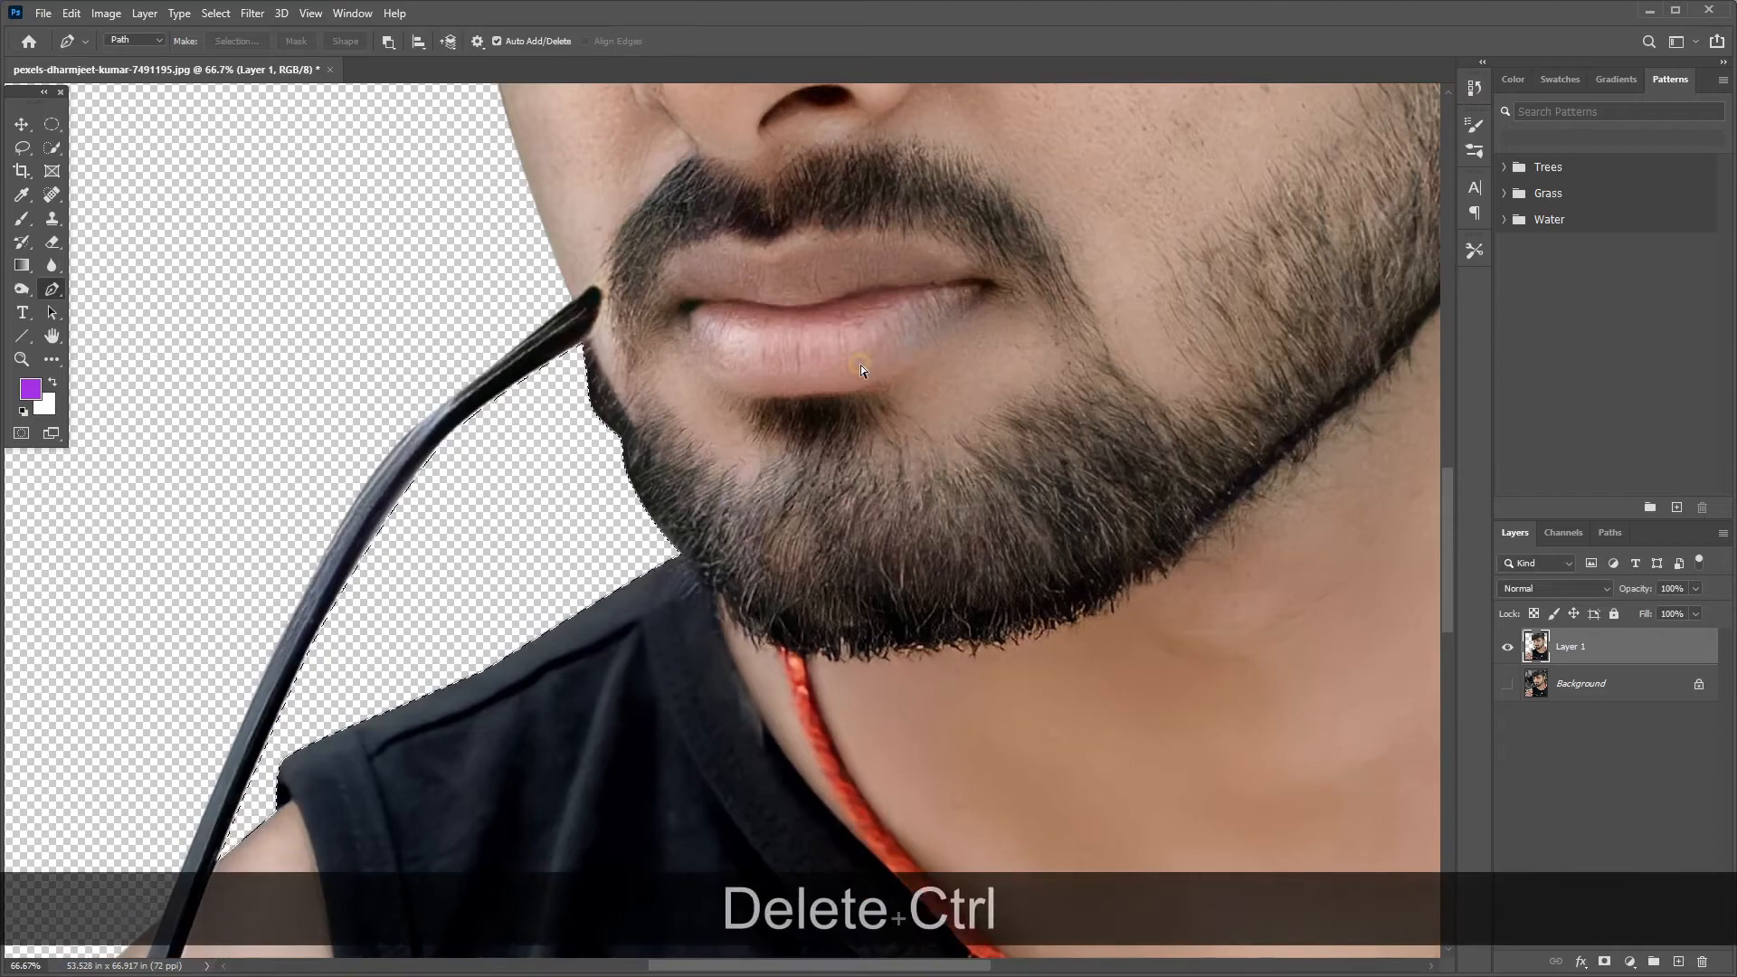
key("ctrl+minus")
key("ctrl+minus")
key("ctrl+minus")
key("ctrl+minus")
key("ctrl+minus")
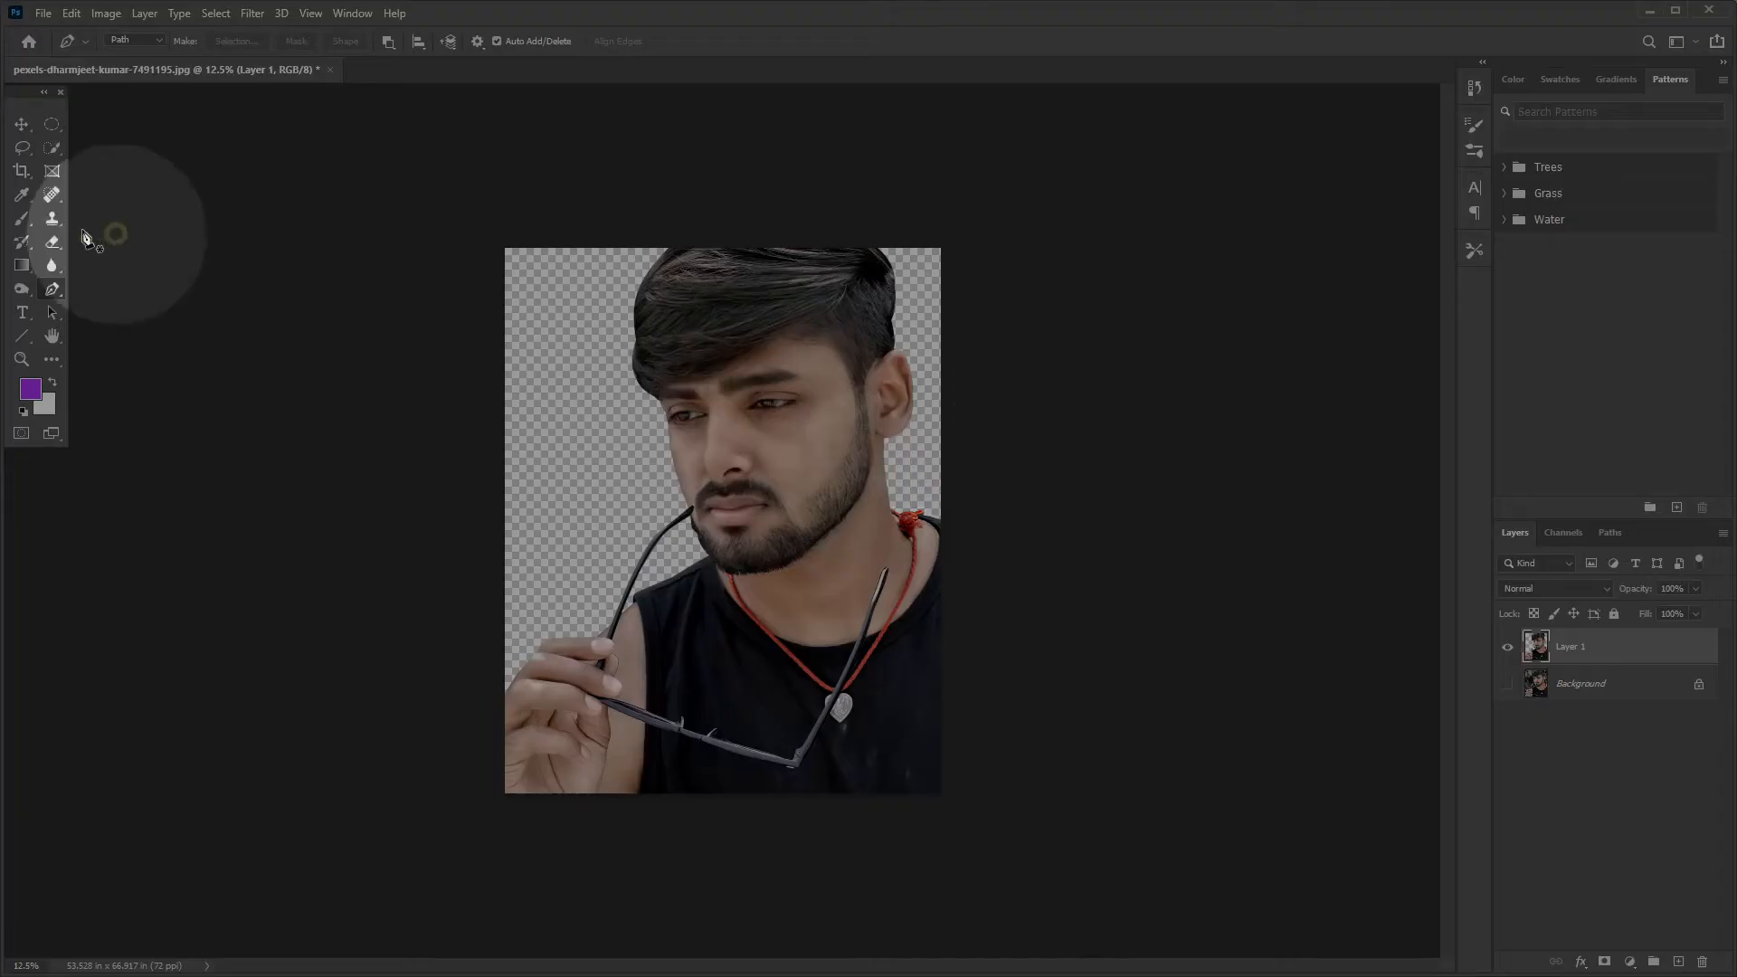
Erase the dark background fringe along the beard's edge below the glasses tip, using an eraser reduced to 15 px.
left_click(52, 242)
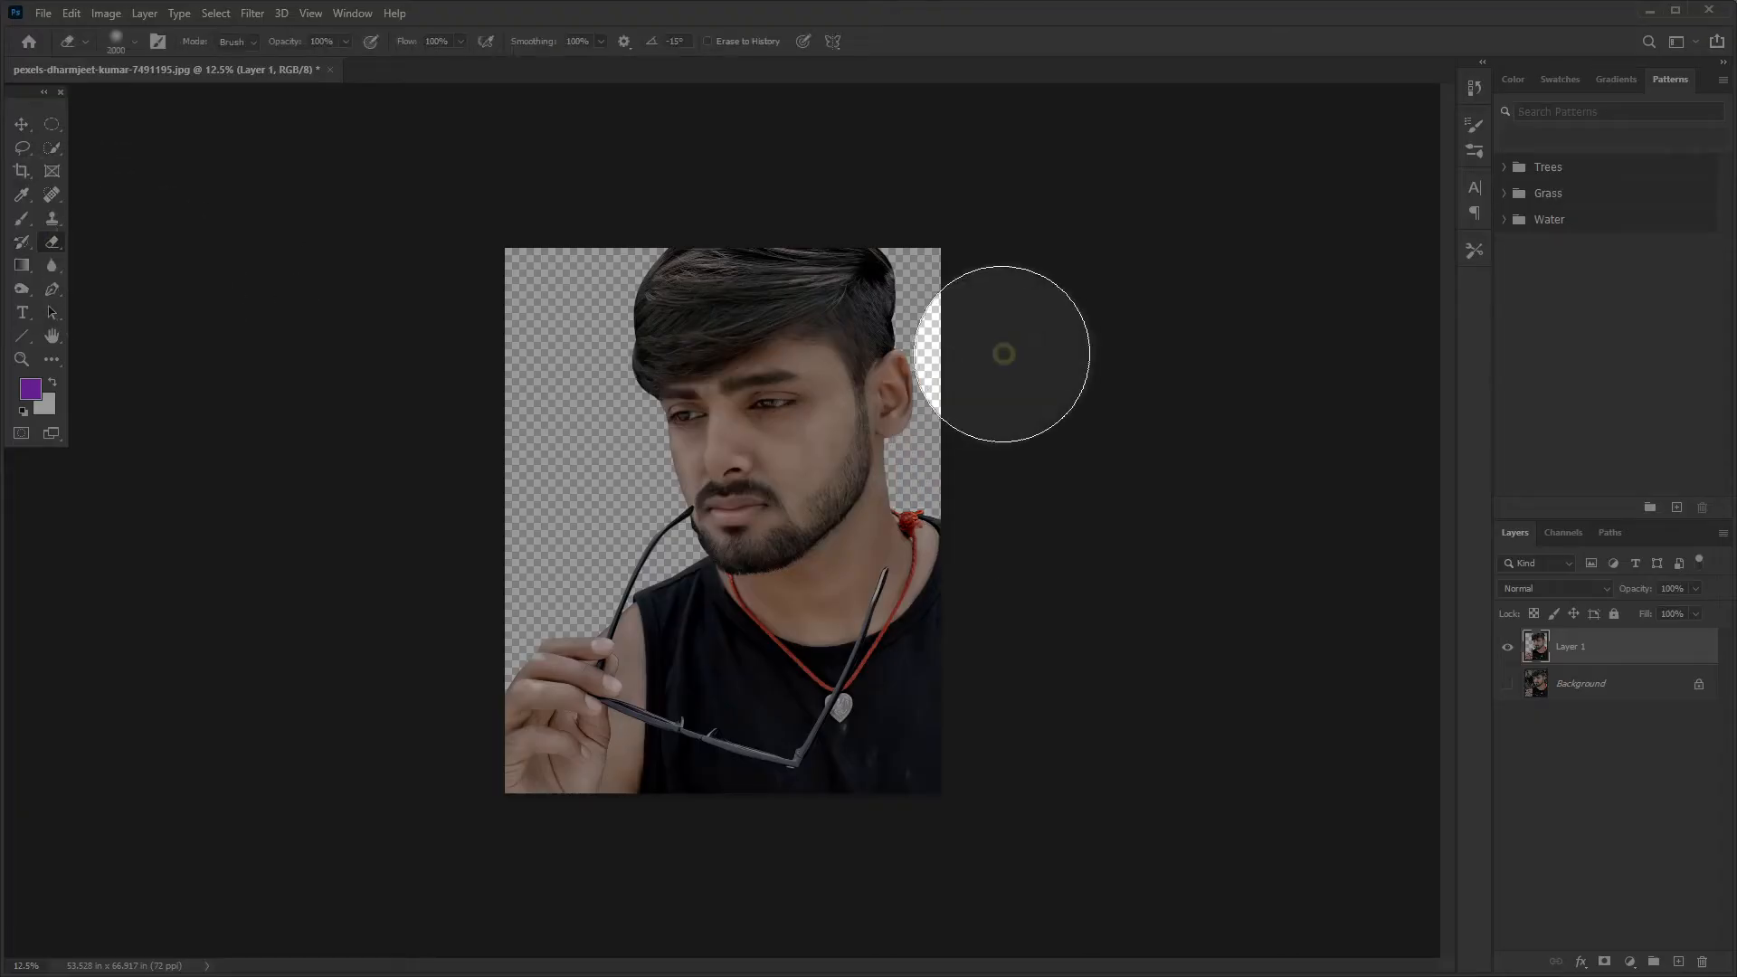
key("ctrl+equal")
key("ctrl+equal")
key("ctrl+equal")
key("ctrl+equal")
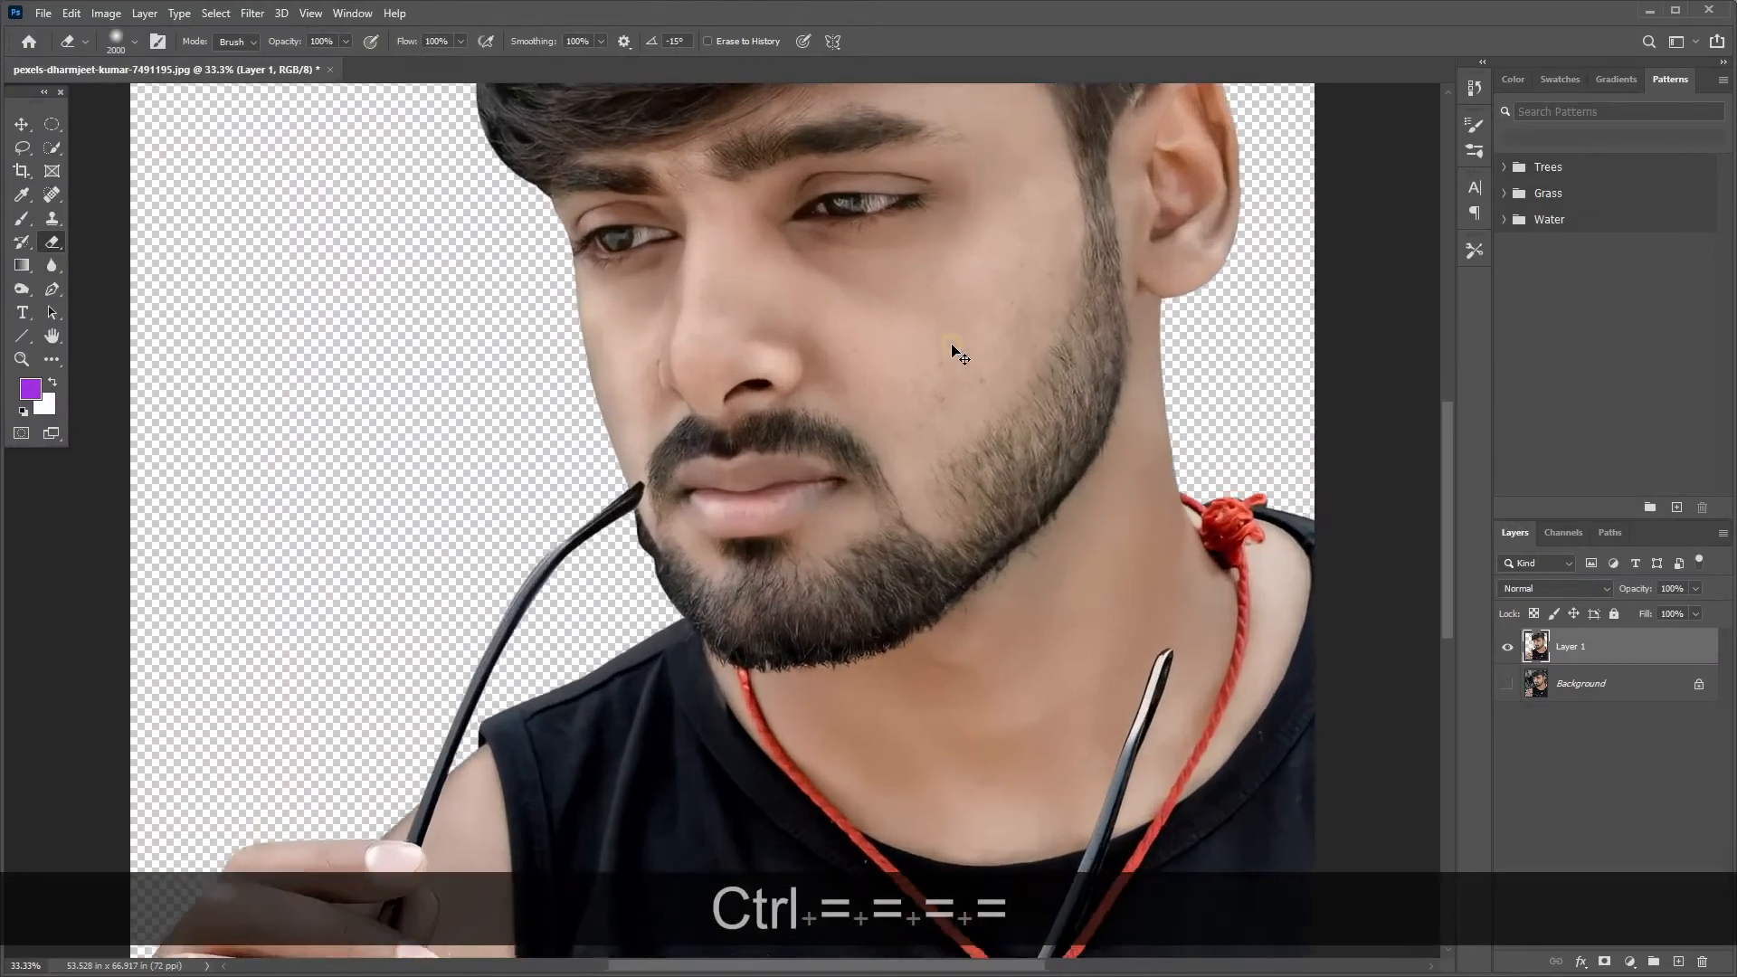
key("ctrl+equal")
key("ctrl+equal")
key("ctrl+equal")
key("bracketleft")
key("bracketleft")
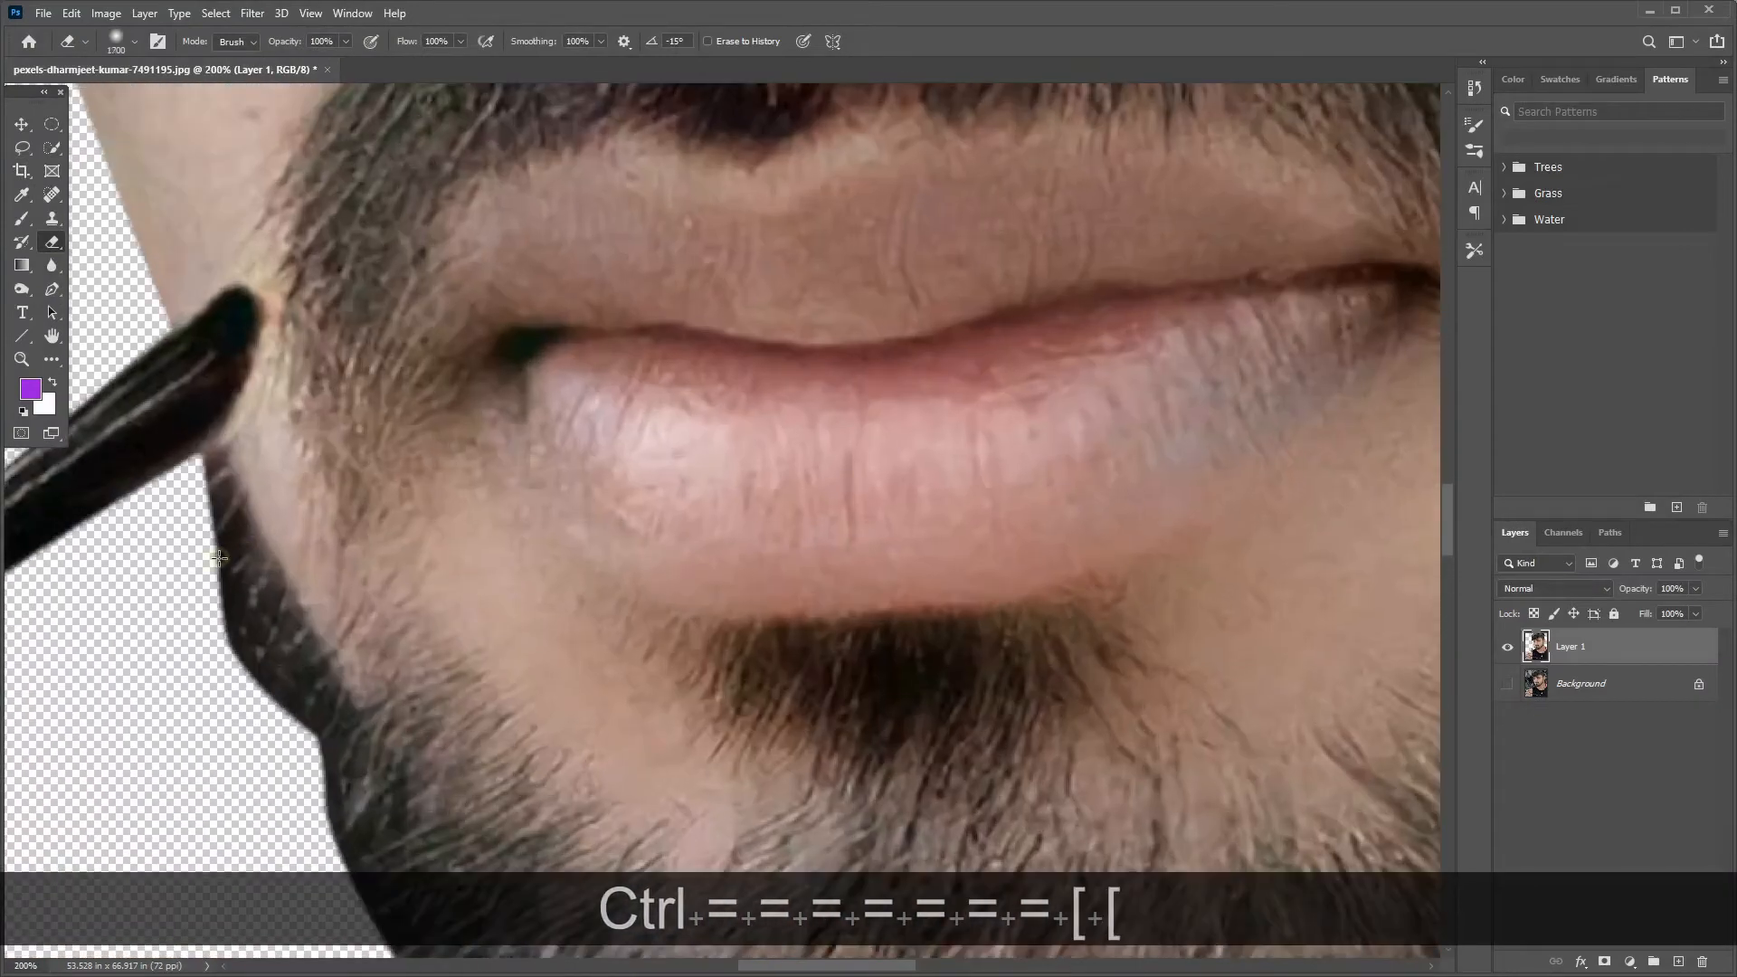
key("bracketright")
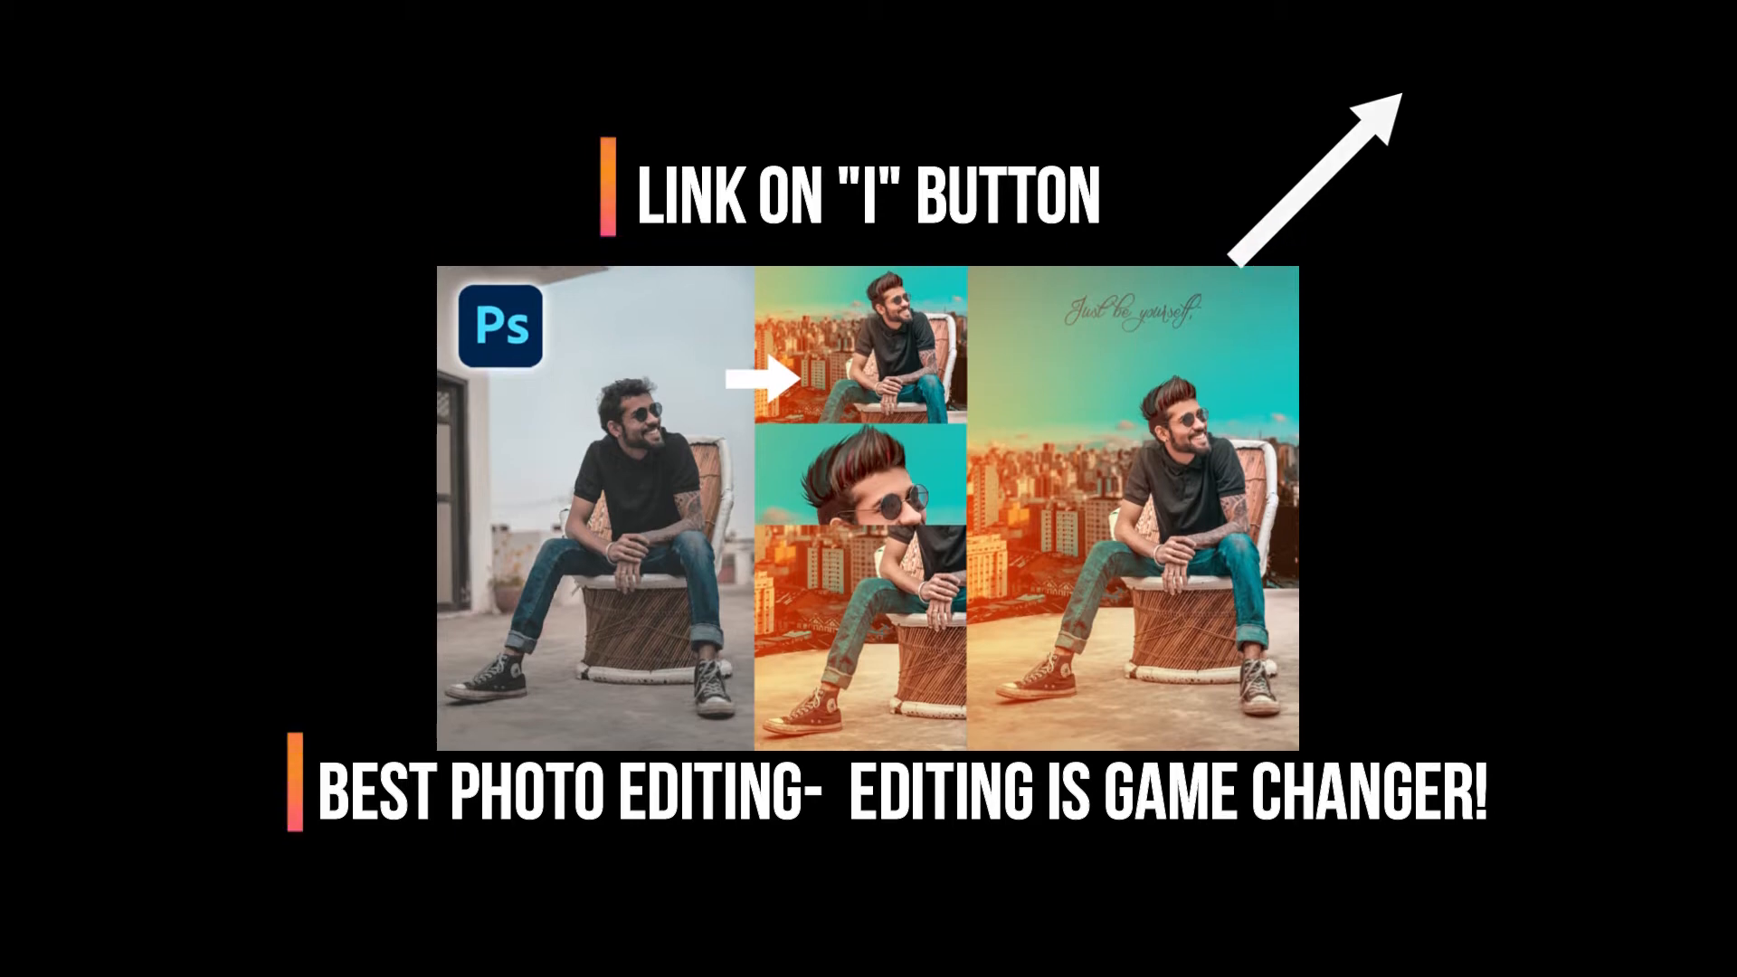
key("space")
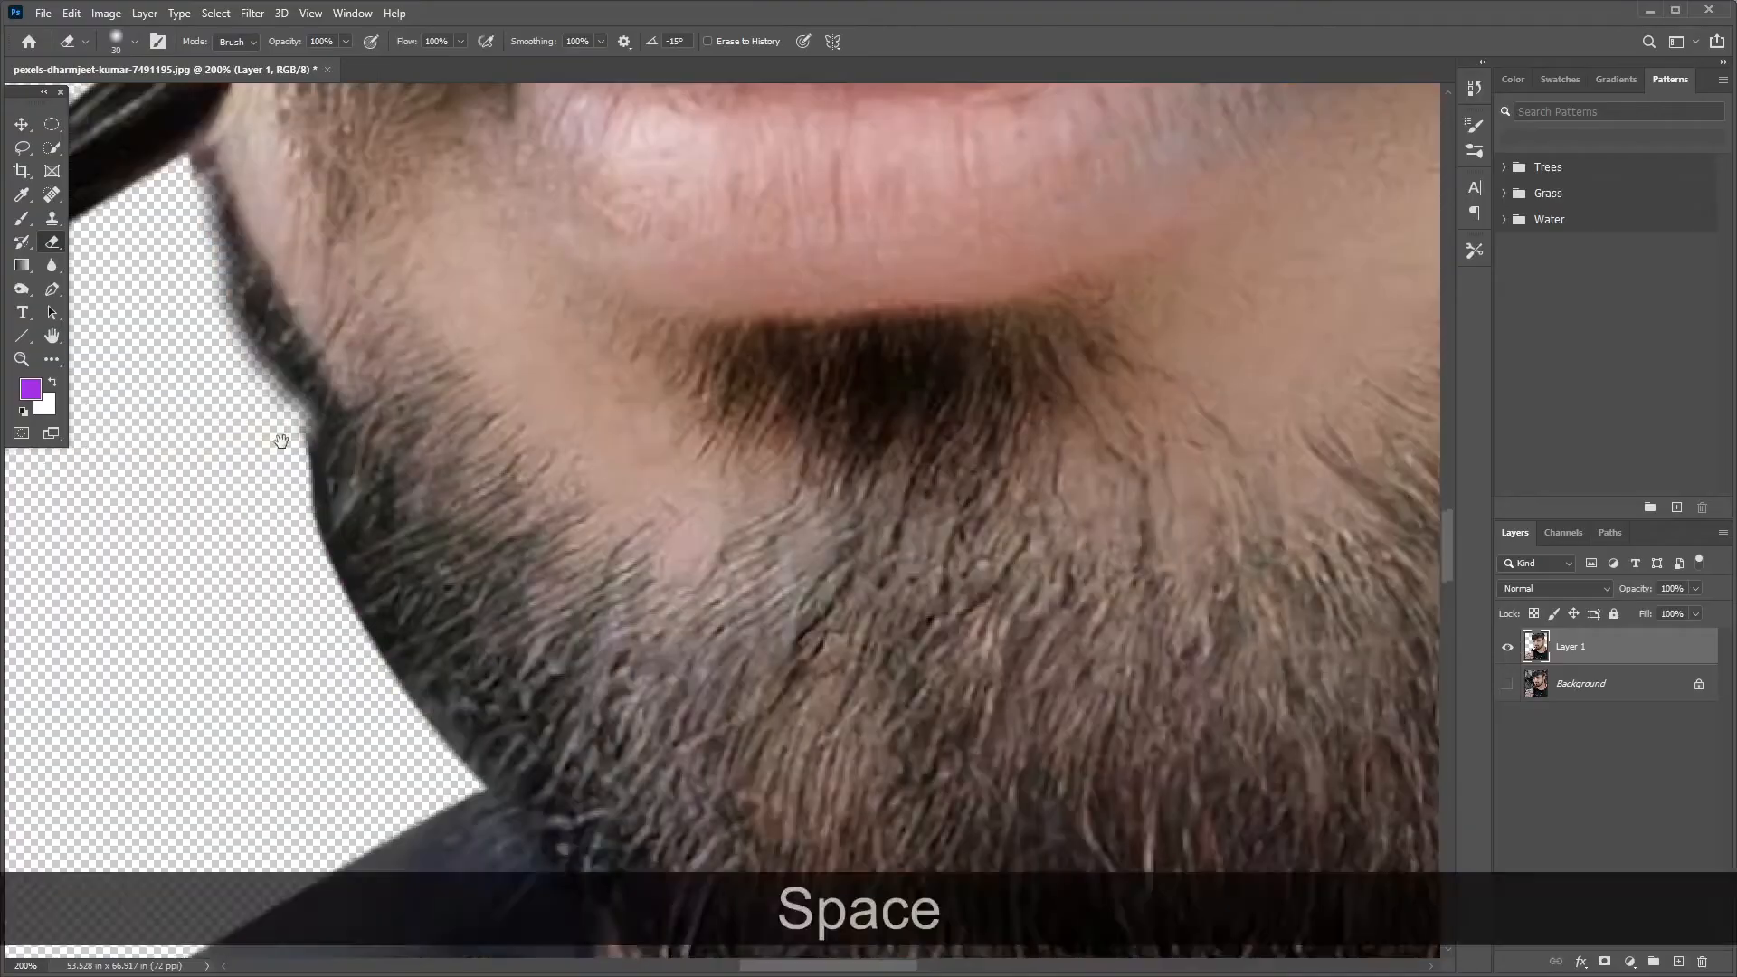
key("bracketleft")
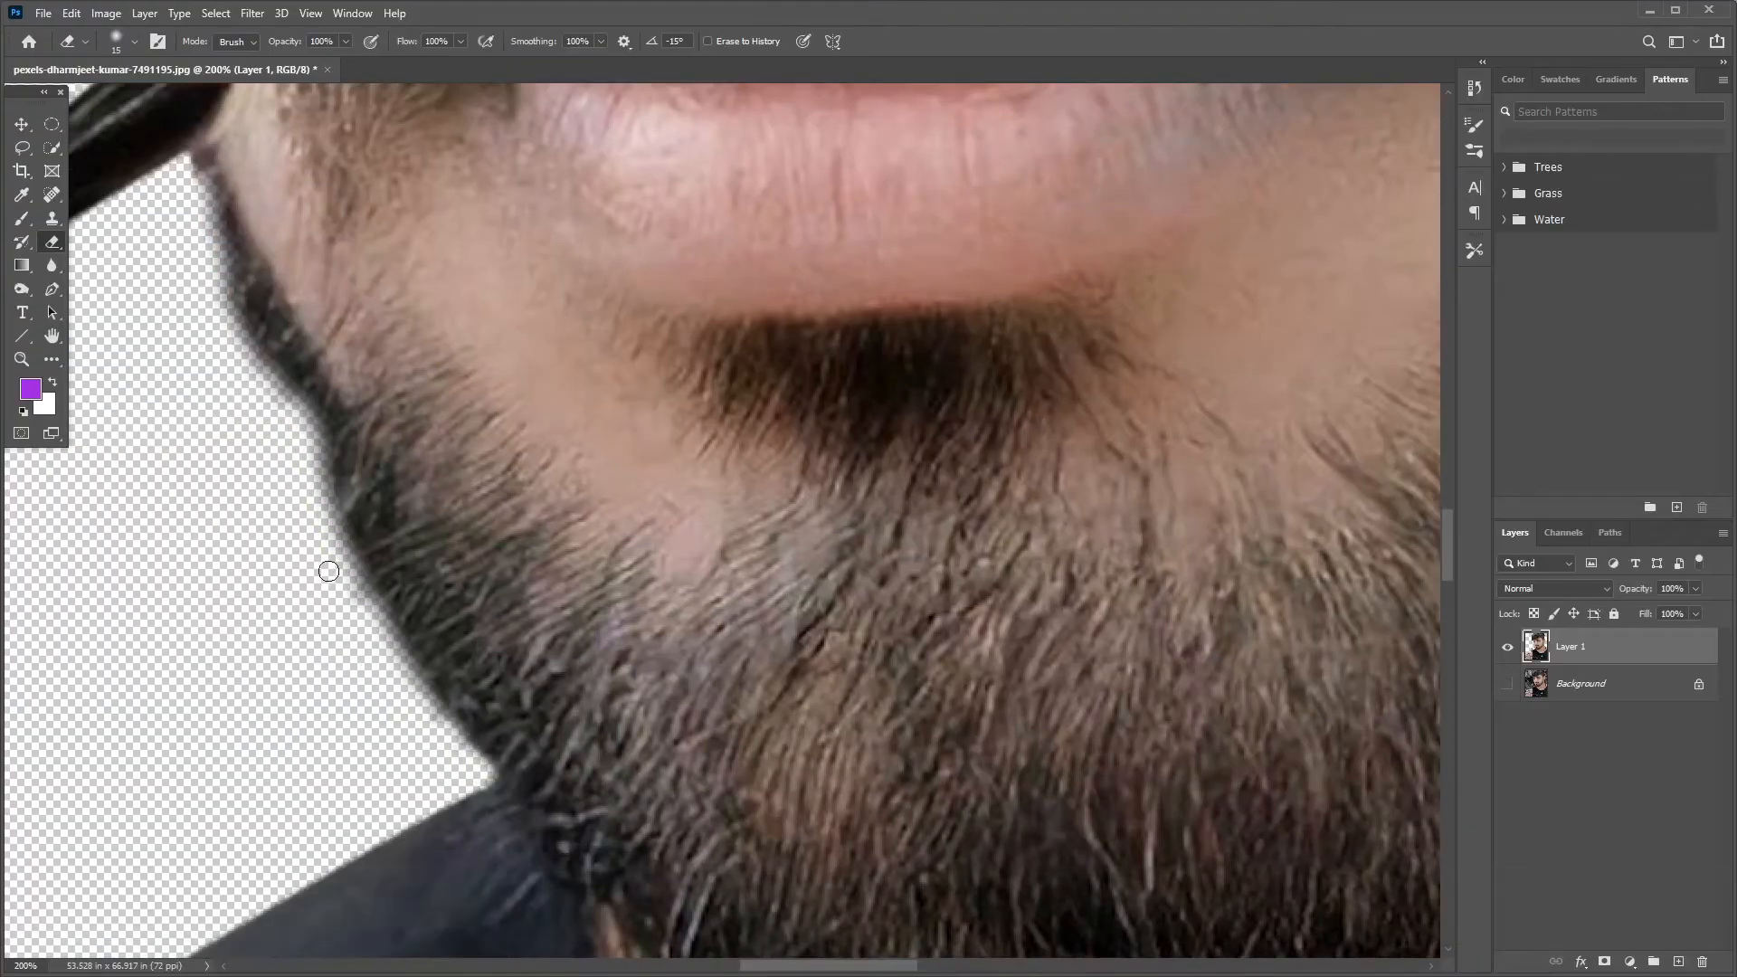
left_click_drag(223, 289, 480, 758)
left_click_drag(208, 227, 384, 624)
Erase the remaining fringe along the face's outer edge and the front of the hair, enlarging the eraser to 30 px.
key("ctrl+minus")
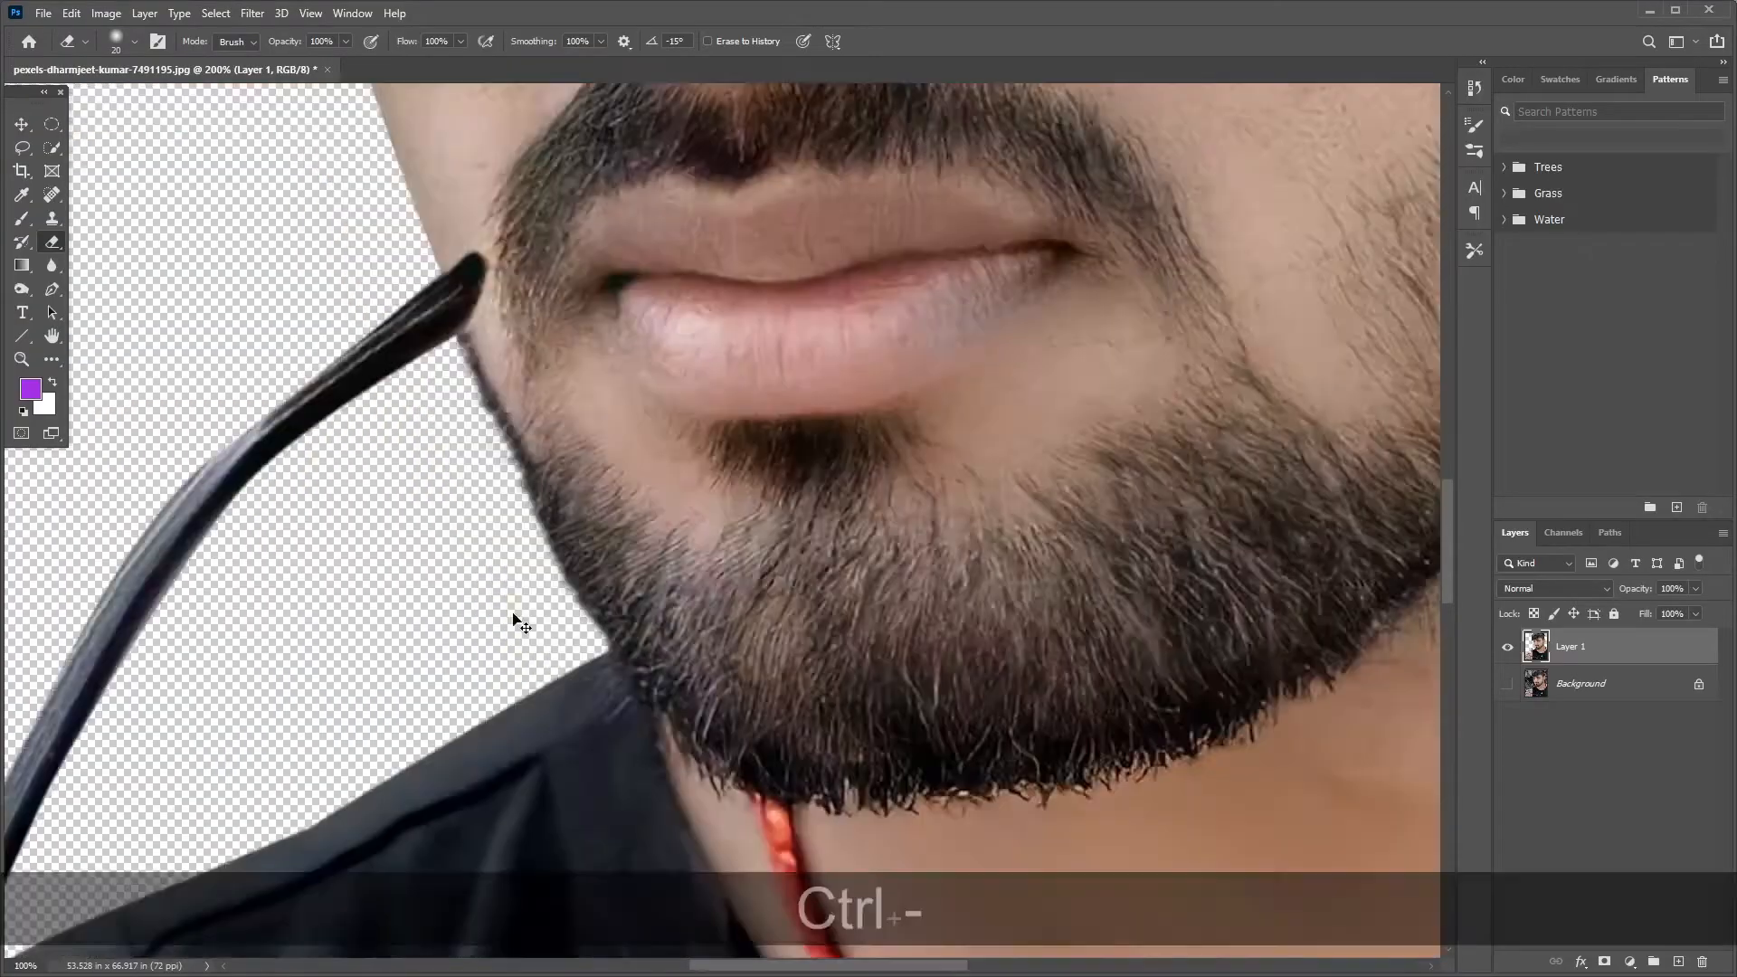
key("space")
left_click_drag(512, 620, 642, 932)
key("bracketright")
key("bracketright")
left_click_drag(553, 590, 467, 511)
key("space")
mouse_move(380, 322)
left_mouse_down()
mouse_move(387, 512)
mouse_move(435, 651)
left_mouse_up()
key("space")
mouse_move(393, 136)
left_mouse_down()
mouse_move(500, 679)
mouse_move(534, 505)
left_mouse_up()
mouse_move(573, 378)
left_mouse_down()
mouse_move(442, 562)
mouse_move(499, 391)
left_mouse_up()
key("space")
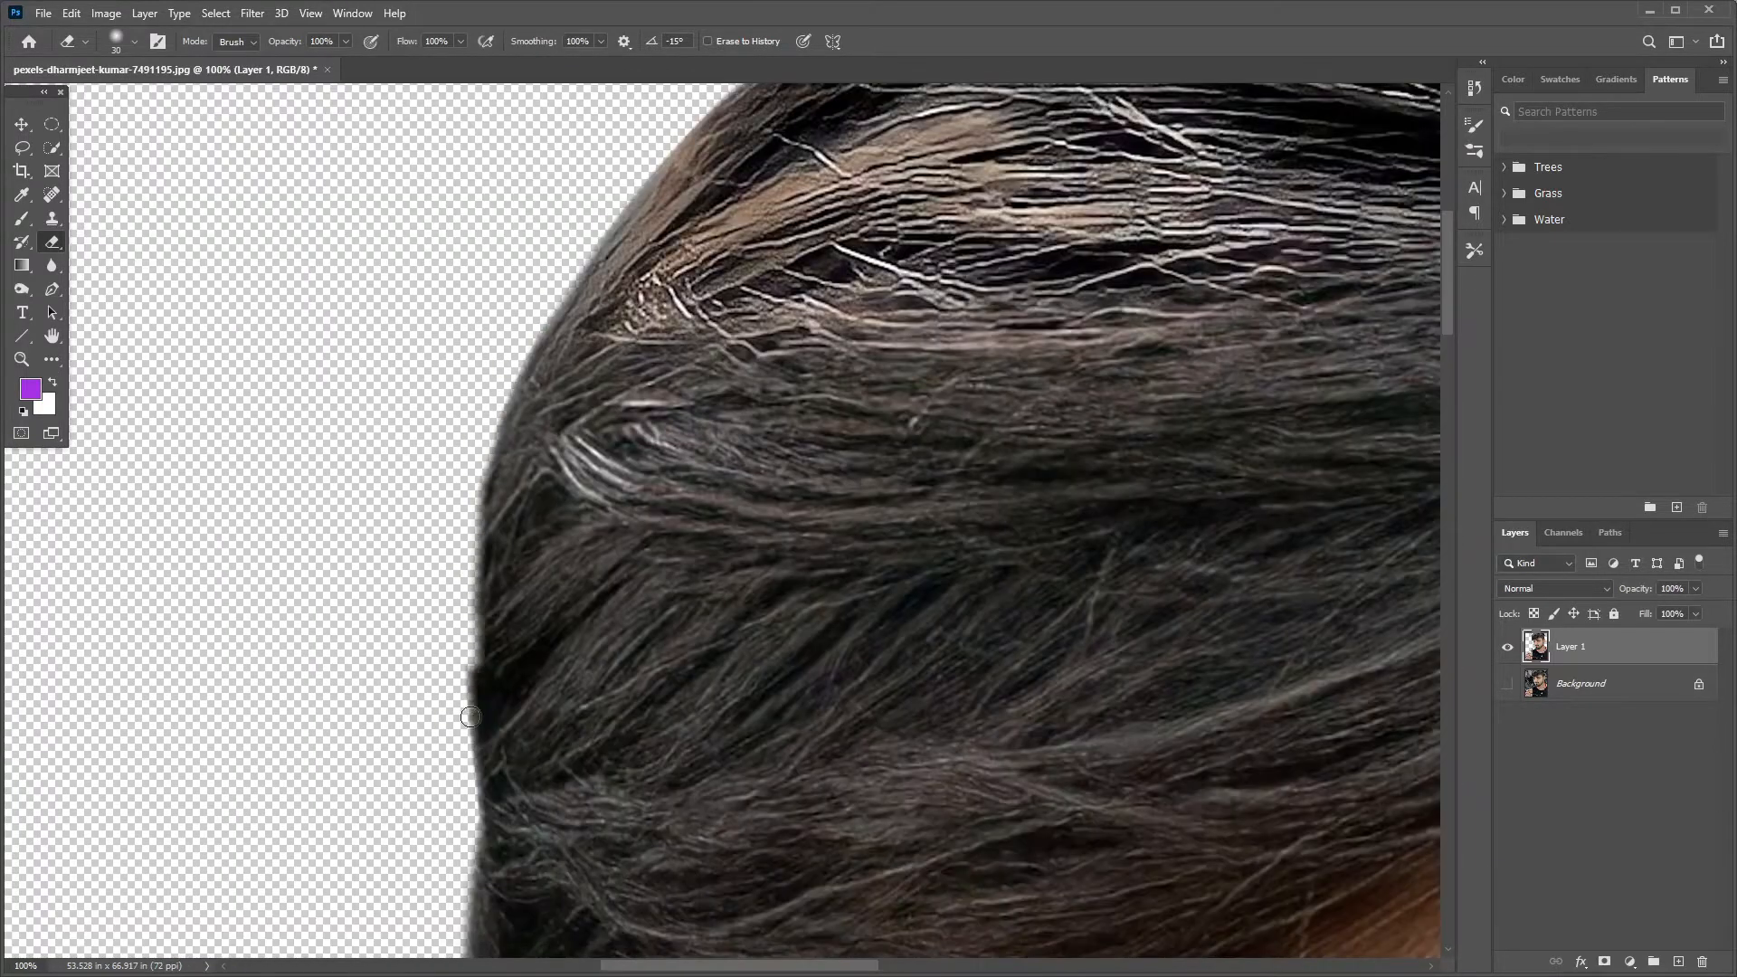
left_click_drag(470, 717, 476, 747)
Erase the leftover fringe along the back of the hair, reducing the eraser size for the finer edge.
key("ctrl+minus")
key("ctrl+equal")
left_click_drag(1101, 434, 506, 341)
left_click_drag(981, 356, 957, 189)
mouse_move(895, 110)
left_mouse_down()
mouse_move(984, 344)
mouse_move(983, 458)
left_mouse_up()
left_click_drag(971, 604, 976, 478)
key("bracketleft")
key("bracketleft")
mouse_move(984, 226)
left_mouse_down()
mouse_move(977, 452)
mouse_move(954, 505)
left_mouse_up()
key("space")
left_click_drag(1004, 621, 1004, 473)
Clean the hair edge just above the ear with a 25 px eraser.
key("ctrl+equal")
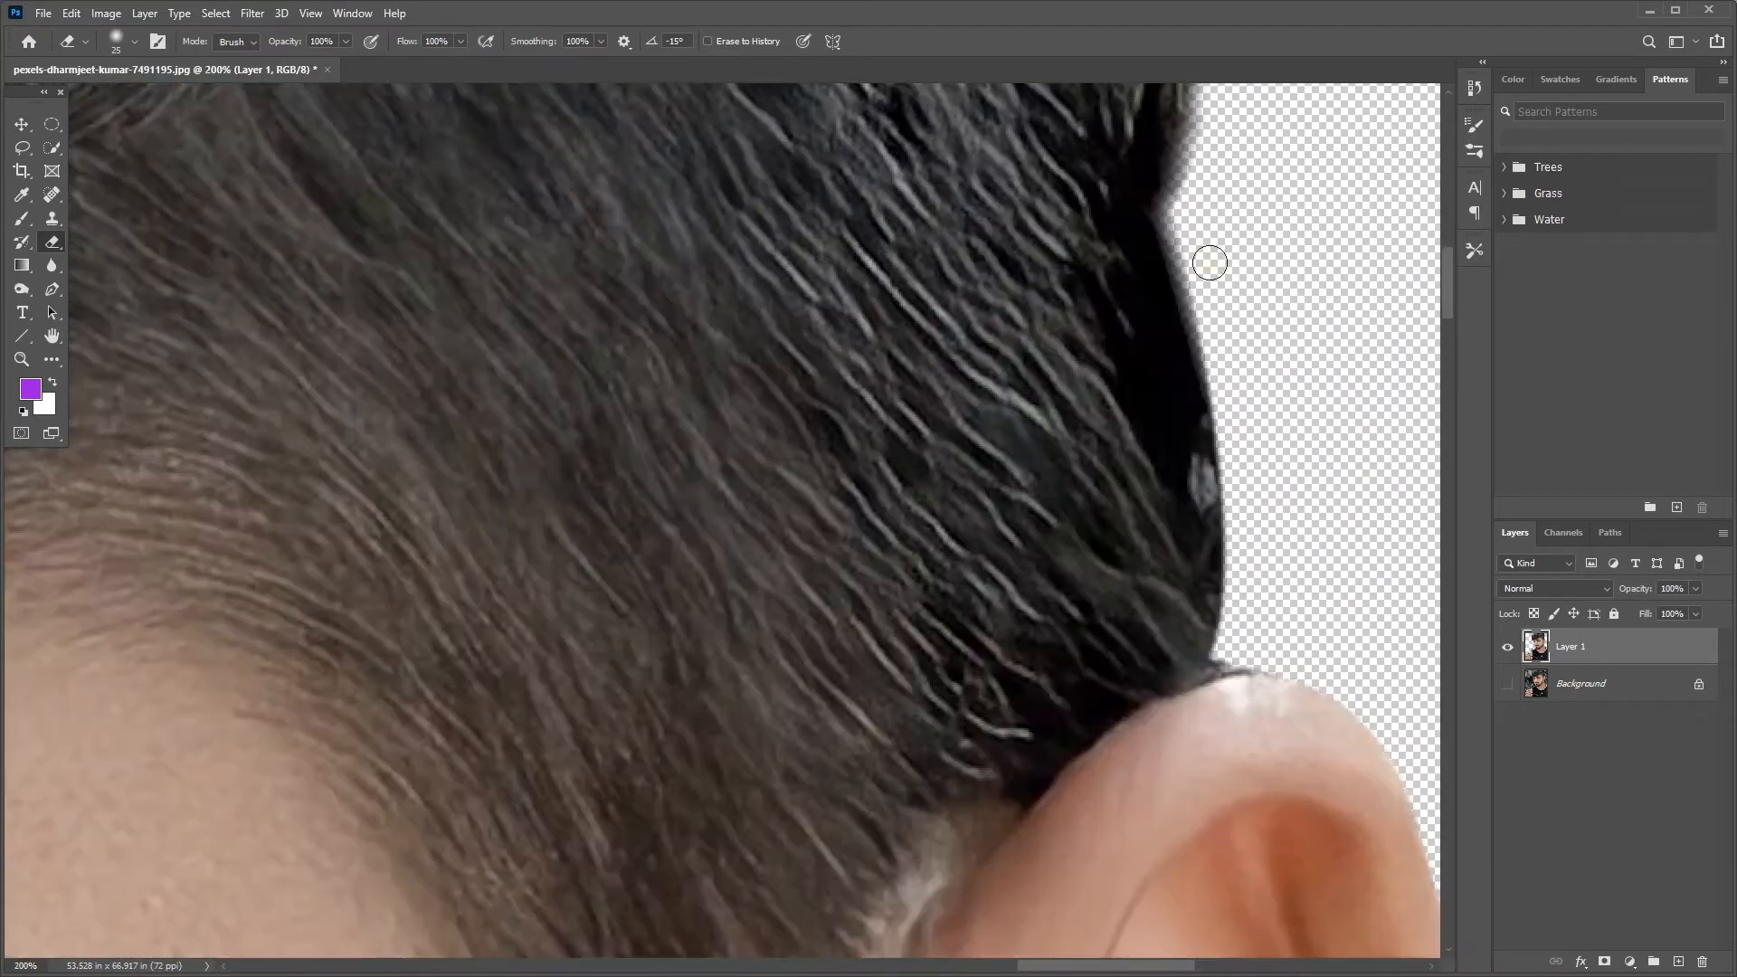
left_click(1240, 480, "shift")
left_click(1233, 653, "shift")
key("space")
left_click_drag(1199, 235, 1057, 604)
key("ctrl+minus")
left_click_drag(875, 270, 941, 429)
key("ctrl+minus")
key("ctrl+minus")
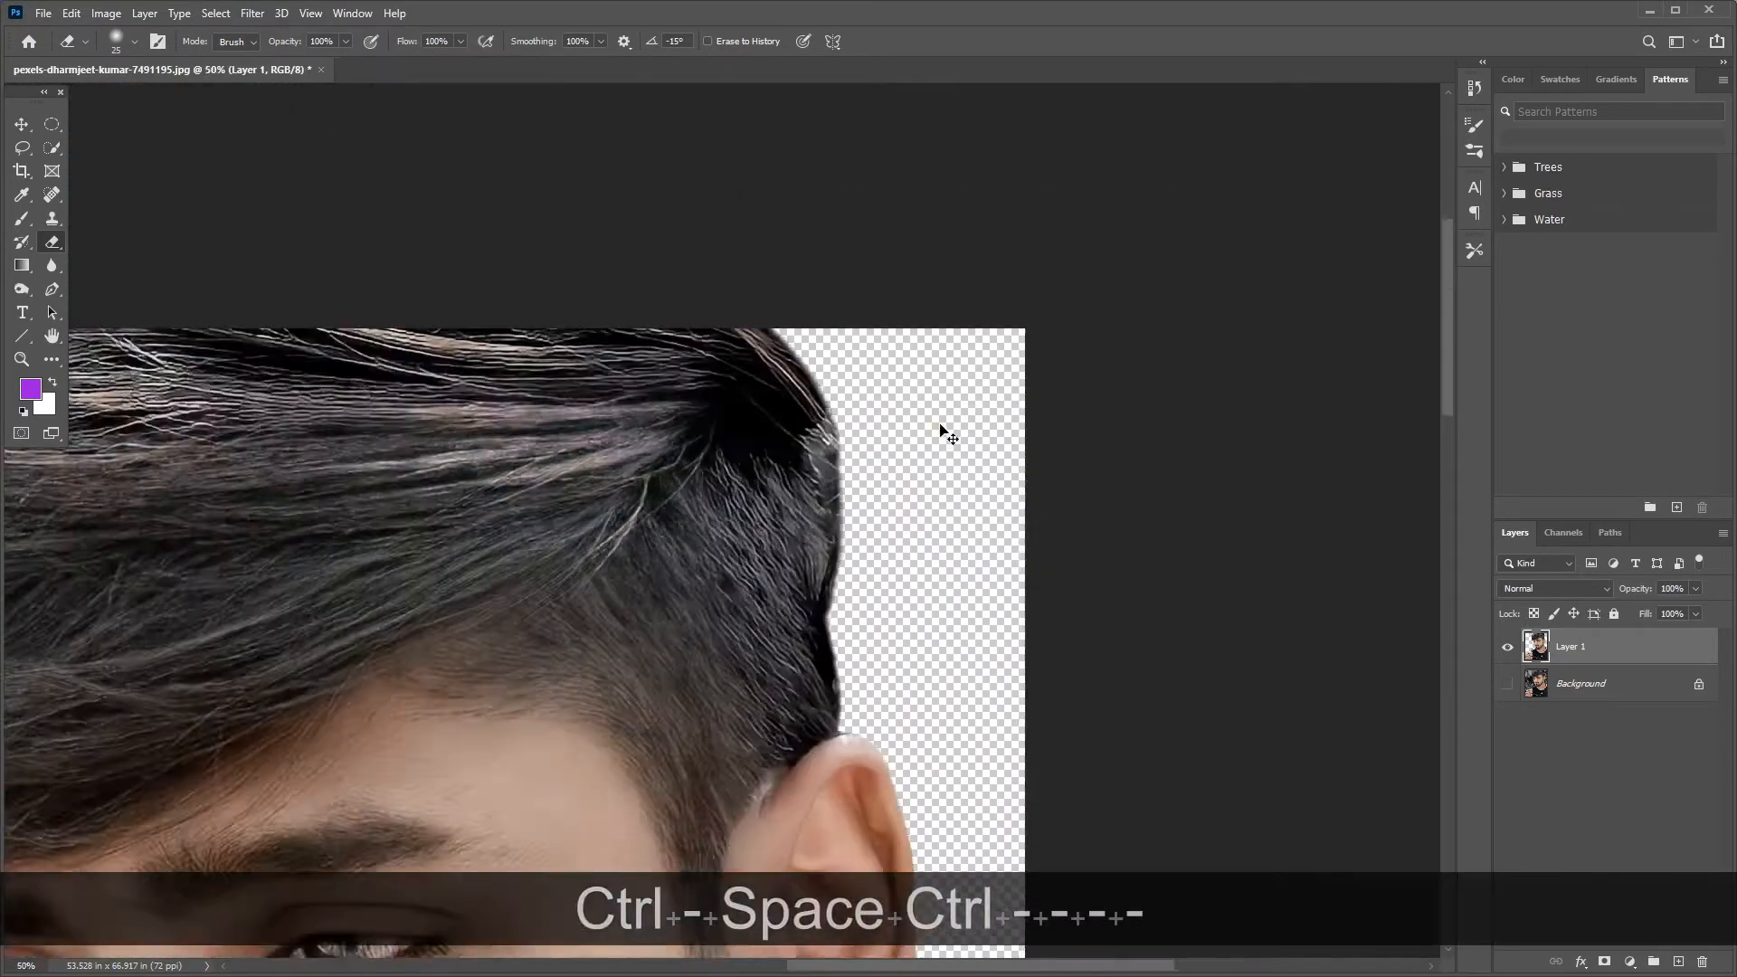
key("ctrl+minus")
key("ctrl+minus")
key("ctrl+minus")
Bring the orange blurred background image into the portrait document and align it with the canvas's upper-left corner.
key("v")
left_click(588, 68)
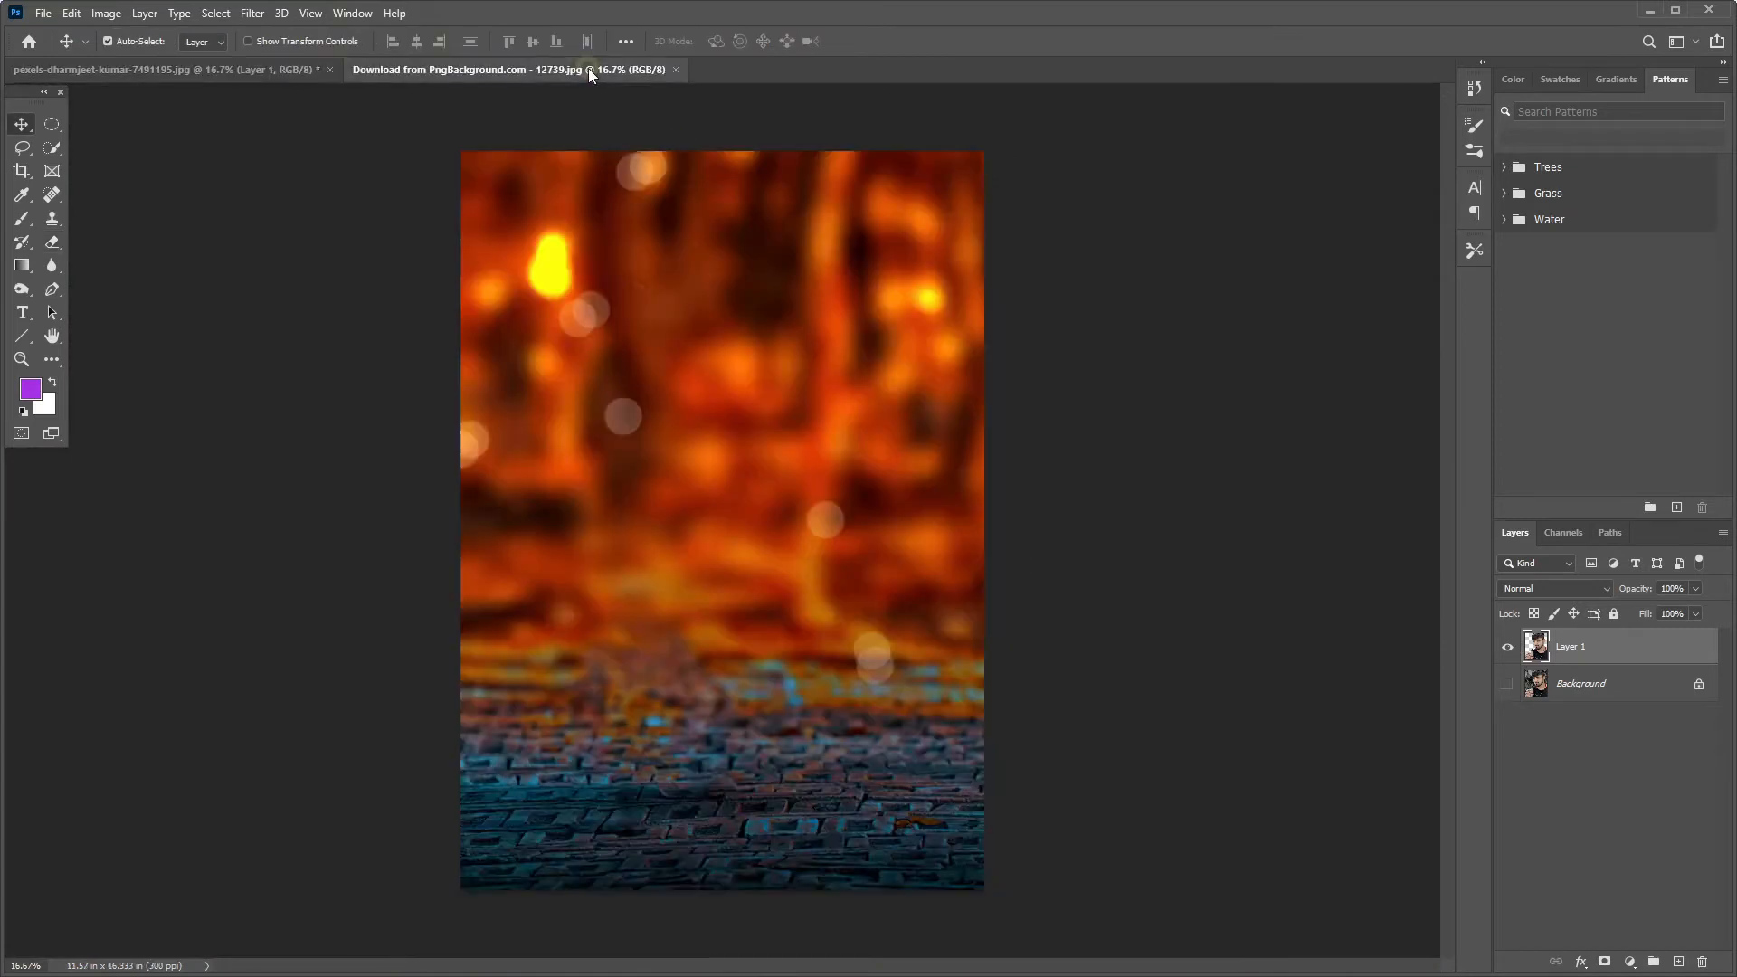
left_click(272, 72)
left_click_drag(602, 307, 706, 549)
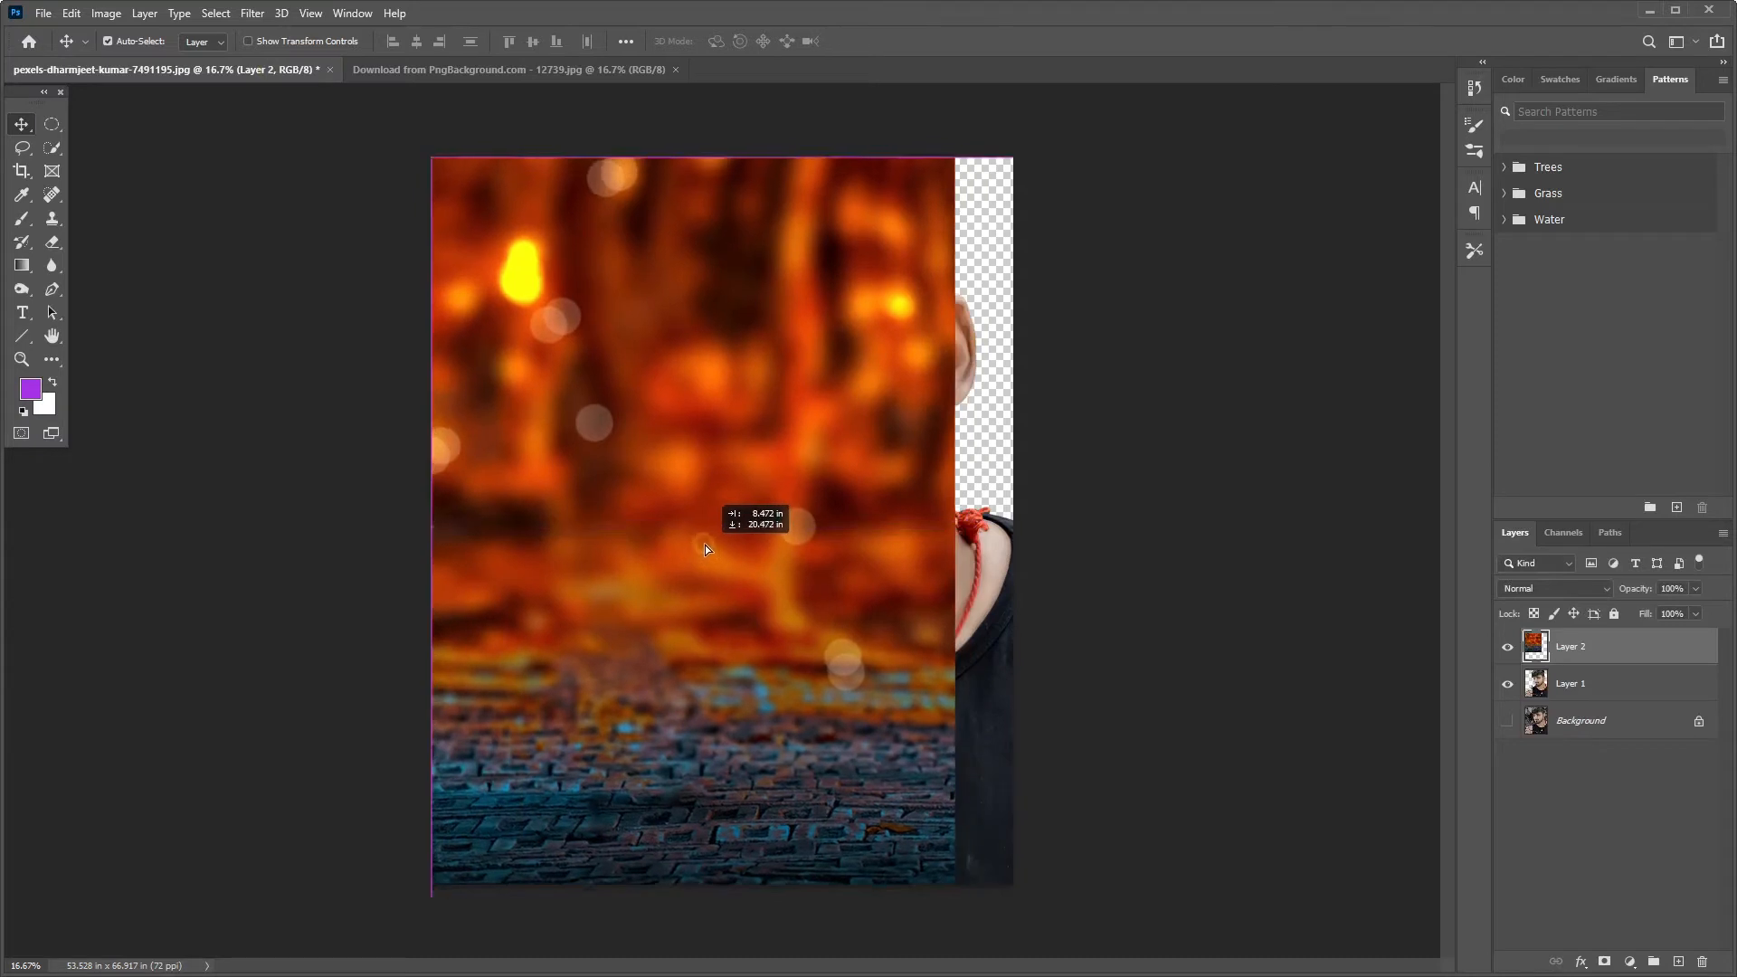
Scale the orange background up to cover the whole canvas and move the man's cut-out layer above it.
key("ctrl+t")
left_click_drag(956, 158, 1037, 87)
key("Return")
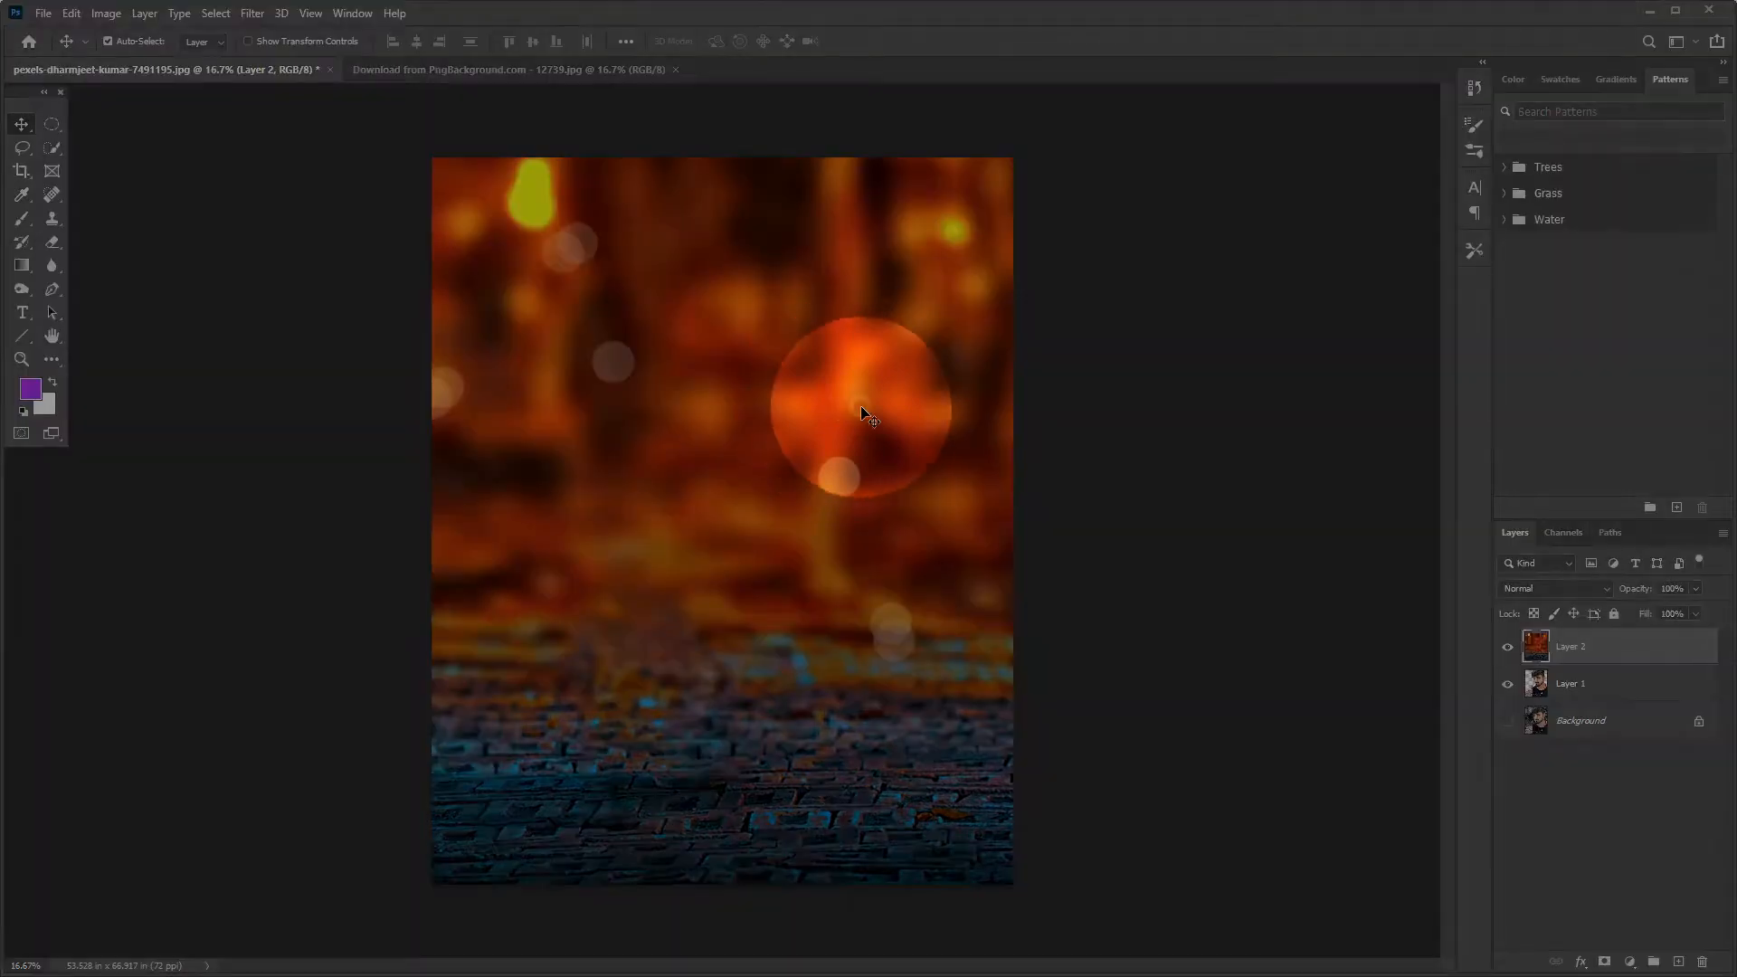
left_click_drag(1601, 684, 1595, 633)
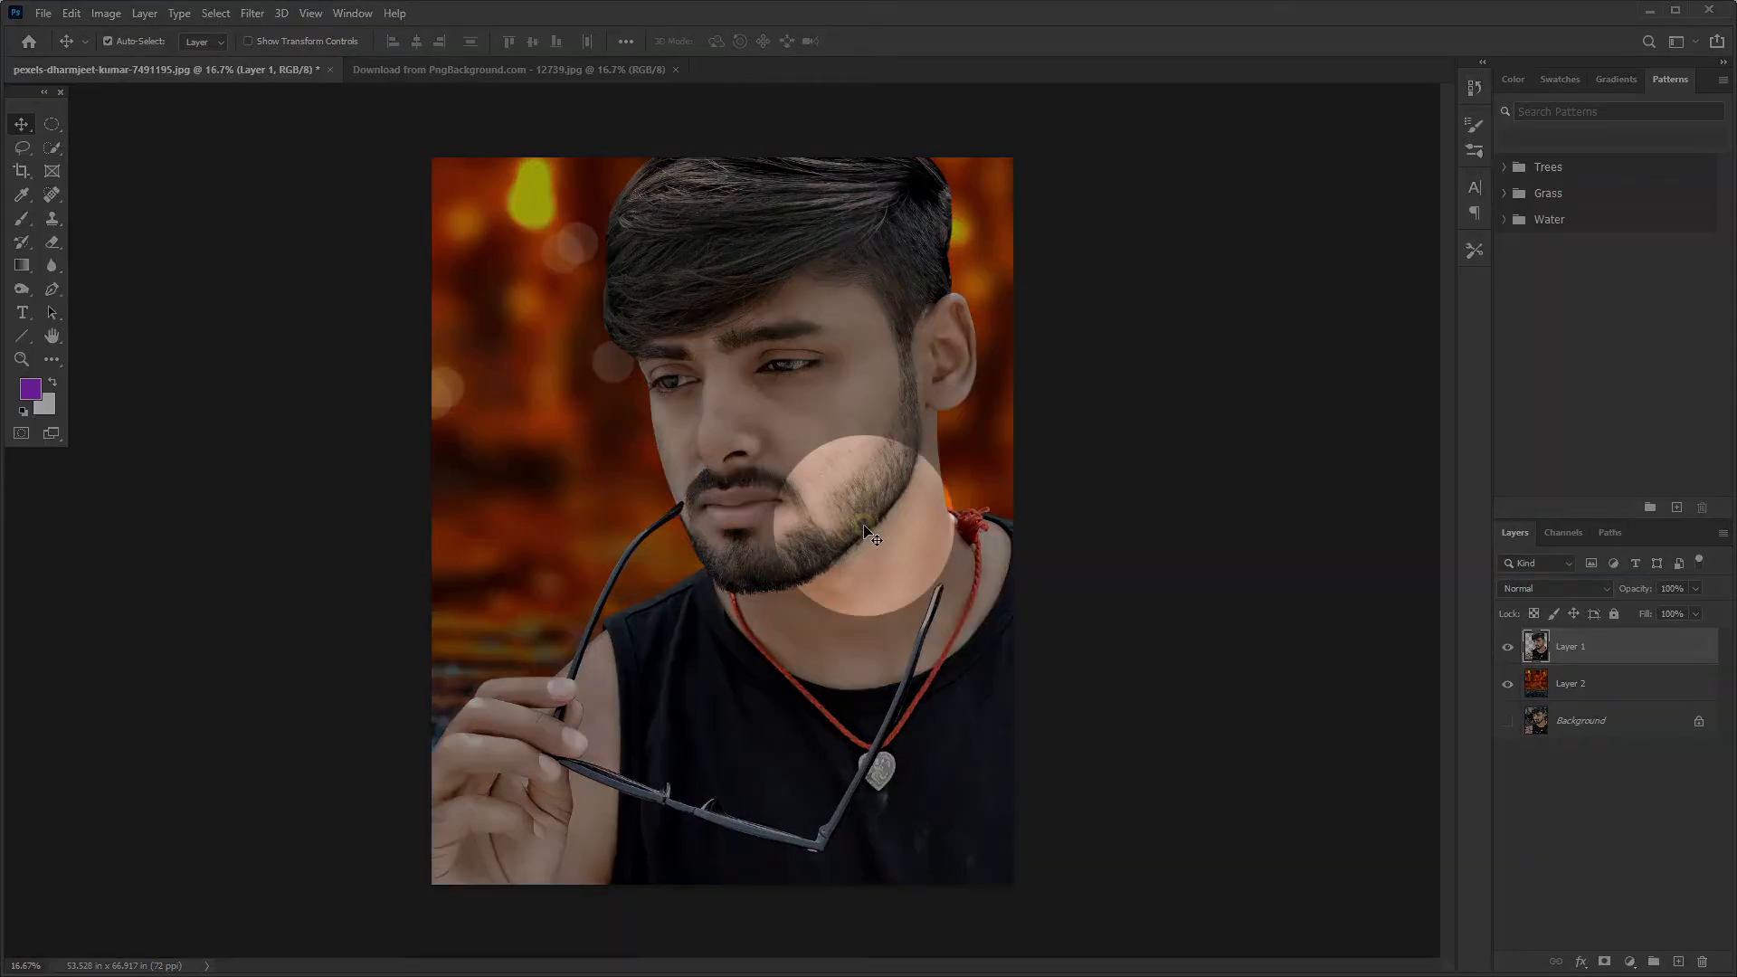
Darken the orange background layer with a Levels adjustment, setting the midtone input level to 0.81.
left_click(1574, 684)
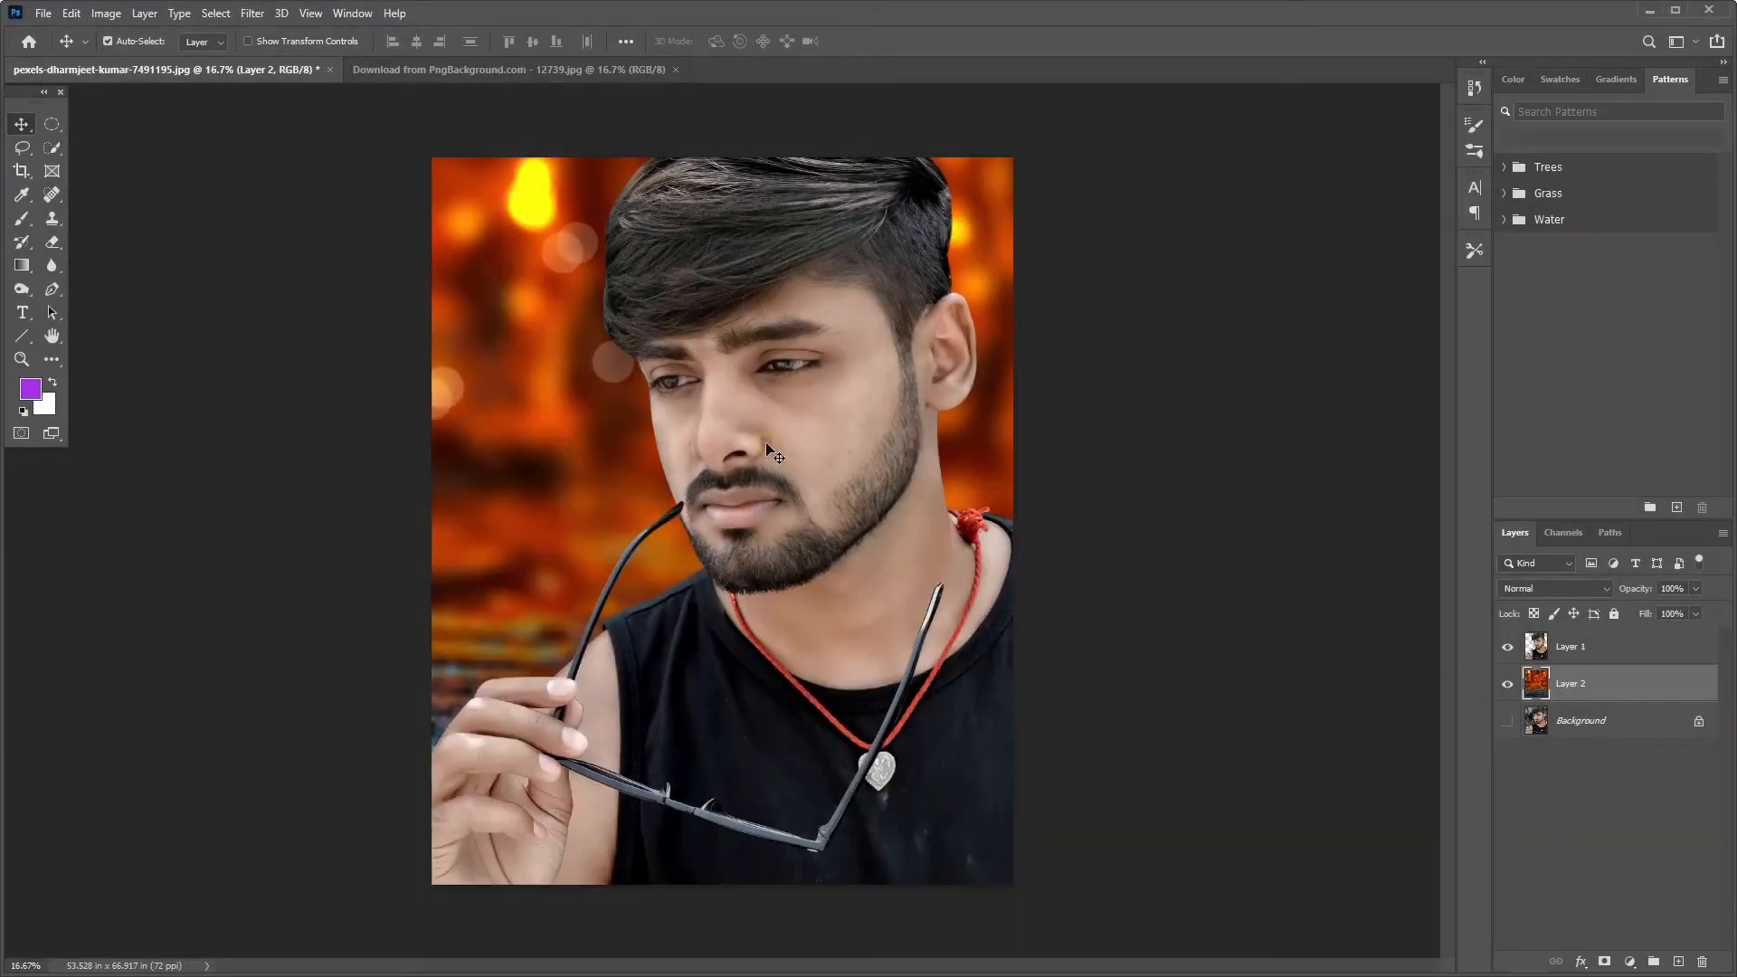
key("ctrl+l")
left_click_drag(1245, 492, 1260, 492)
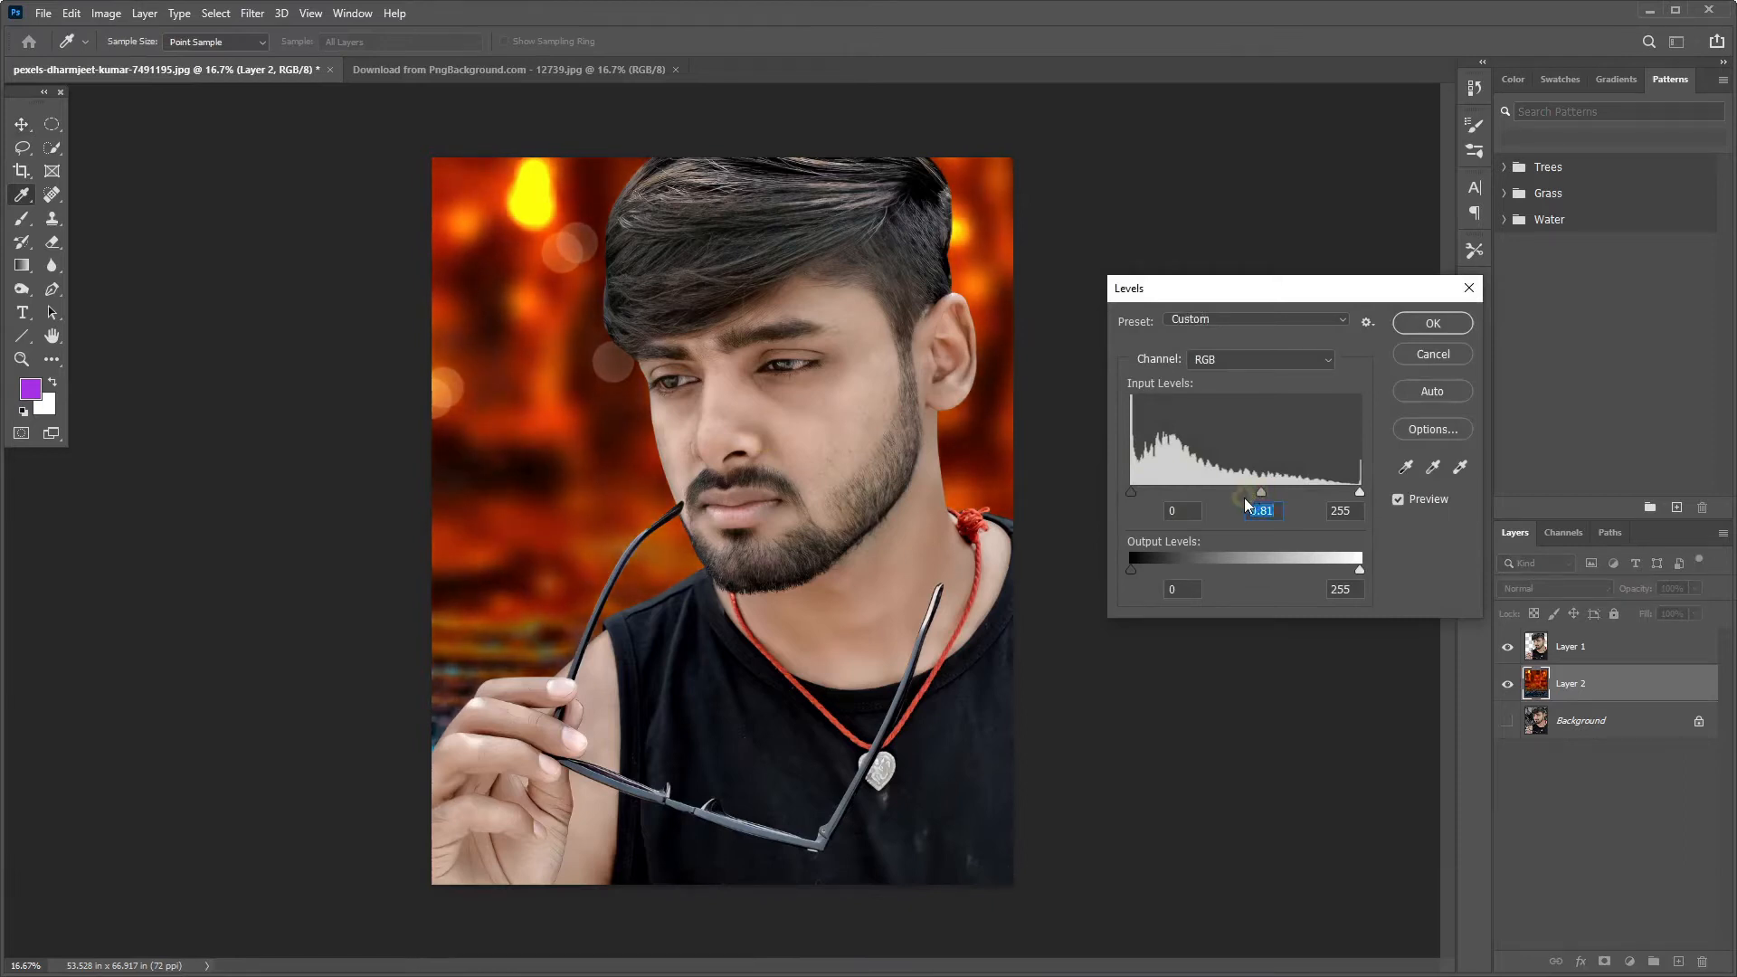
left_click(1433, 323)
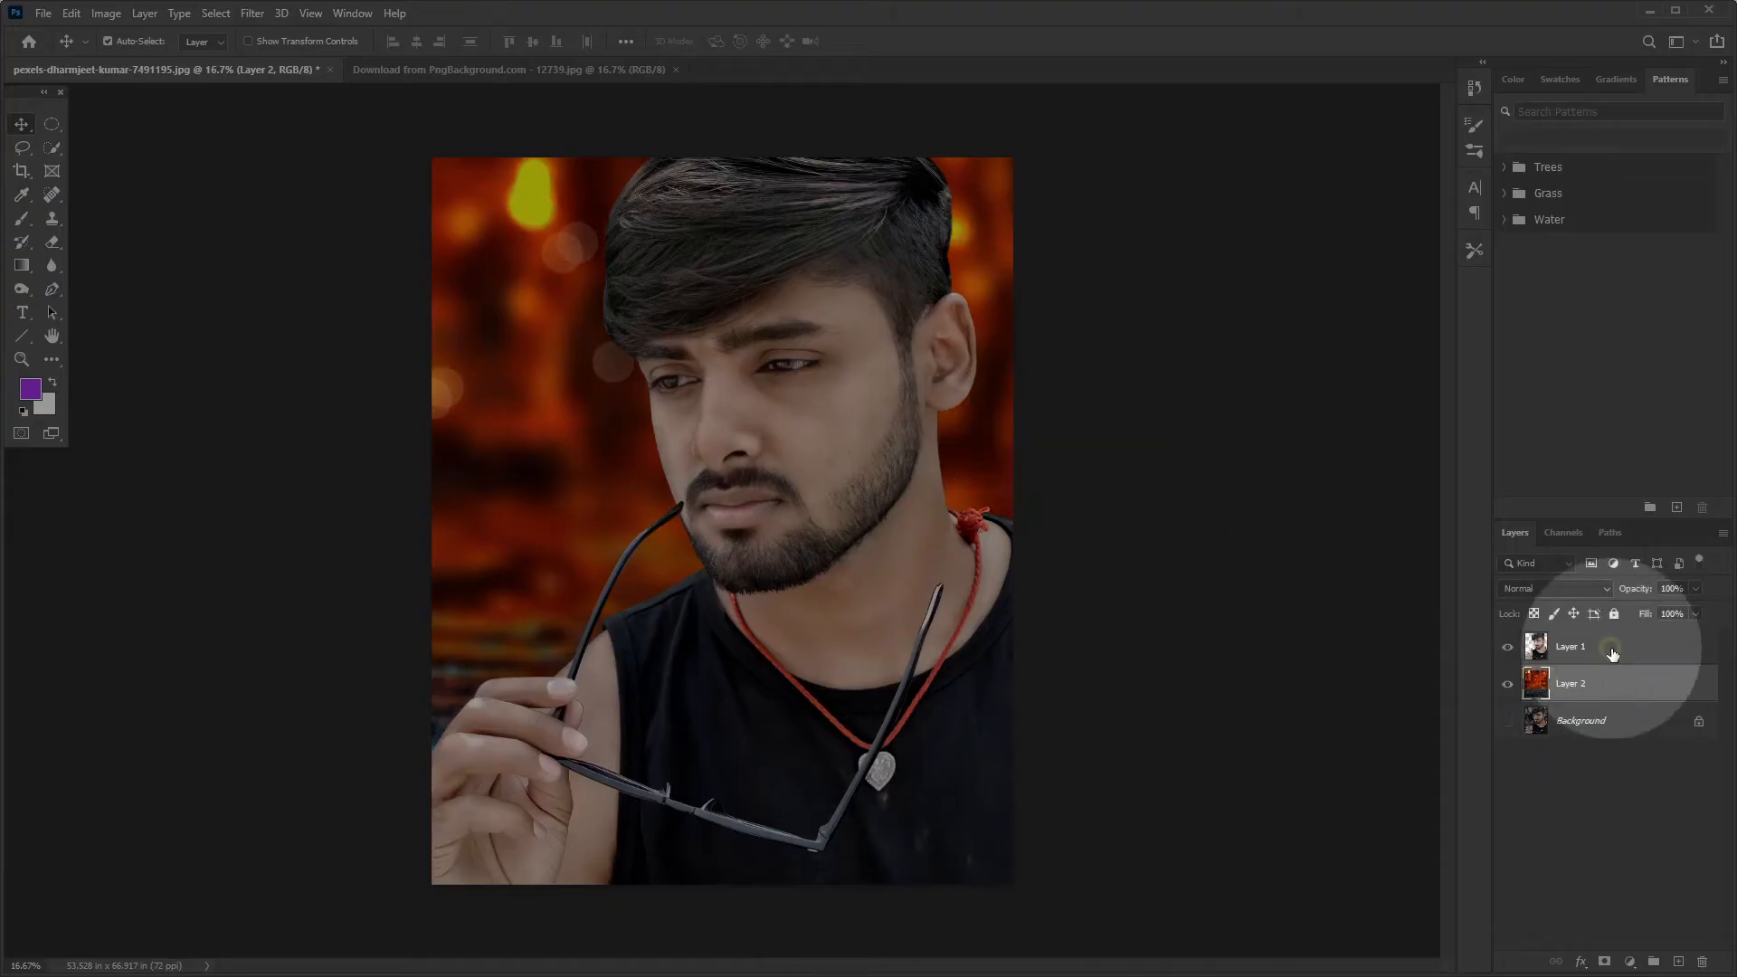
Brighten the man's cut-out layer with a Curves adjustment, raising input 117 to output 132.
left_click(1601, 646)
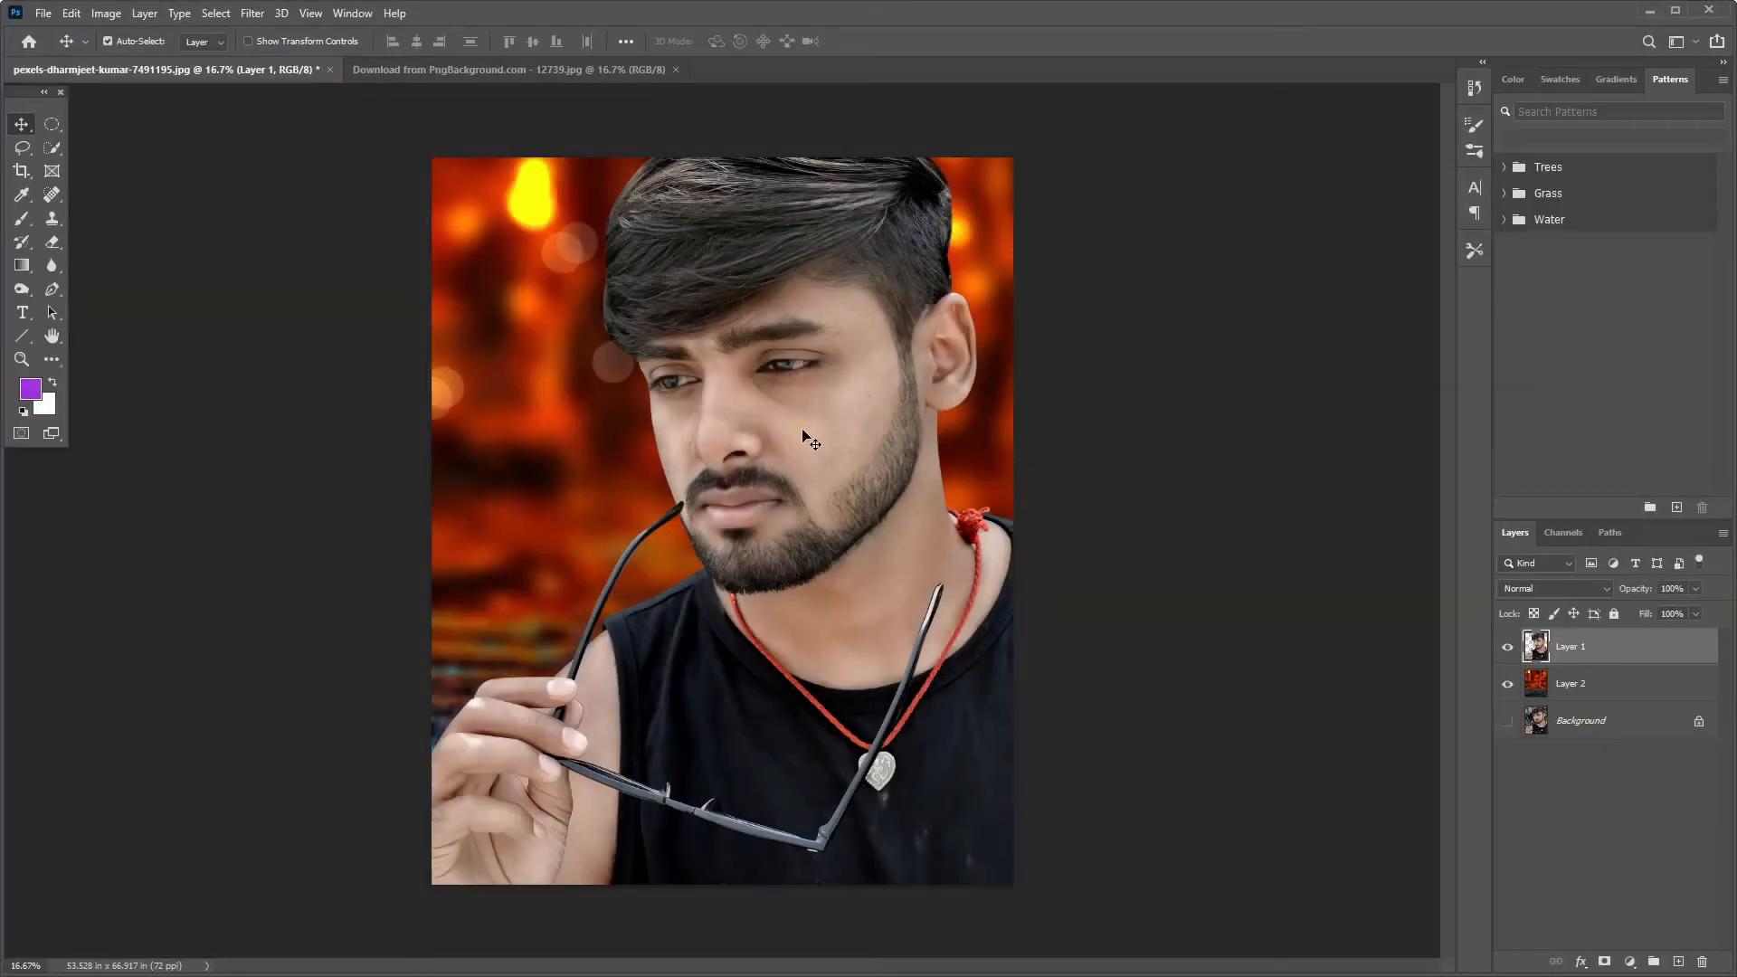
key("ctrl+m")
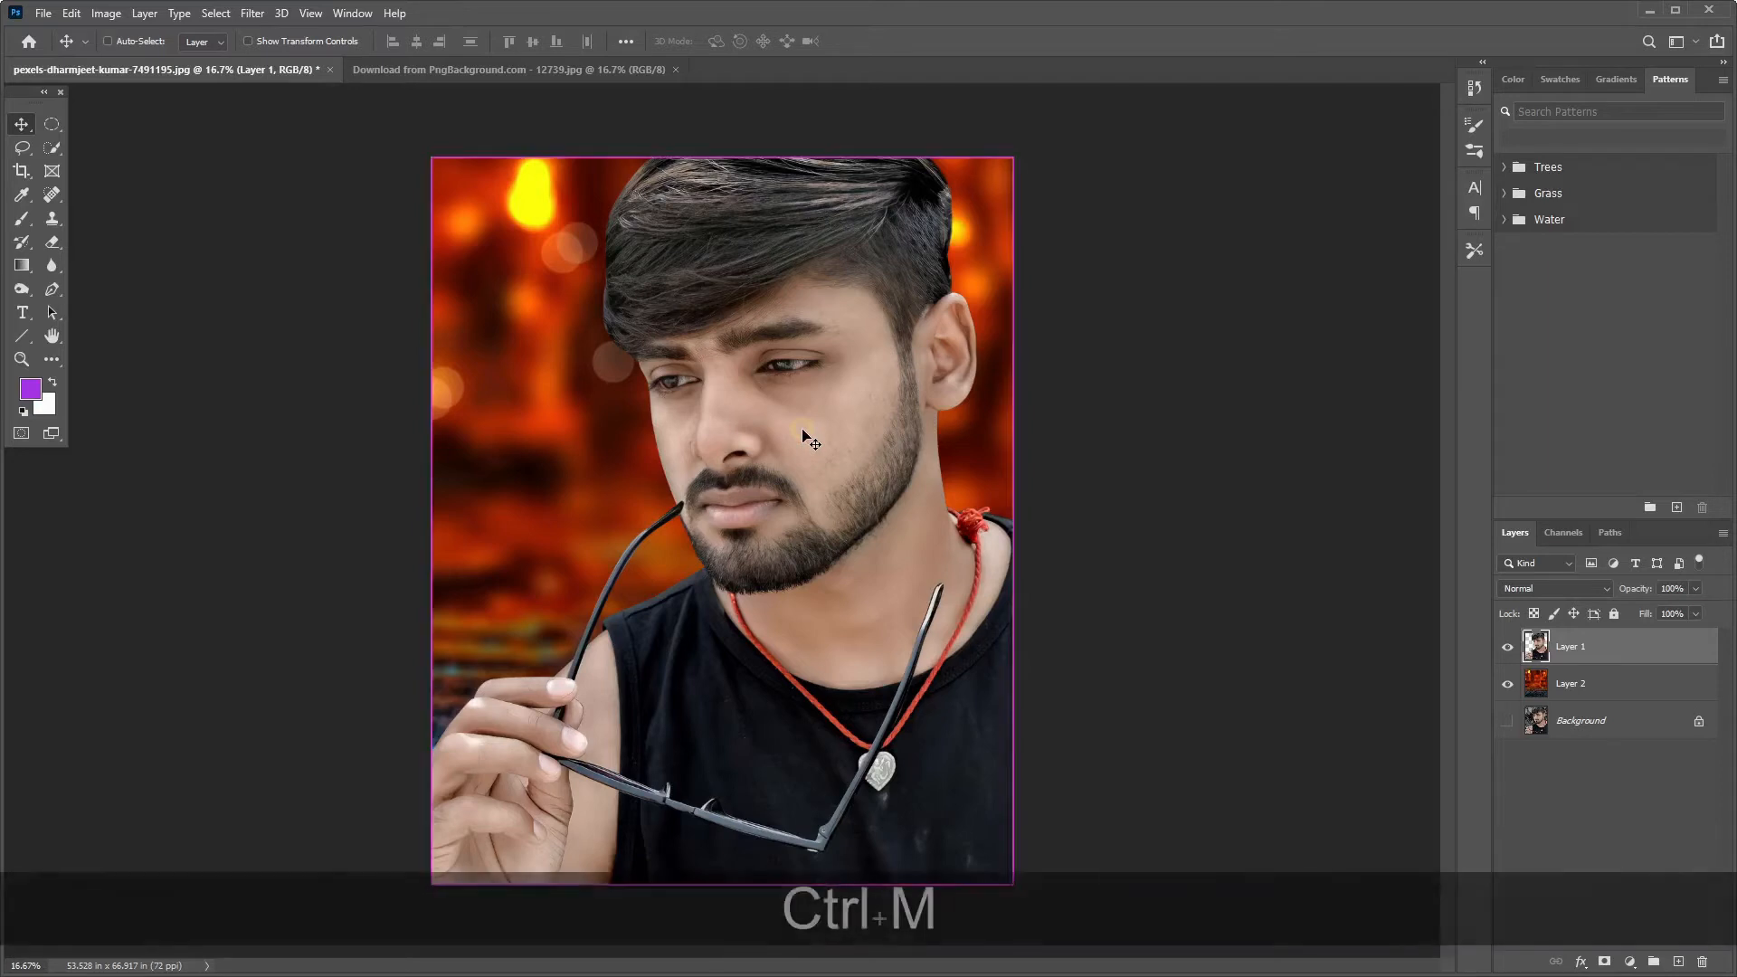
left_click(1264, 443)
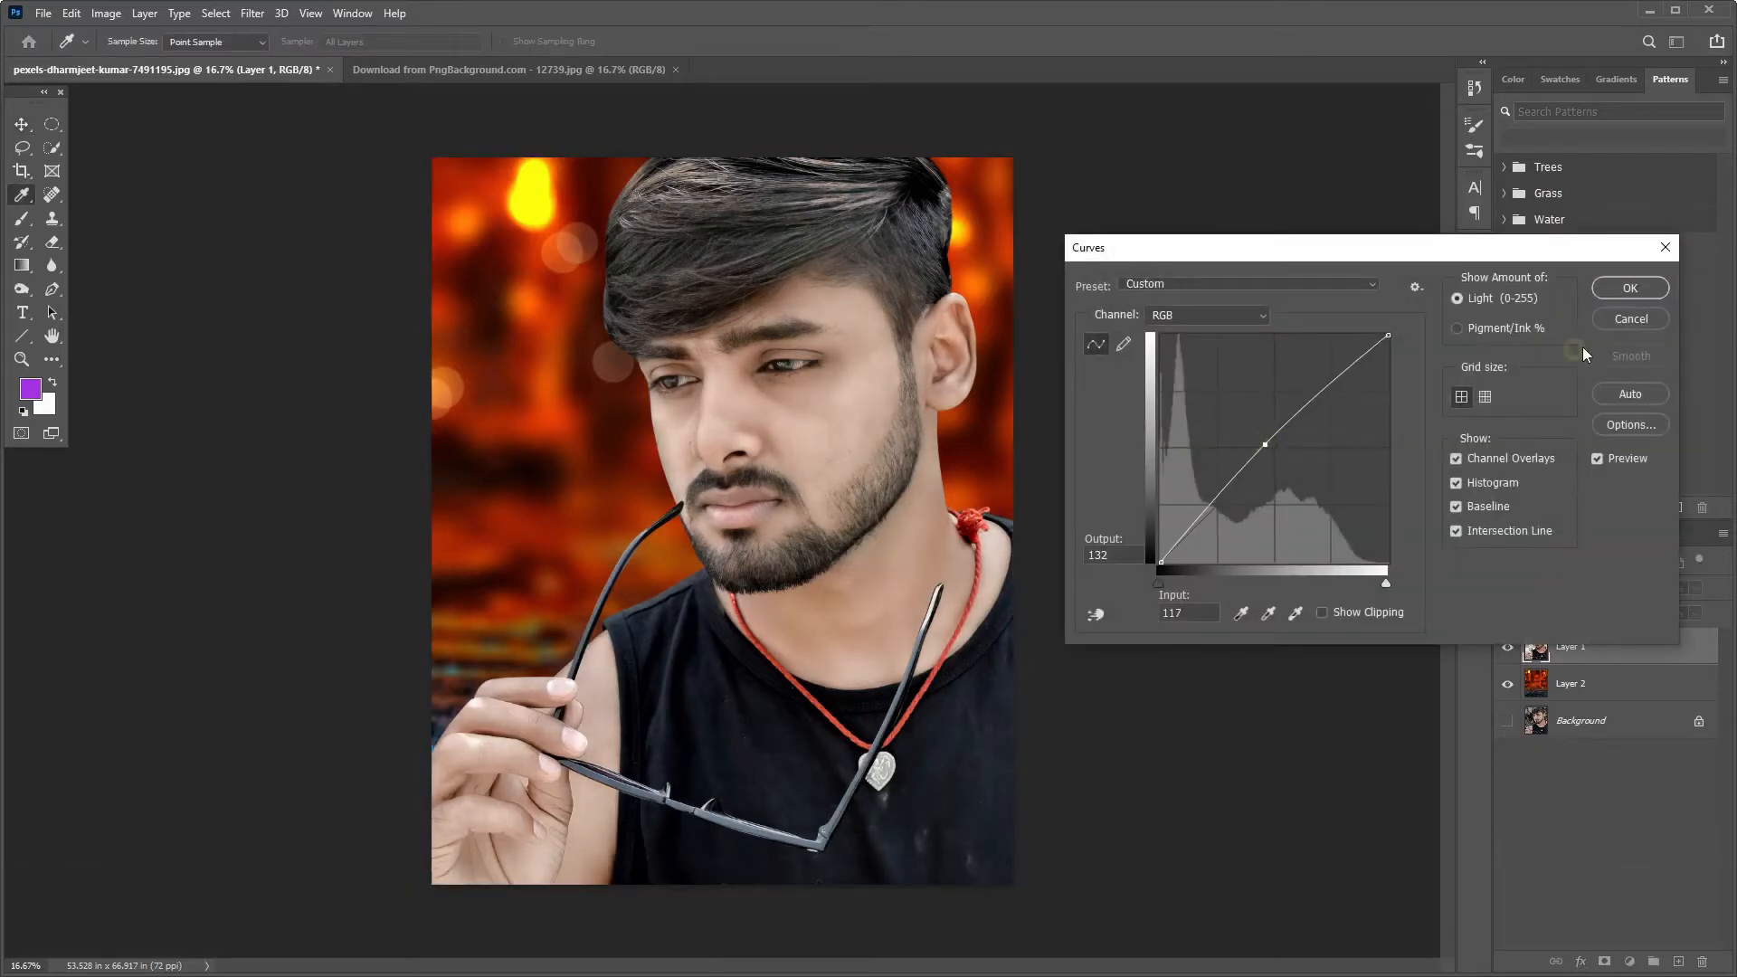
left_click(1628, 290)
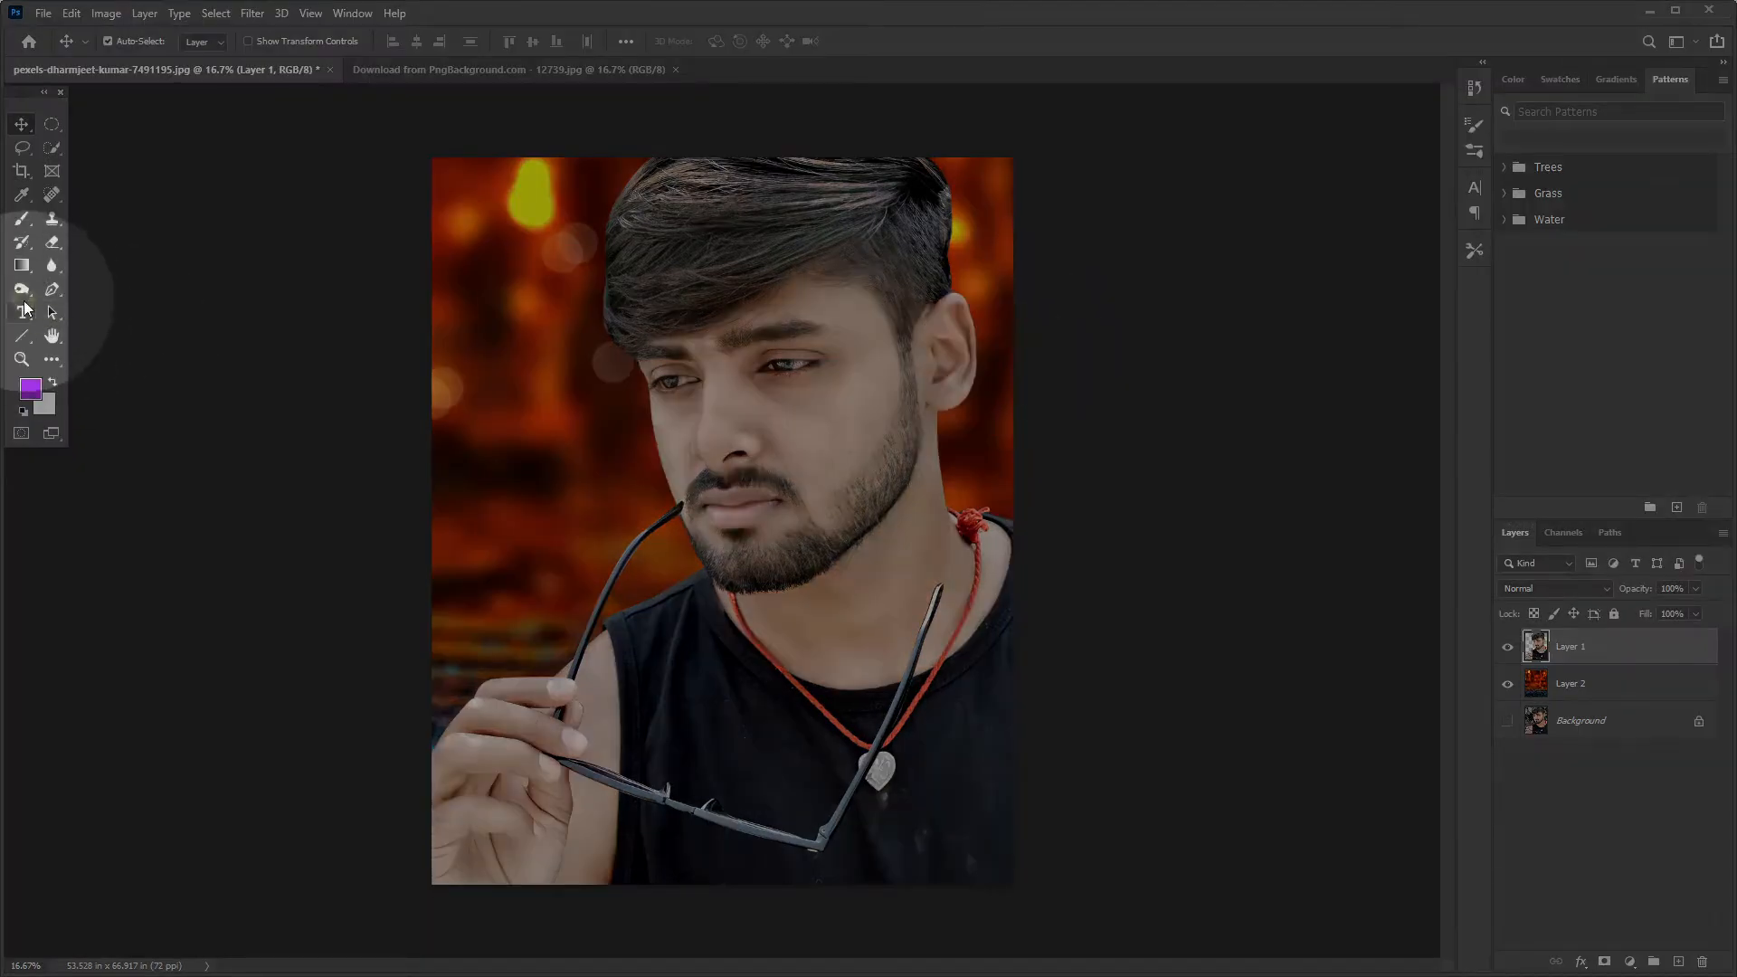
Darken the hair with the Burn tool on midtones at 33% exposure, using a brush around 600 px.
key("bracketright")
key("bracketright")
key("bracketright")
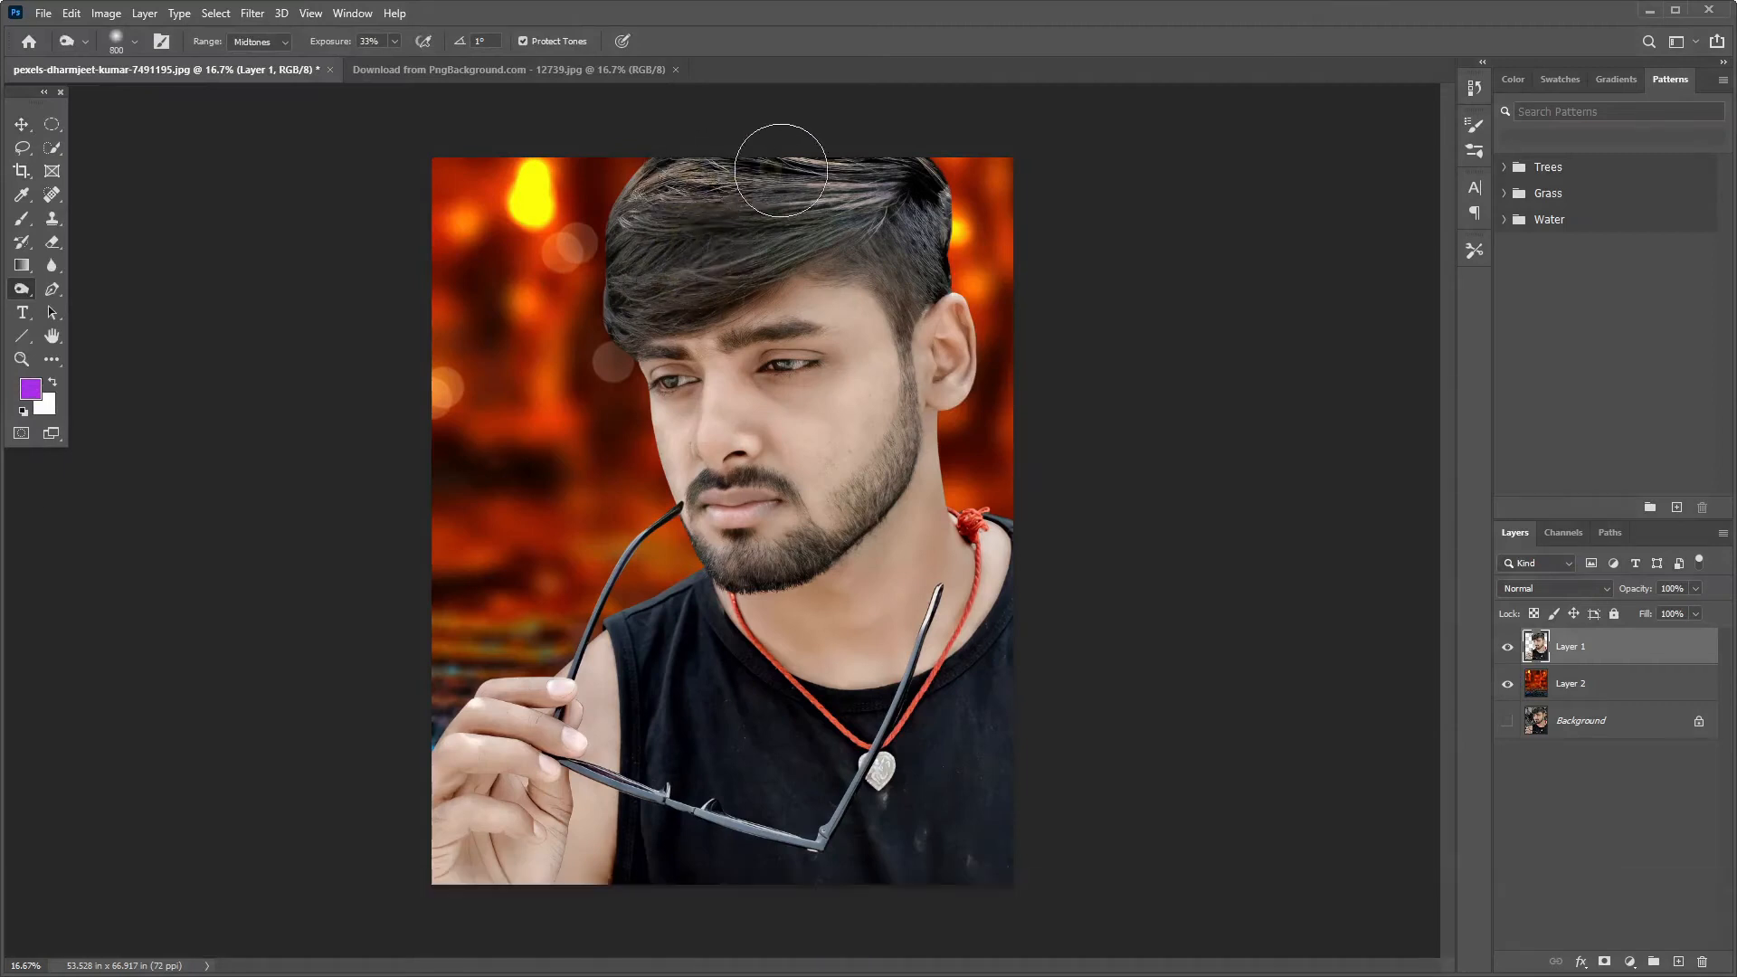
key("bracketleft")
key("bracketleft")
key("bracketleft")
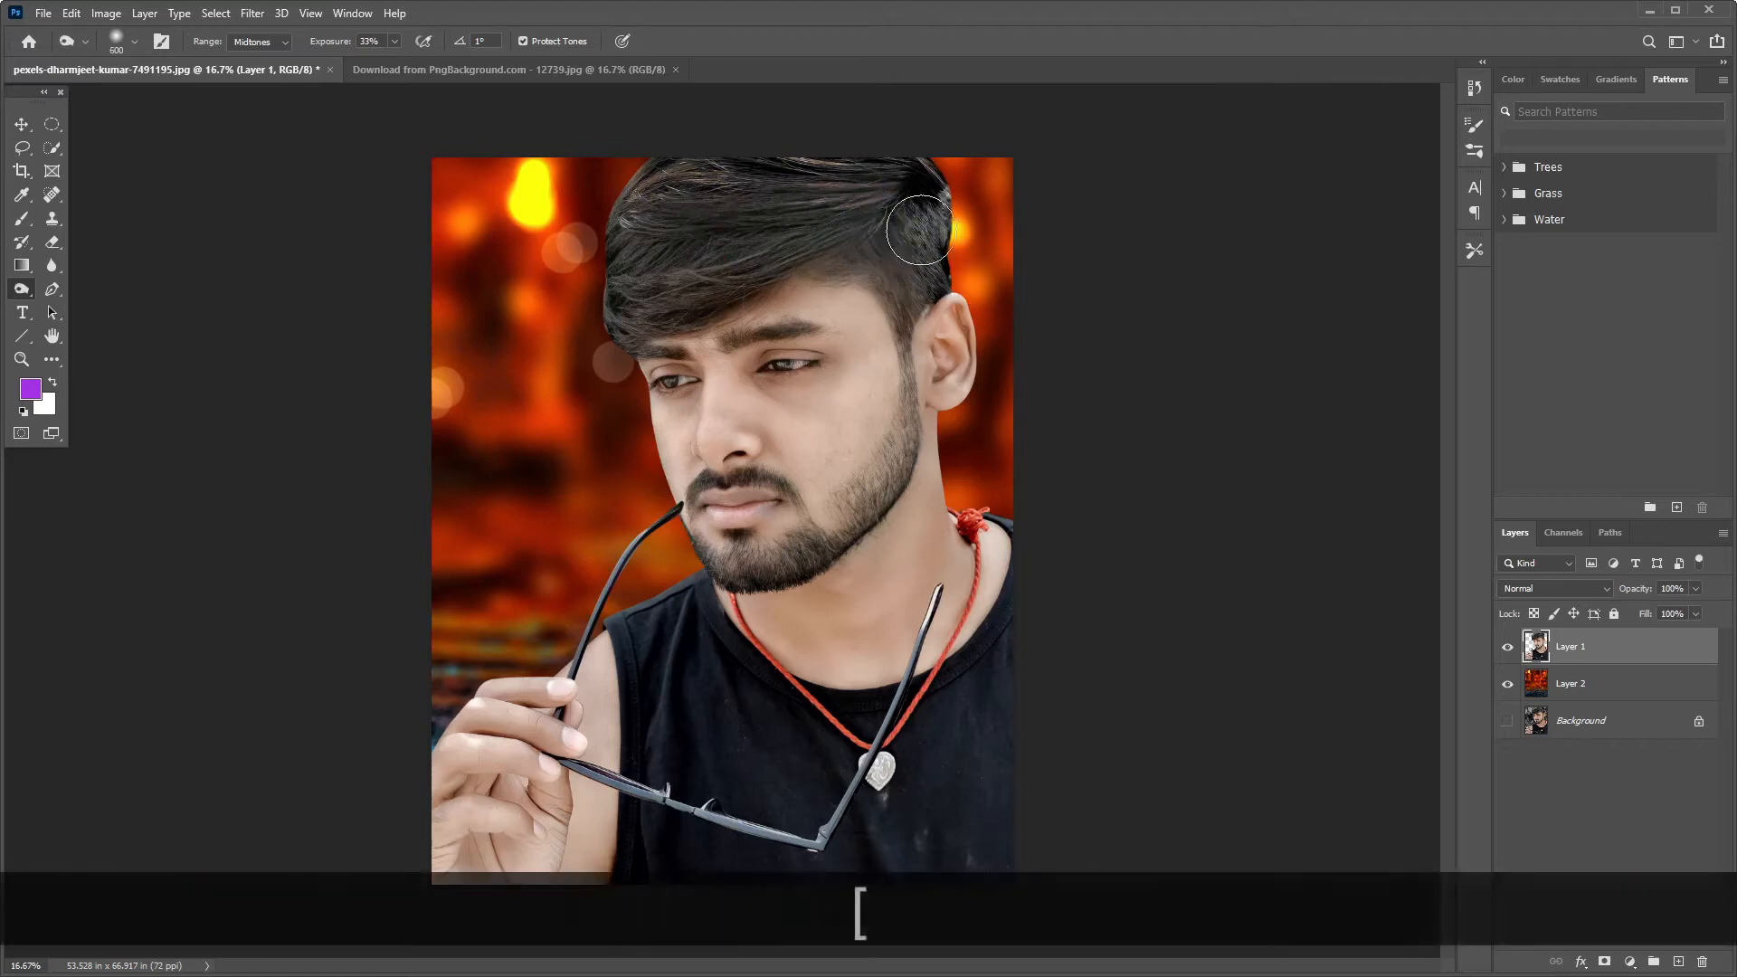
left_click(614, 305)
key("bracketright")
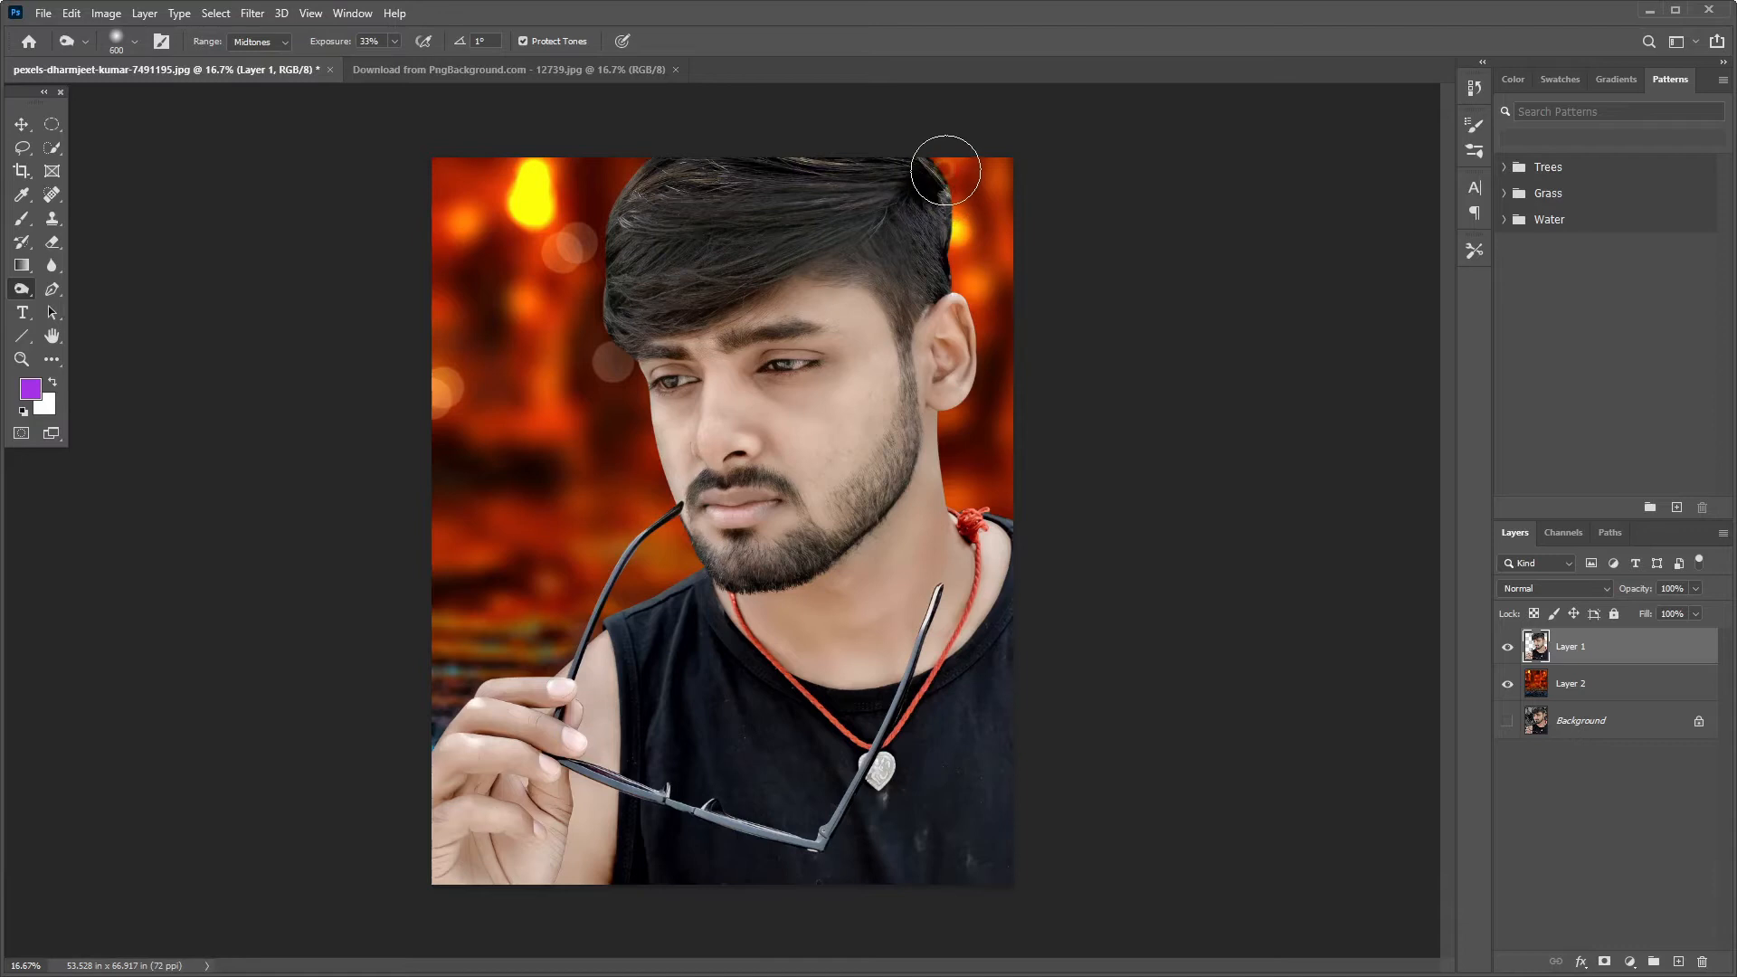
left_click_drag(947, 192, 928, 210)
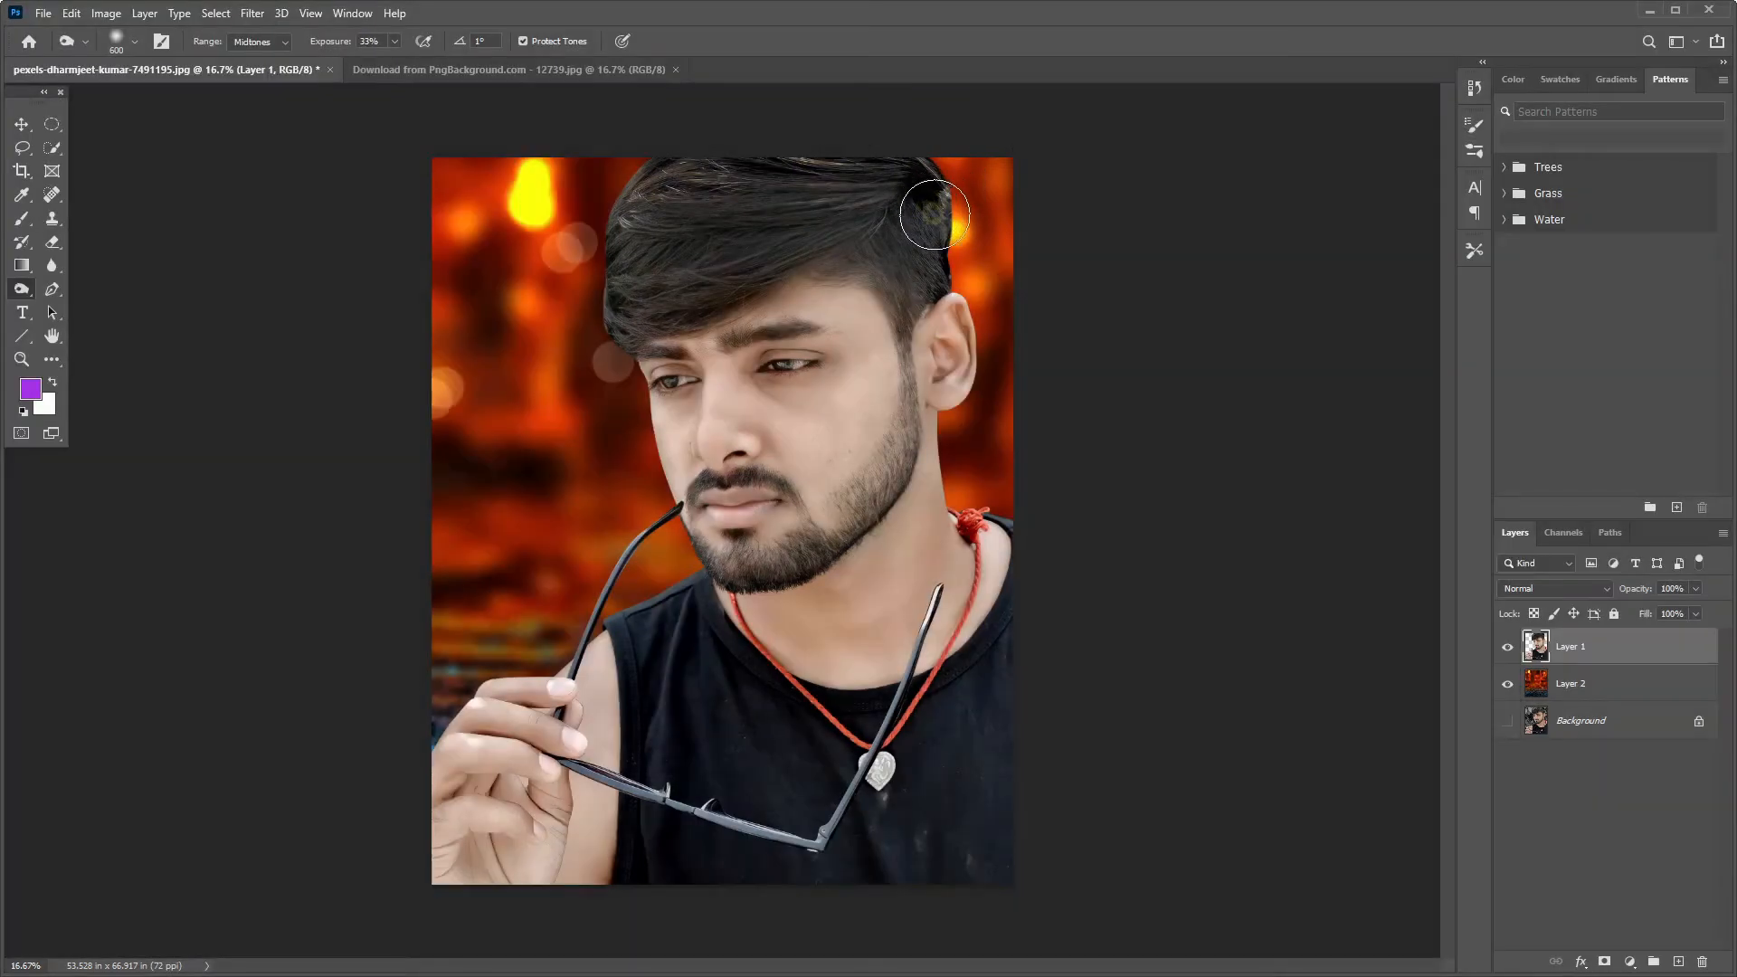
key("v")
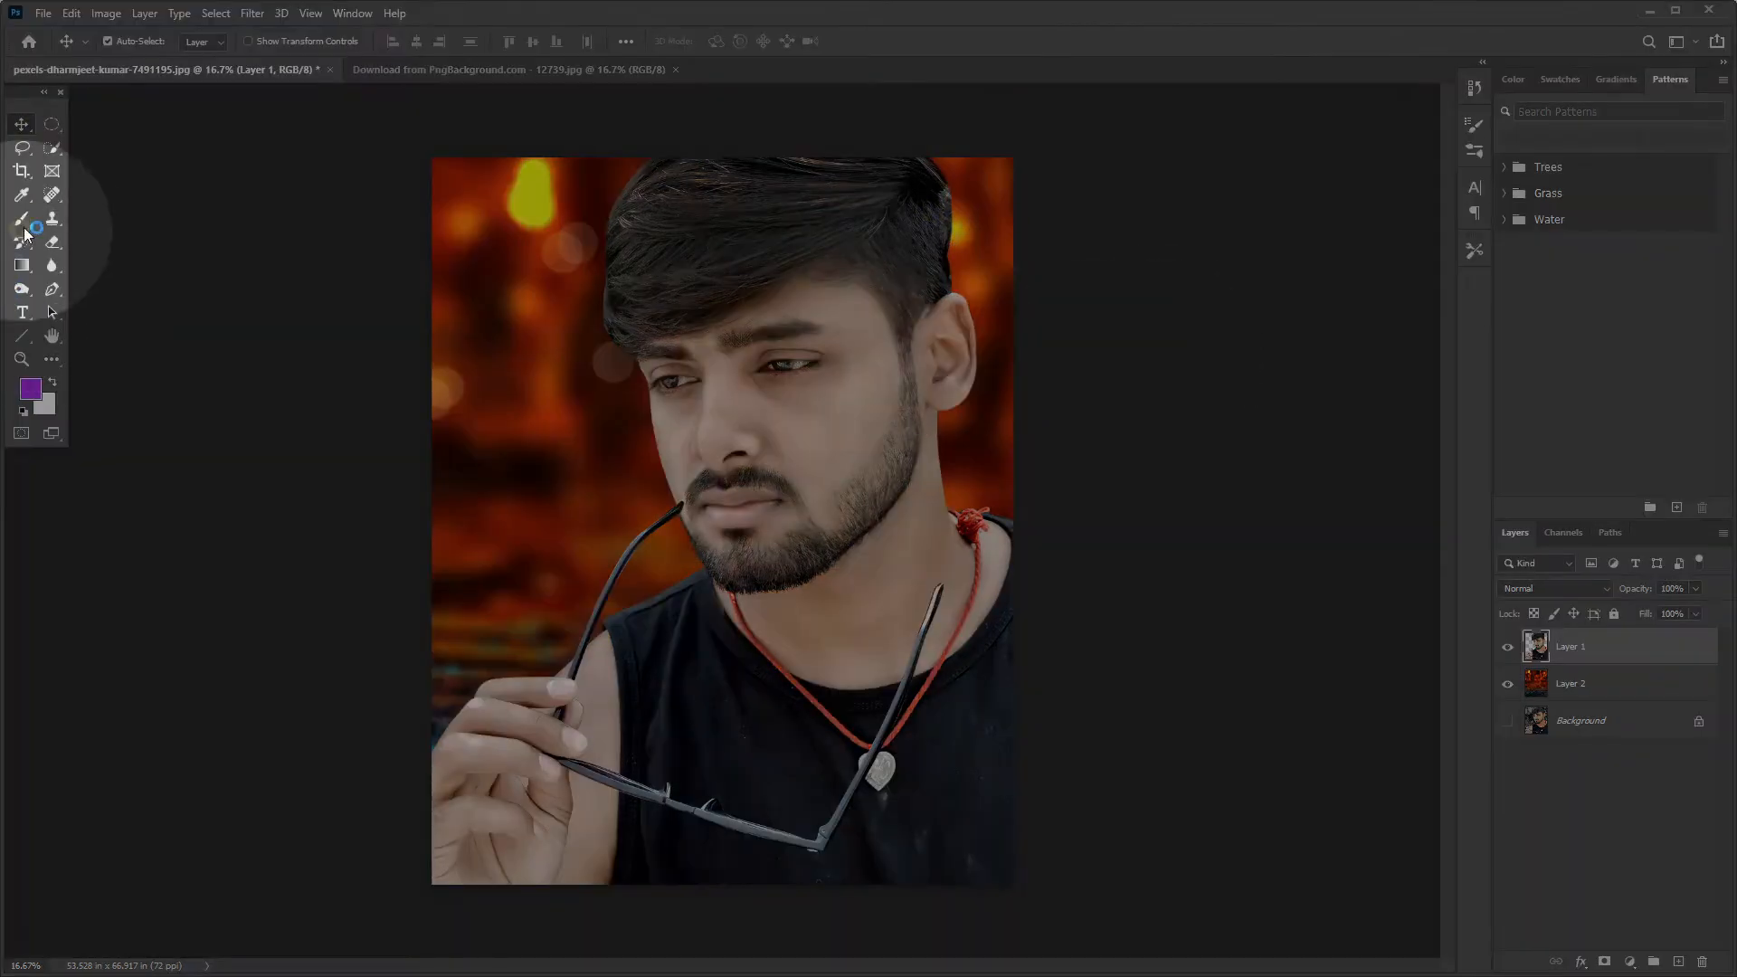
Smooth the forehead skin above the eyebrow with the Mixer Brush, reducing the brush to 125 px.
left_click(21, 219)
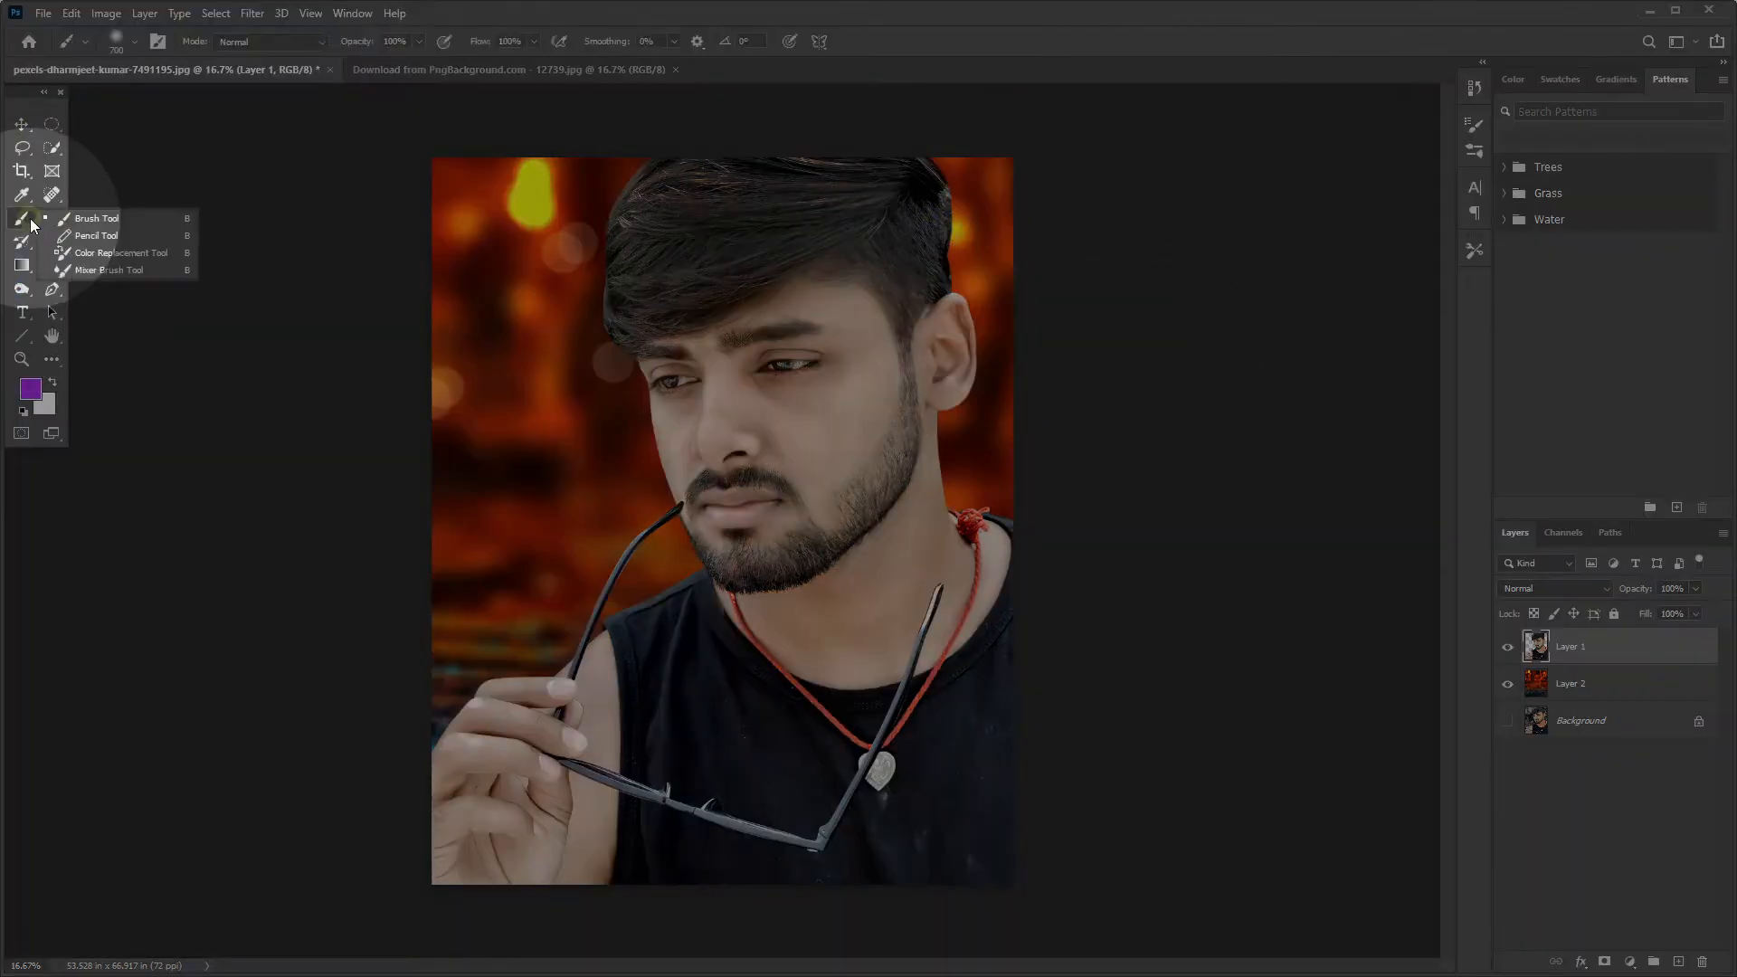
left_click(119, 269)
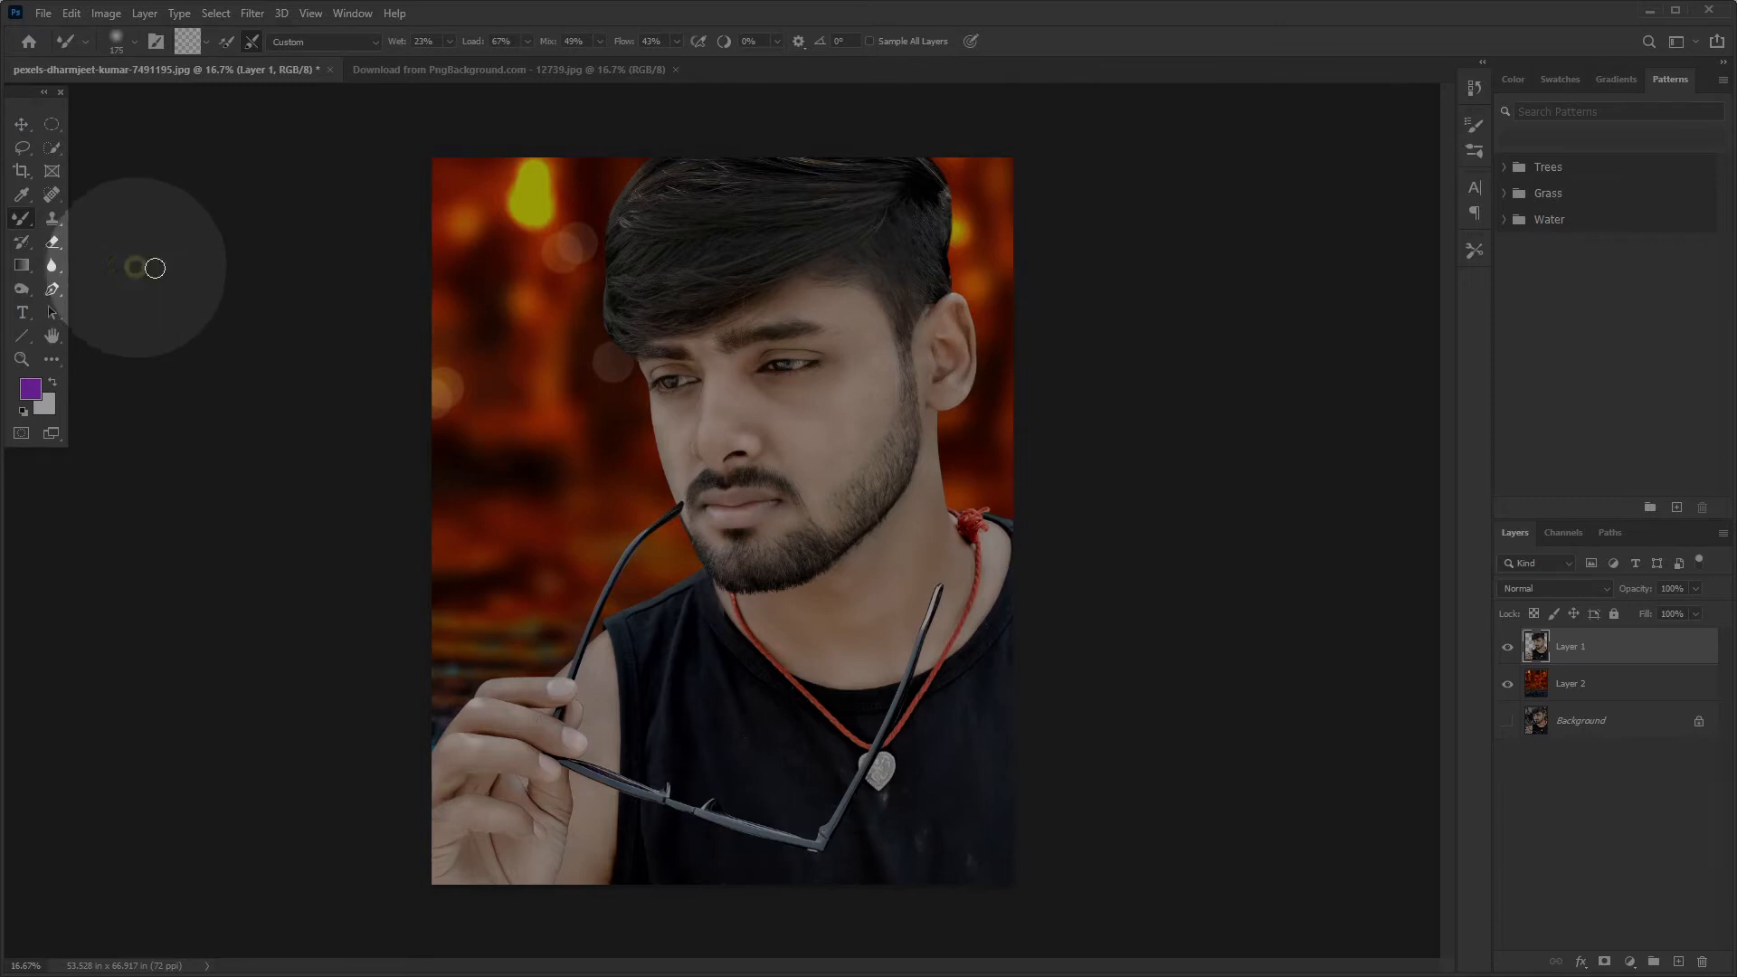
key("ctrl+=")
key("ctrl+=")
key("ctrl+=")
key("ctrl+=")
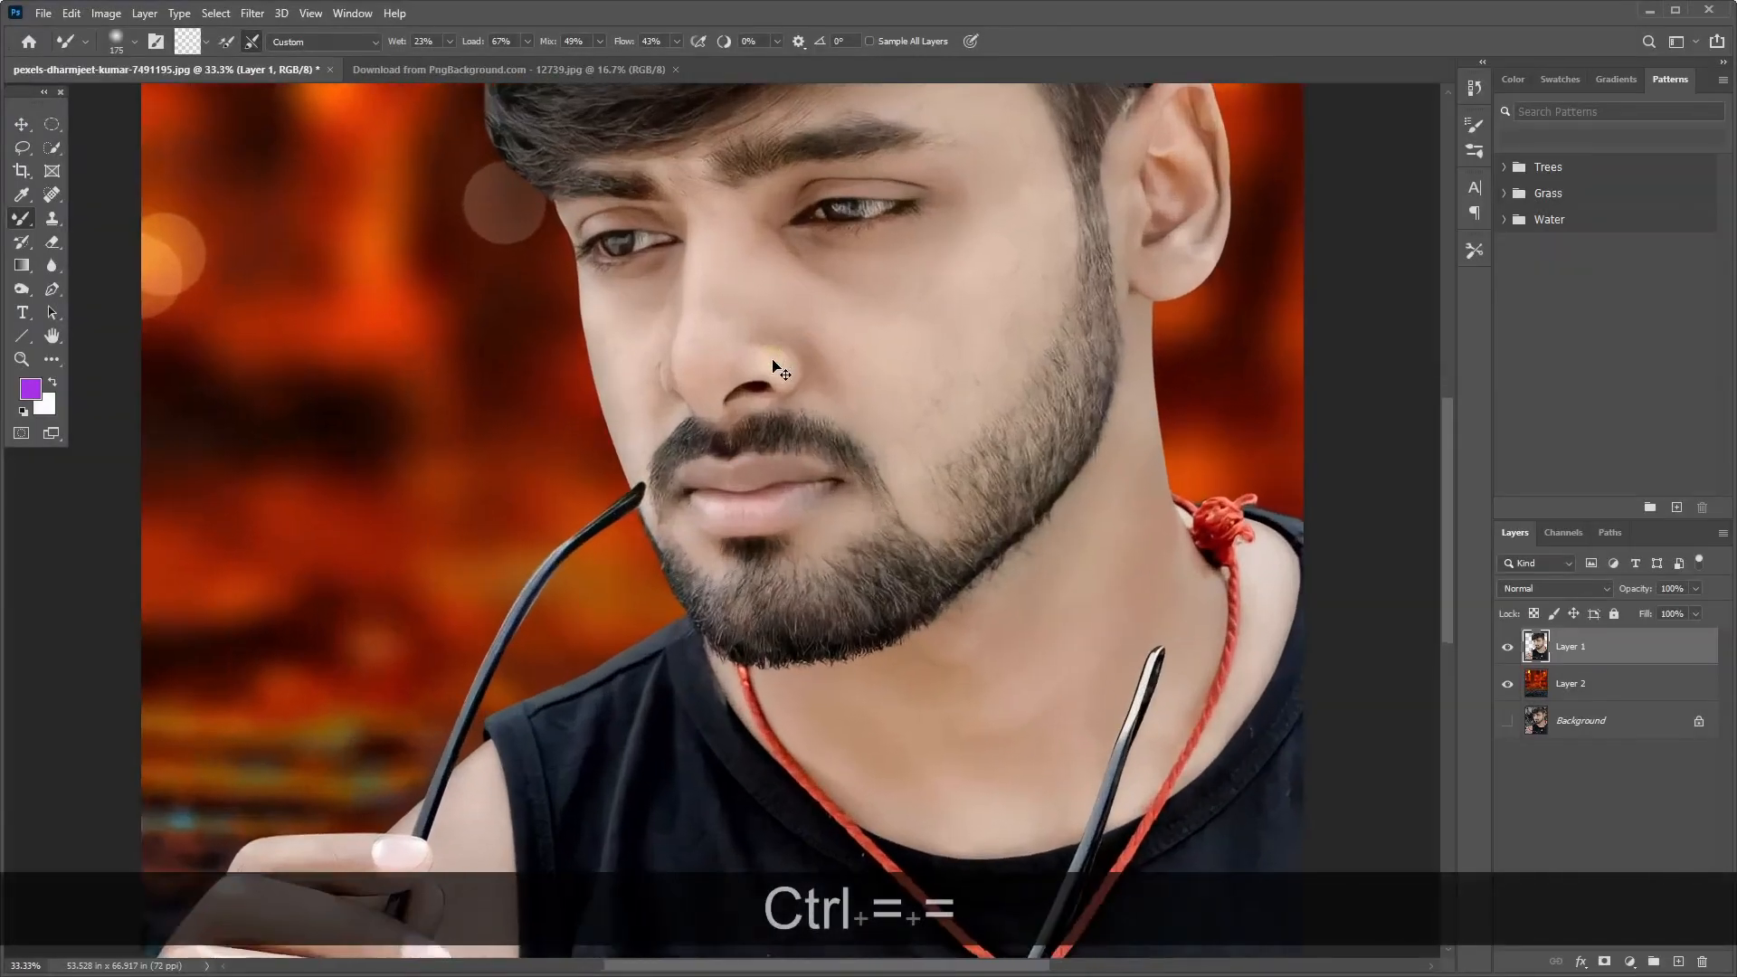
key("space")
left_click_drag(780, 378, 781, 639)
key("space")
left_click_drag(997, 282, 801, 468)
key("ctrl+=")
key("ctrl+=")
key("space")
left_click_drag(718, 241, 717, 438)
key("bracketleft")
key("bracketleft")
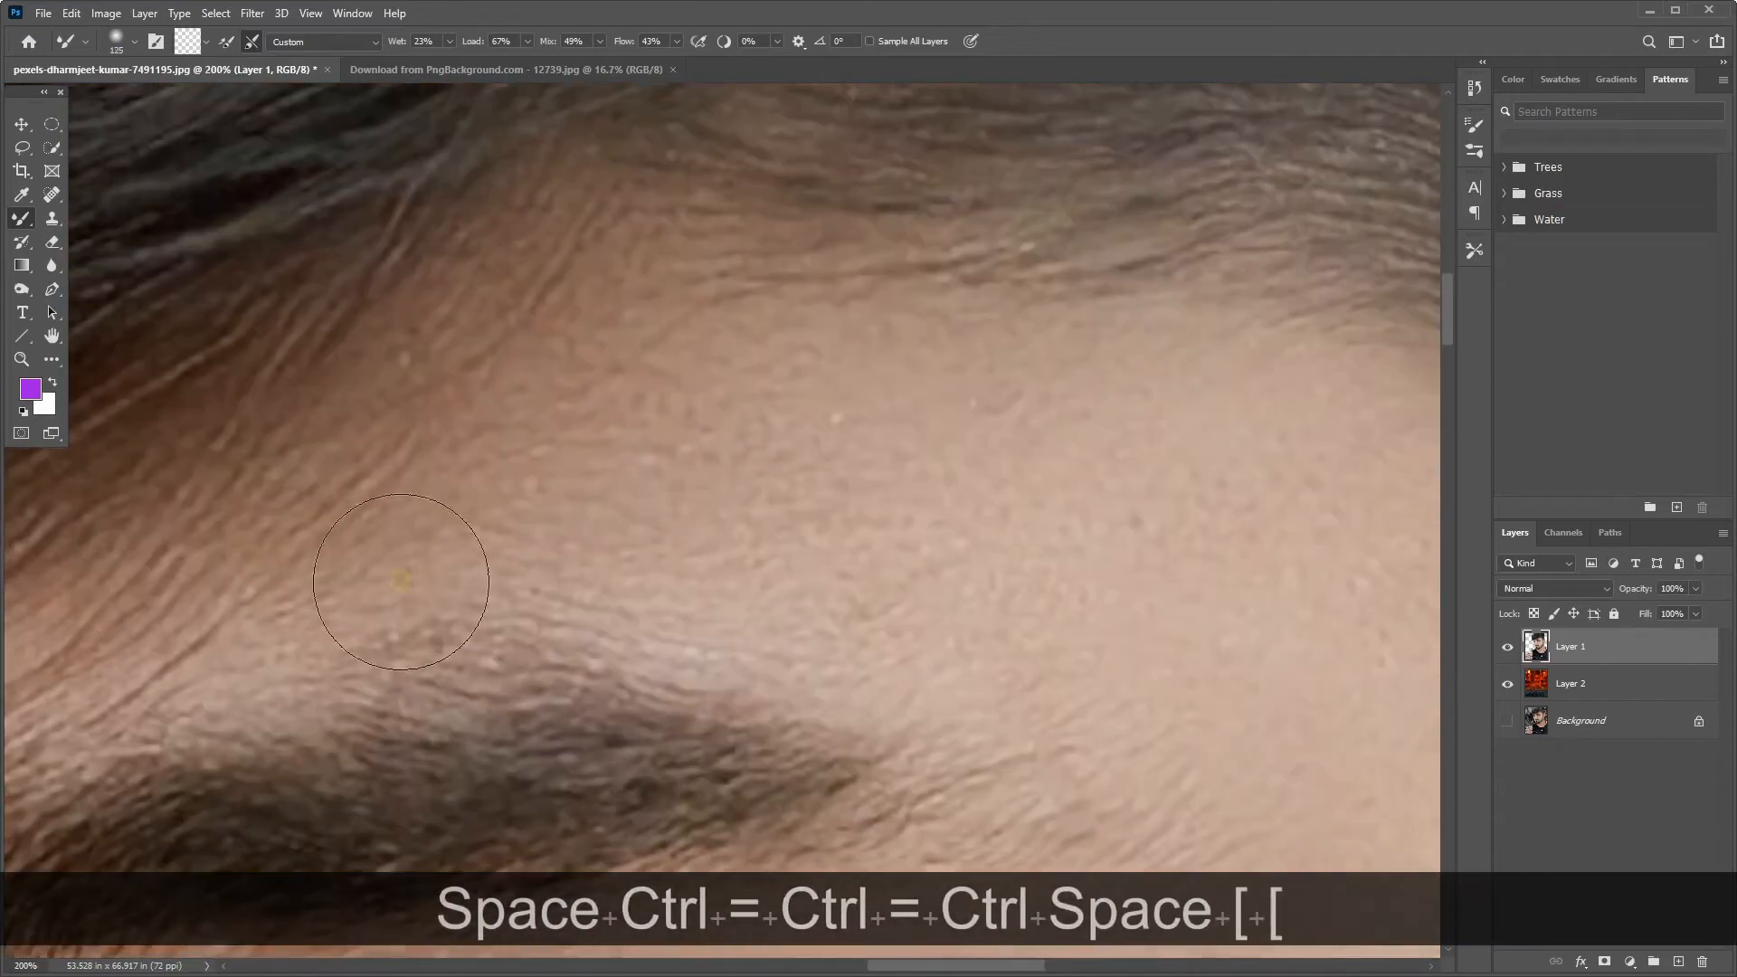
mouse_move(550, 560)
left_mouse_down()
mouse_move(713, 453)
mouse_move(979, 373)
left_mouse_up()
Smooth the cheek between the eye, the nose and the beard with a Mixer Brush of 100 to 125 px.
key("ctrl+minus")
key("space")
mouse_move(1148, 682)
left_mouse_down()
mouse_move(838, 380)
mouse_move(806, 775)
left_mouse_up()
key("bracketright")
key("space")
key("bracketleft")
key("bracketleft")
mouse_move(939, 749)
left_mouse_down()
mouse_move(988, 443)
mouse_move(936, 592)
left_mouse_up()
key("space")
left_click_drag(868, 688, 978, 520)
left_click_drag(978, 519, 799, 701)
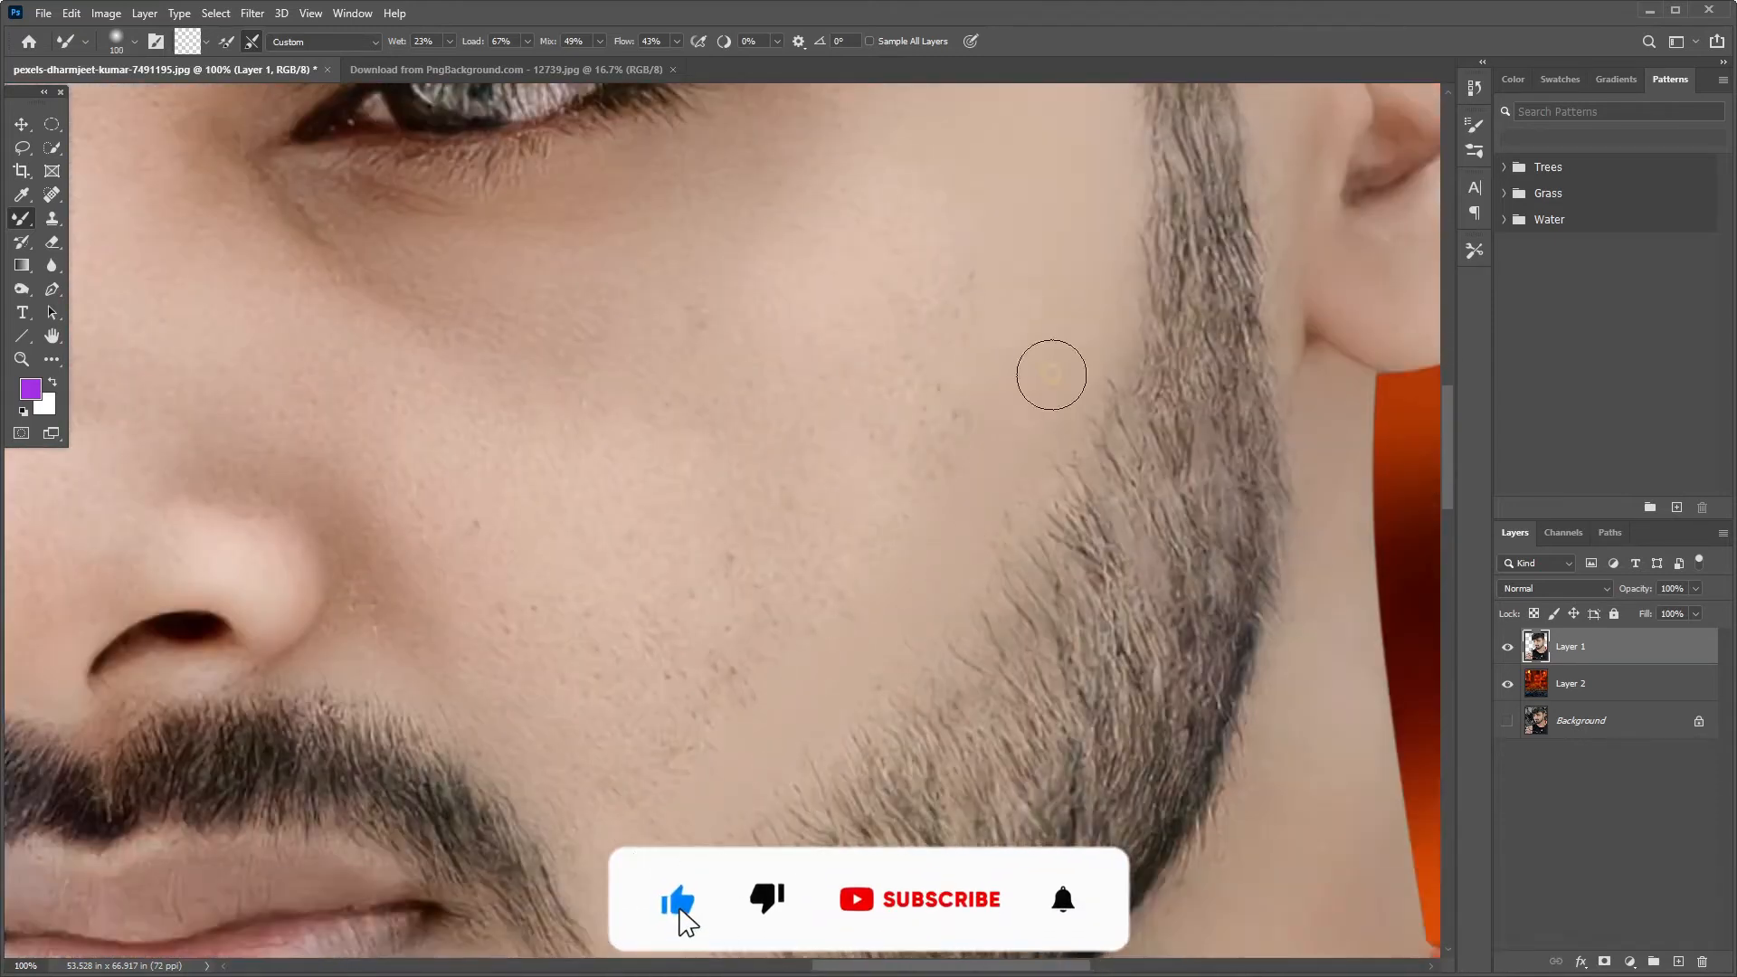
key("space")
mouse_move(564, 469)
left_mouse_down()
mouse_move(845, 570)
mouse_move(636, 477)
left_mouse_up()
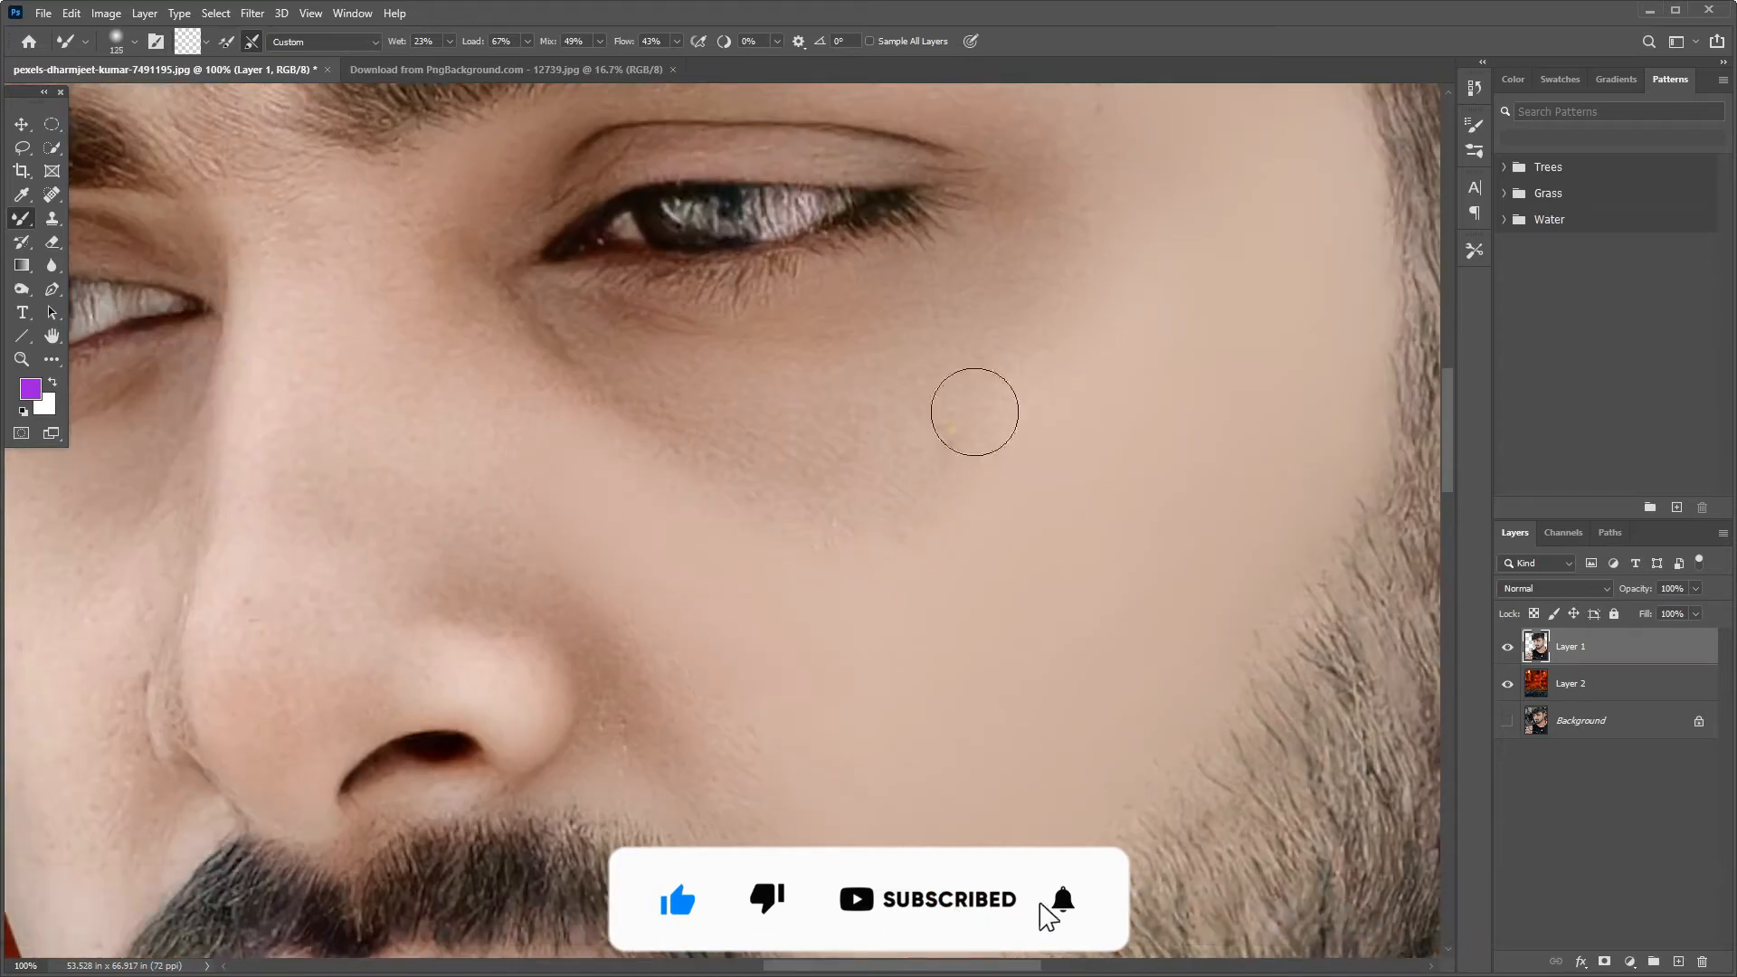
Blend the skin under the near eye below the lashes, reducing the Mixer Brush to 70 px.
key("ctrl+plus")
key("space")
left_click_drag(868, 380, 597, 690)
key("bracketleft")
key("bracketleft")
left_click_drag(712, 747, 497, 537)
key("bracketleft")
key("bracketleft")
left_click_drag(108, 457, 365, 461)
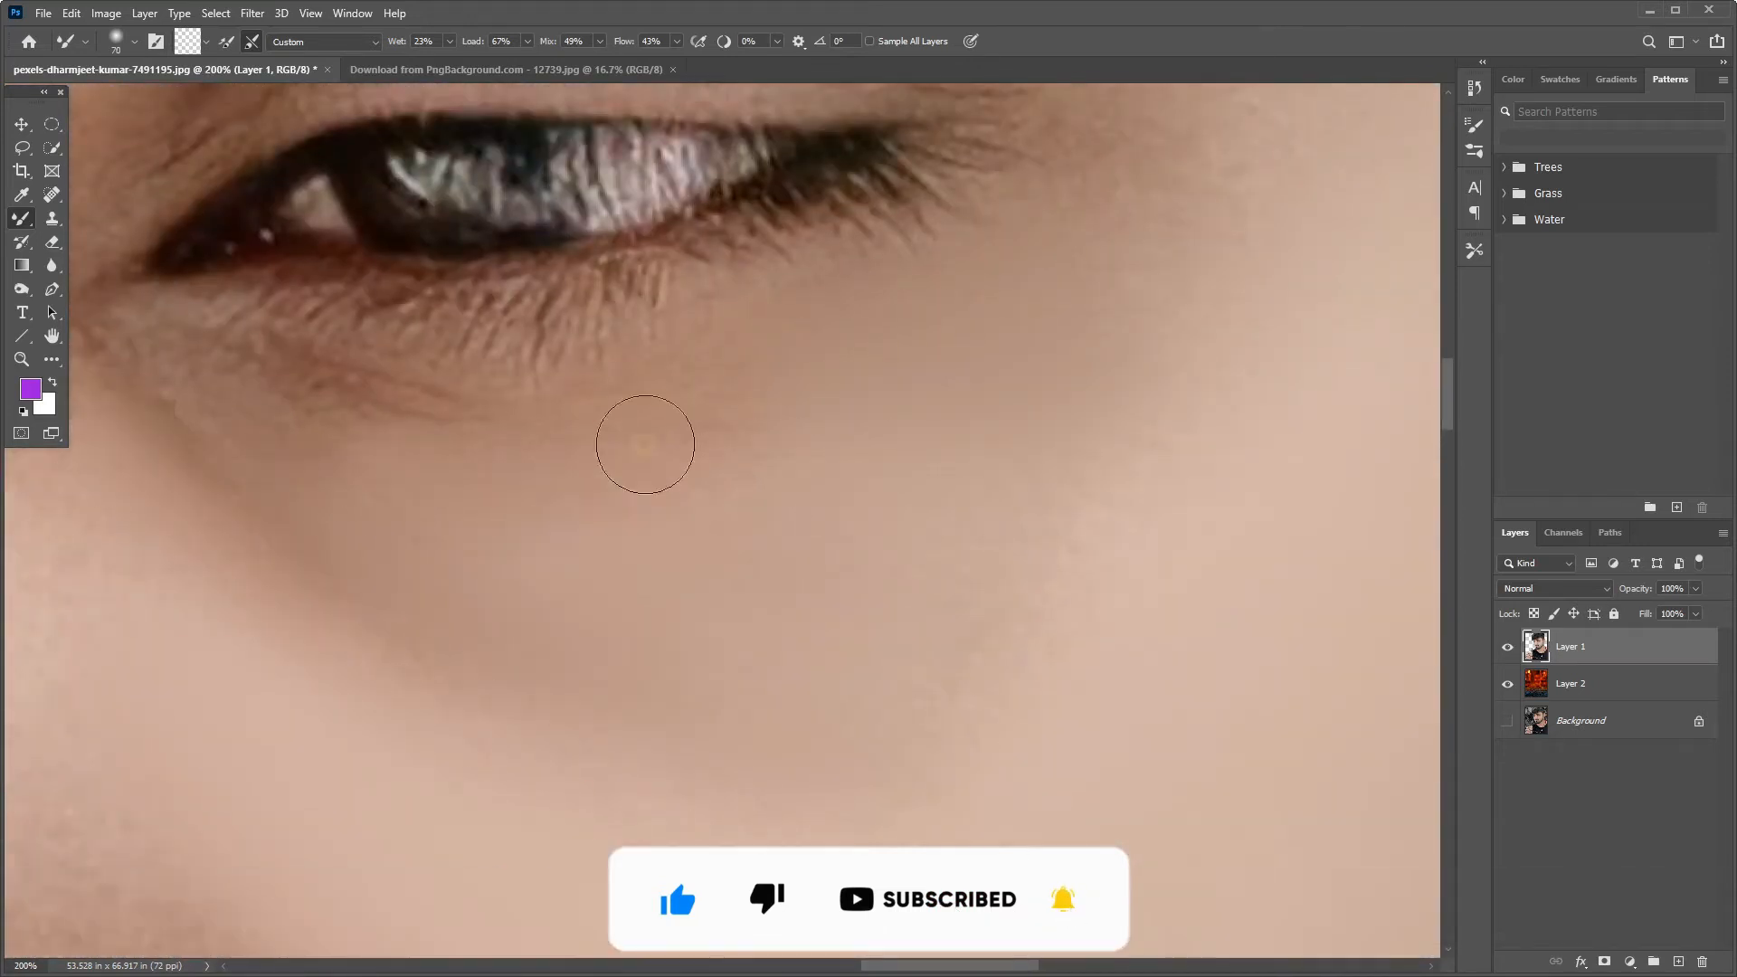
Smooth the temple and the skin around the near eyebrow and upper eyelid, adjusting the Mixer Brush size as needed.
key("ctrl+minus")
key("bracketright")
key("bracketright")
key("bracketright")
key("bracketright")
key("ctrl+equal")
left_click_drag(1040, 272, 661, 750)
key("bracketleft")
key("ctrl+minus")
key("bracketright")
key("bracketleft")
key("bracketleft")
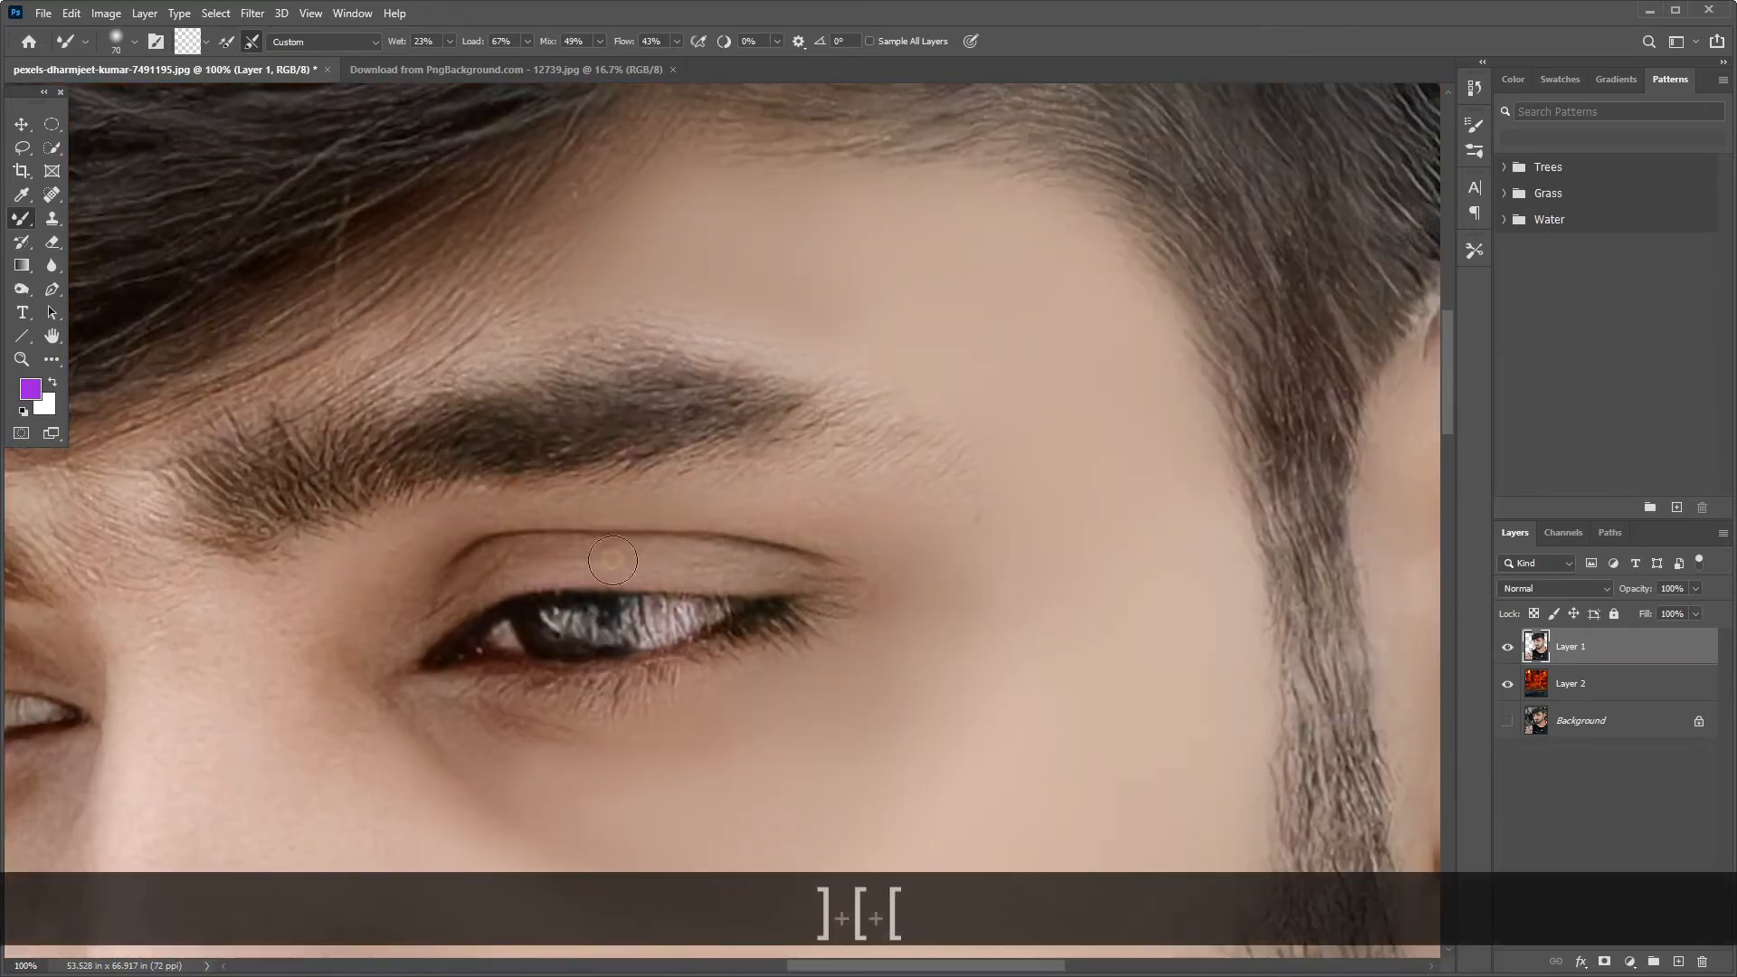
Smooth the bridge and side of the nose with the Mixer Brush, using a size of about 90 px.
key("space")
left_click_drag(256, 612, 469, 465)
key("space")
left_click_drag(485, 570, 597, 429)
key("bracketright")
key("bracketright")
key("bracketright")
key("bracketleft")
key("bracketleft")
key("bracketleft")
key("bracketleft")
key("bracketleft")
key("ctrl+plus")
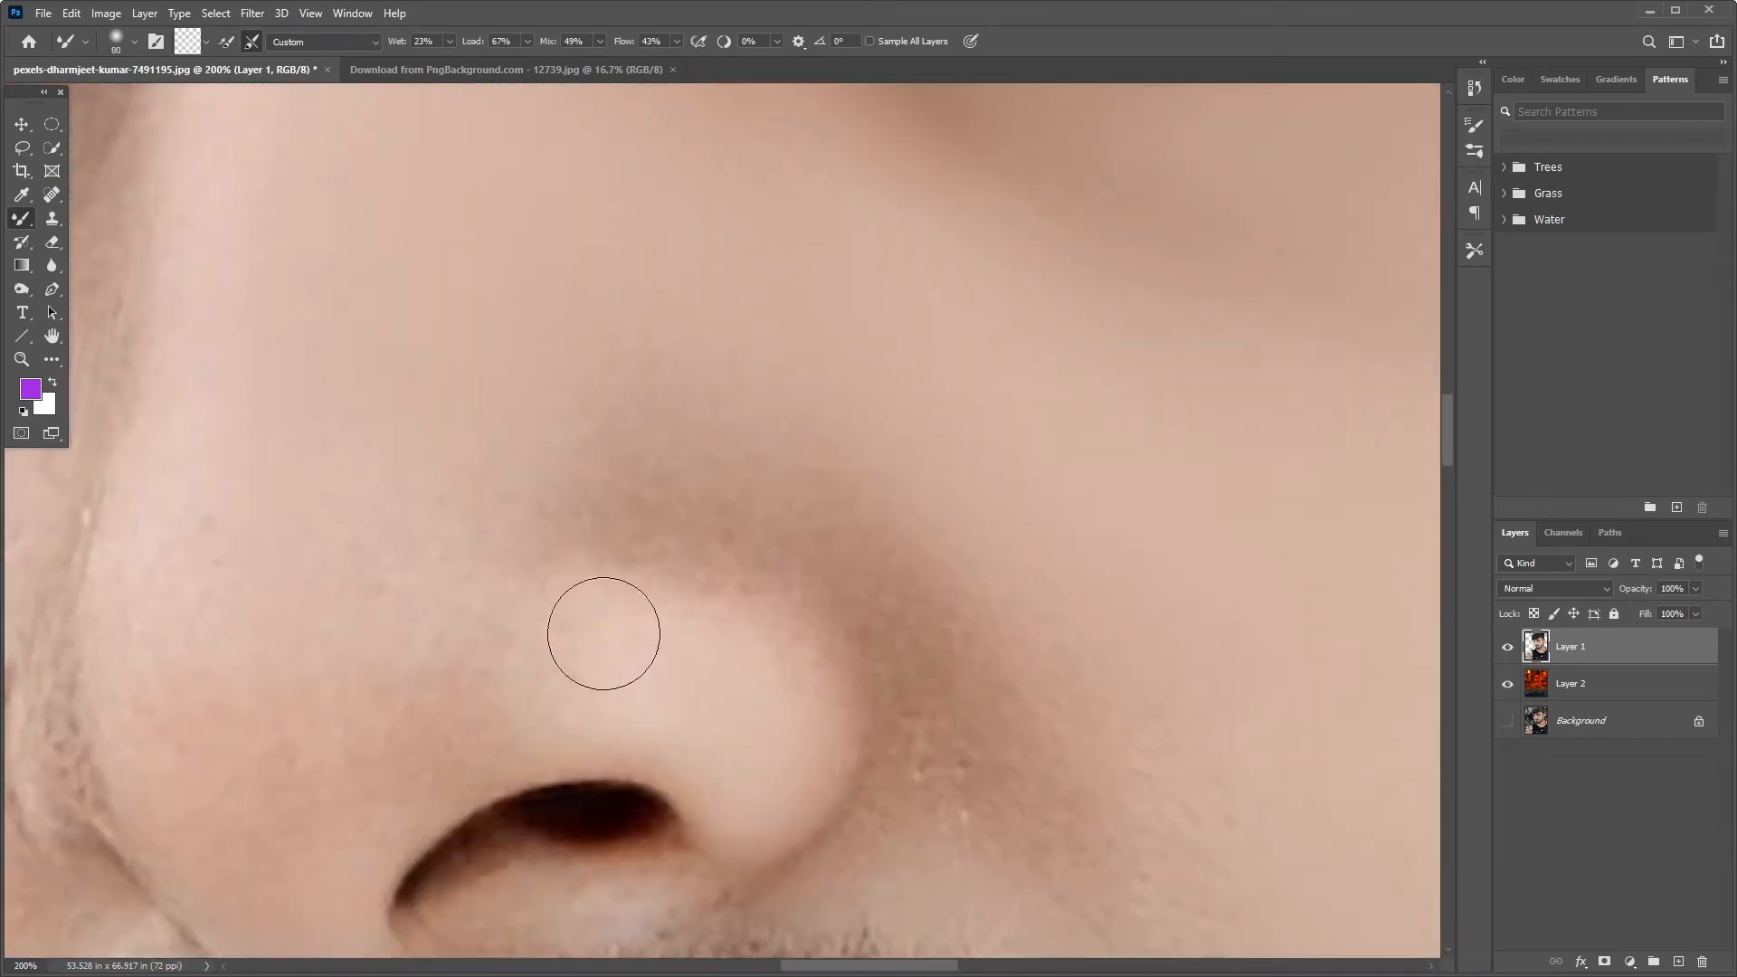
Blend the skin on the nose tip and around the nostril with a finer Mixer Brush.
left_click_drag(452, 714, 674, 498)
key("bracketright")
left_click_drag(405, 429, 515, 529)
key("space")
left_click_drag(968, 252, 608, 264)
key("bracketleft")
key("bracketleft")
key("bracketleft")
key("bracketright")
key("bracketright")
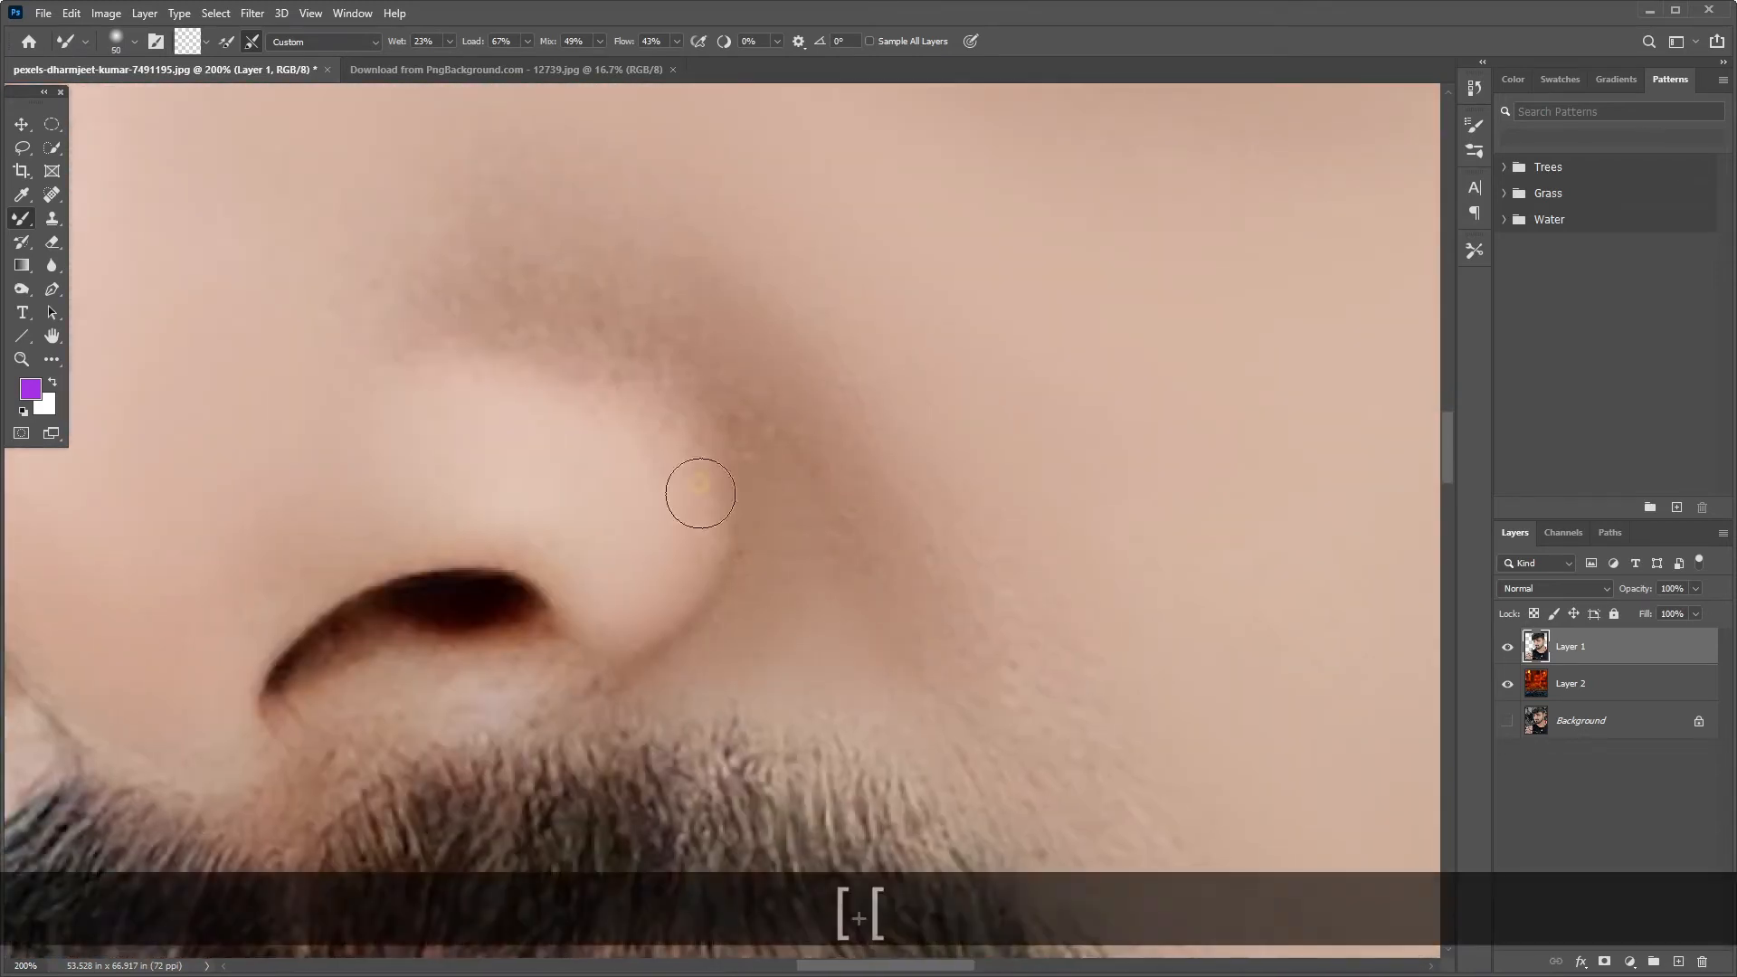
Smooth the shadow above the nostril and the crease running down to the moustache with the Mixer Brush.
key("bracketright")
key("bracketright")
key("bracketright")
left_click_drag(543, 361, 744, 582)
key("bracketleft")
left_click_drag(885, 542, 493, 202)
key("ctrl+minus")
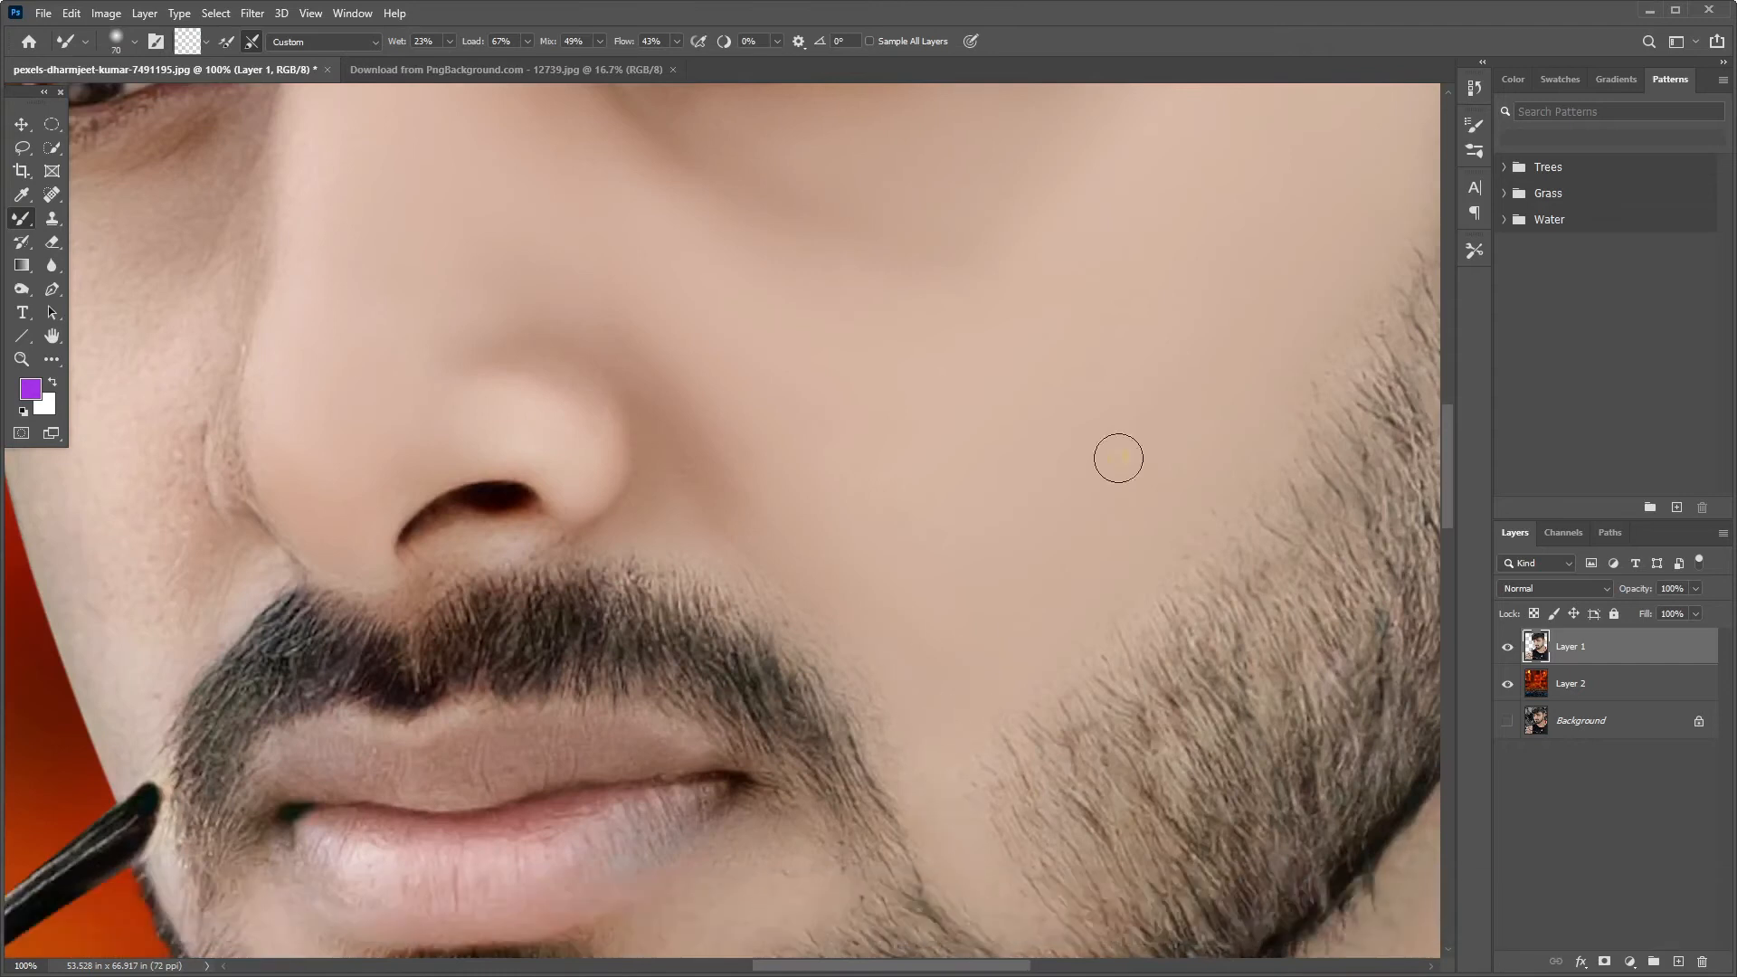
Smooth the far cheek between the nose and the face outline with a 90 px Mixer Brush.
key("ctrl+minus")
left_click_drag(709, 449, 945, 586)
key("ctrl+equal")
key("ctrl+equal")
left_click_drag(452, 452, 914, 537)
key("bracketright")
key("bracketright")
left_click_drag(512, 516, 708, 560)
key("ctrl+equal")
left_click_drag(542, 787, 552, 428)
key("bracketleft")
key("bracketleft")
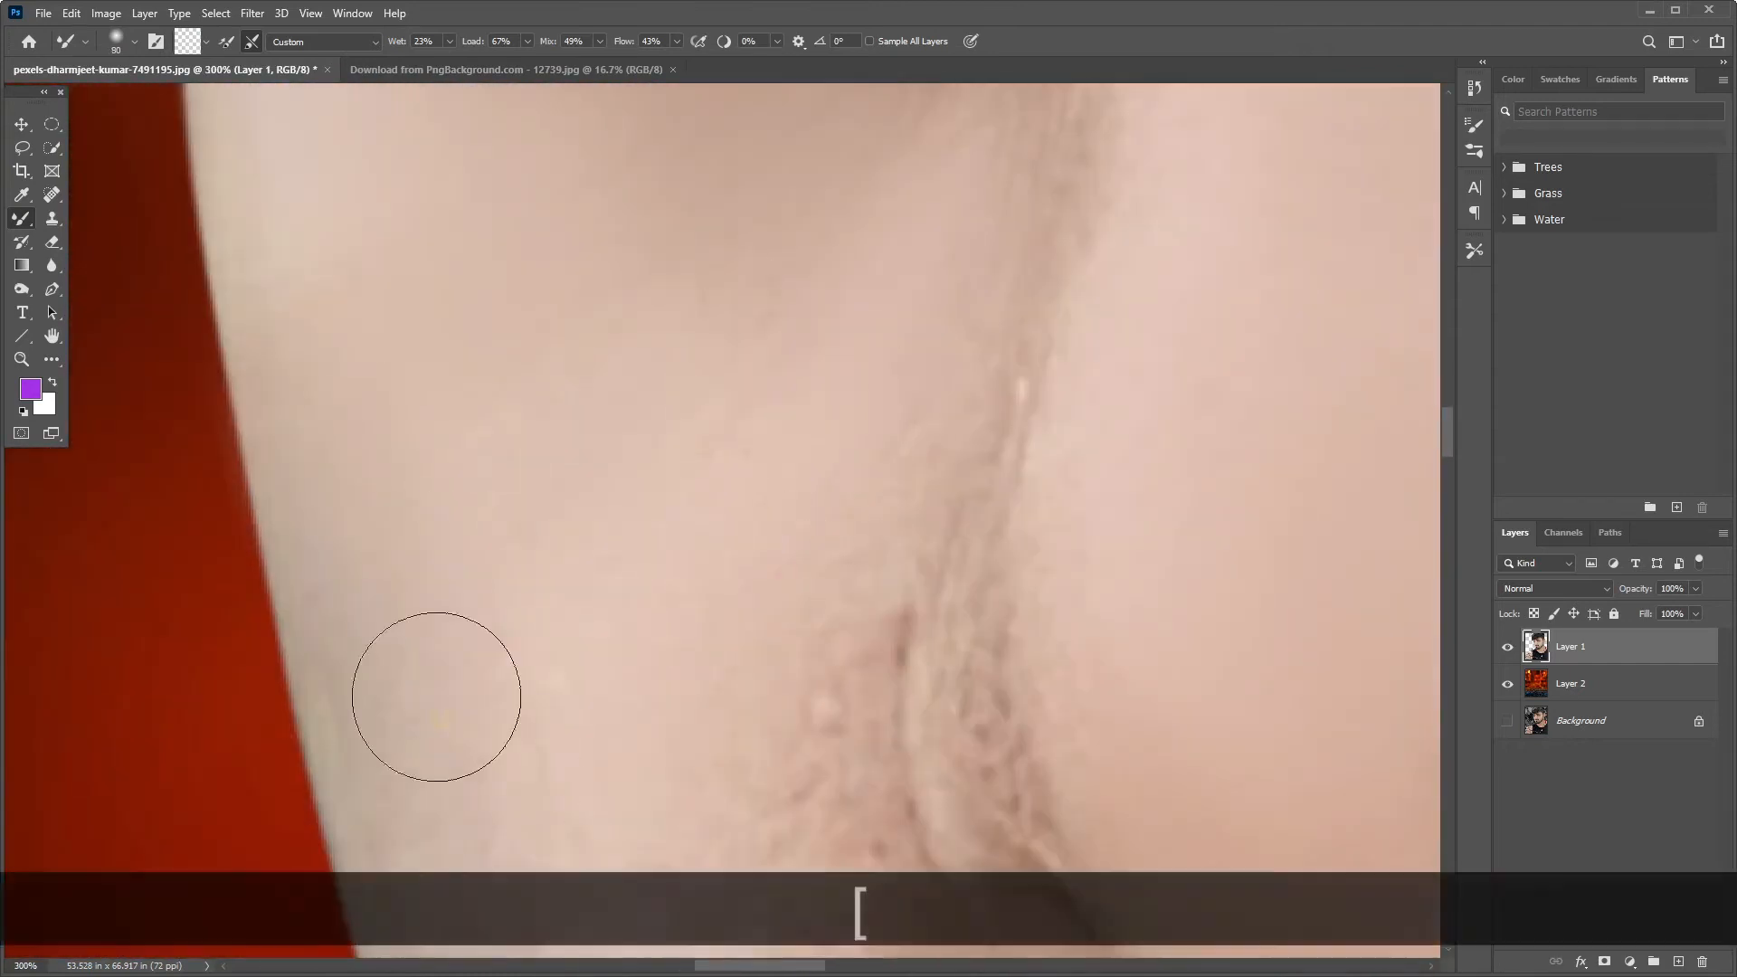
left_click_drag(416, 803, 445, 346)
Blend the rough skin beside the far edge of the nose and save the document as a PSD file.
key("bracketleft")
key("bracketleft")
key("bracketleft")
left_click_drag(774, 828, 670, 380)
left_click_drag(778, 226, 533, 670)
key("bracketleft")
key("bracketright")
mouse_move(579, 226)
left_mouse_down()
mouse_move(659, 724)
mouse_move(689, 447)
mouse_move(737, 660)
mouse_move(838, 570)
mouse_move(732, 395)
mouse_move(659, 505)
left_mouse_up()
key("bracketleft")
key("bracketleft")
key("bracketleft")
key("bracketright")
key("ctrl+s")
key("Return")
Smooth the remaining uneven skin on the face, enlarging the Mixer Brush for the broader areas.
key("bracketright")
key("bracketright")
key("bracketright")
left_click_drag(493, 591, 608, 495)
left_click_drag(1024, 667, 760, 356)
key("bracketright")
key("bracketright")
key("bracketright")
mouse_move(855, 529)
left_mouse_down()
mouse_move(815, 550)
mouse_move(709, 414)
mouse_move(566, 311)
mouse_move(857, 281)
left_mouse_up()
Refine the skin above the near eyebrow and at the inner eye corner with a 70 px Mixer Brush.
key("ctrl+minus")
key("ctrl+equal")
key("bracketleft")
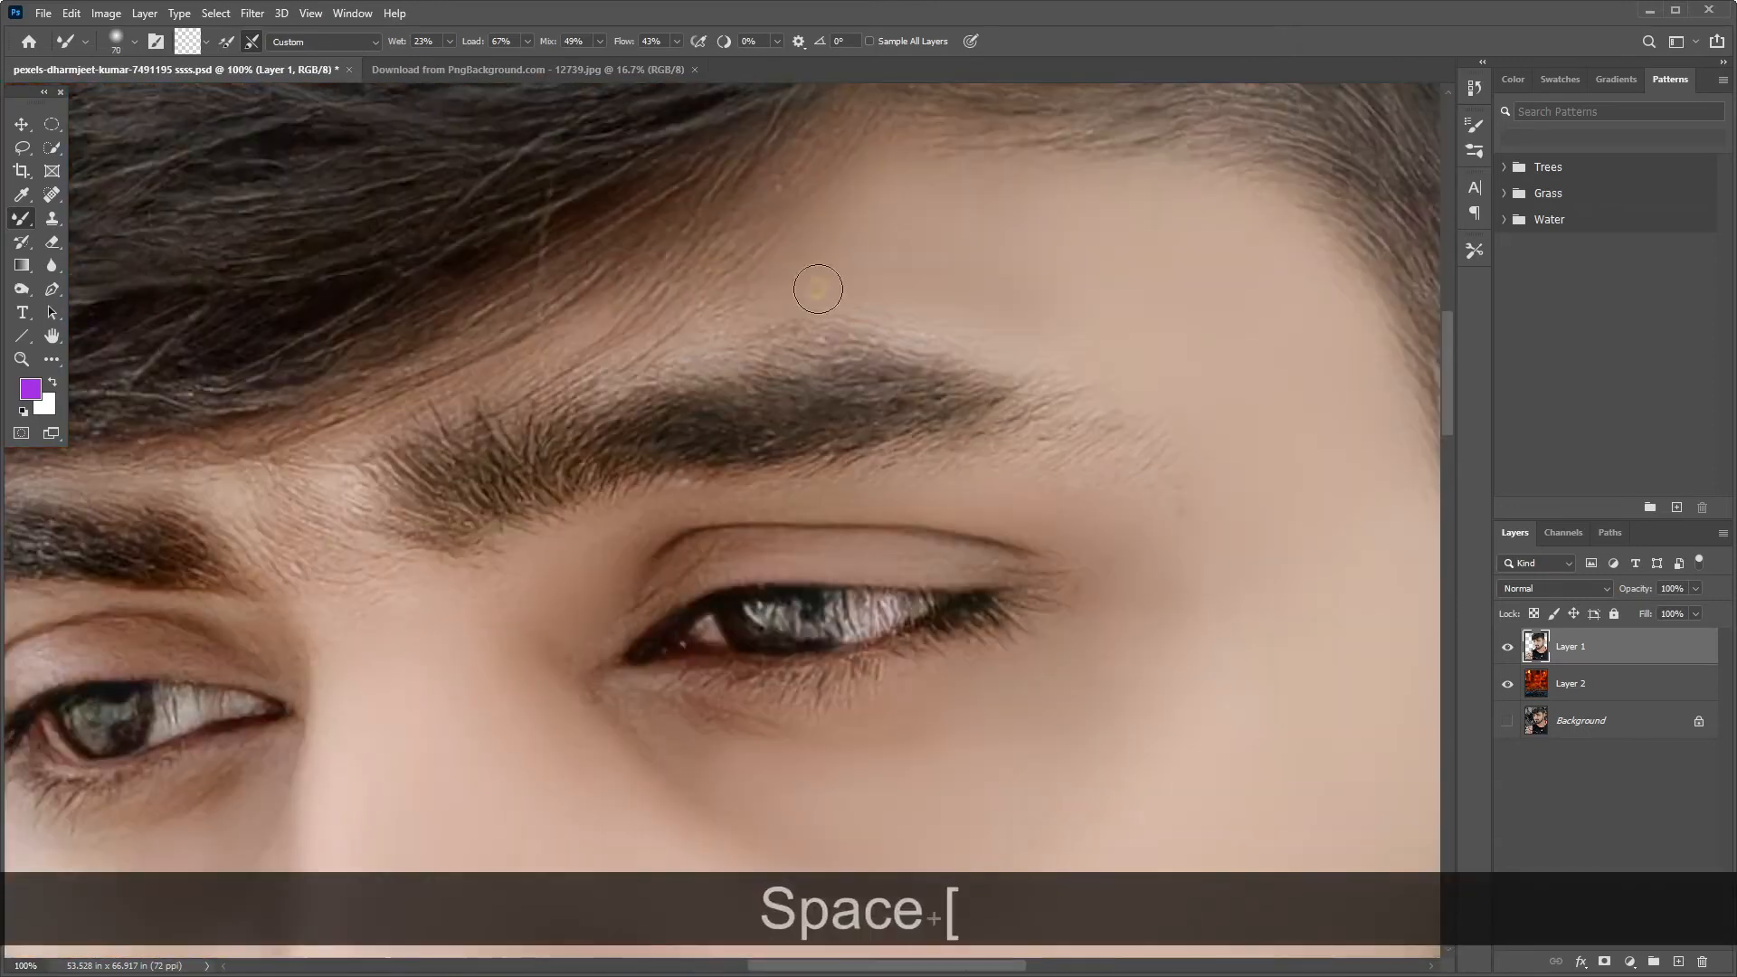
key("bracketright")
key("bracketleft")
key("bracketleft")
left_click_drag(981, 320, 1117, 271)
key("bracketright")
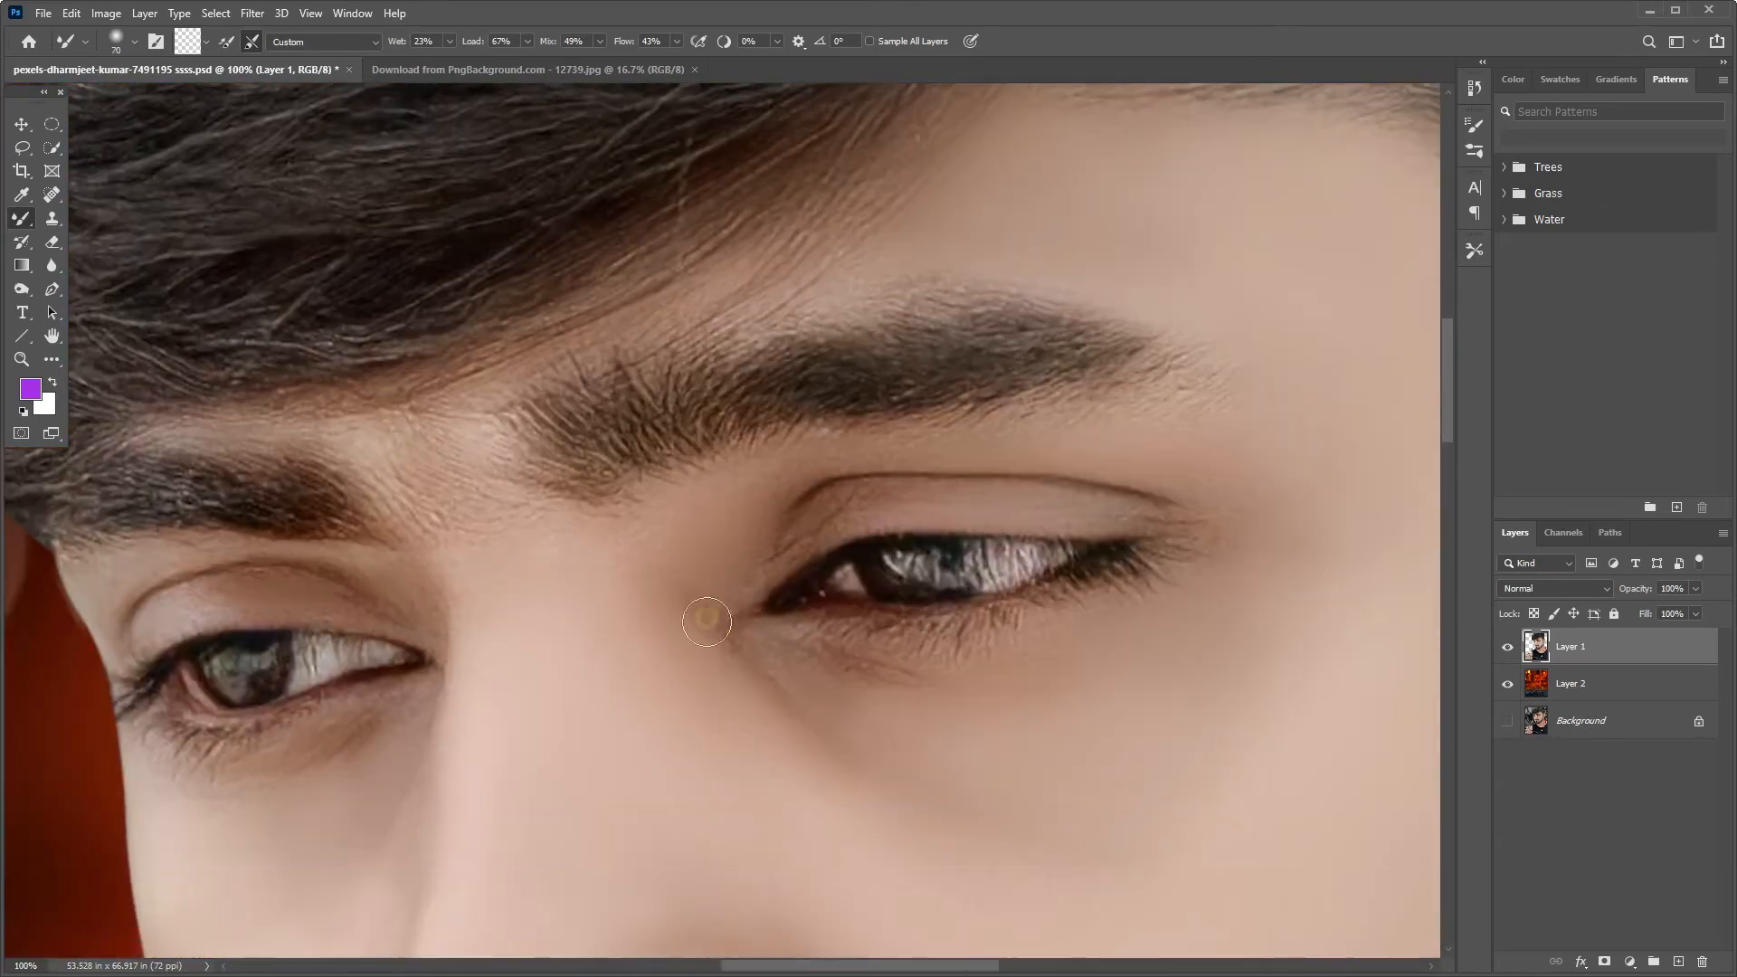
Smooth the skin of the ear with a 90 px Mixer Brush.
key("ctrl+minus")
key("ctrl+minus")
key("ctrl+minus")
left_click_drag(1063, 598, 738, 590)
key("ctrl+equal")
key("ctrl+equal")
key("bracketright")
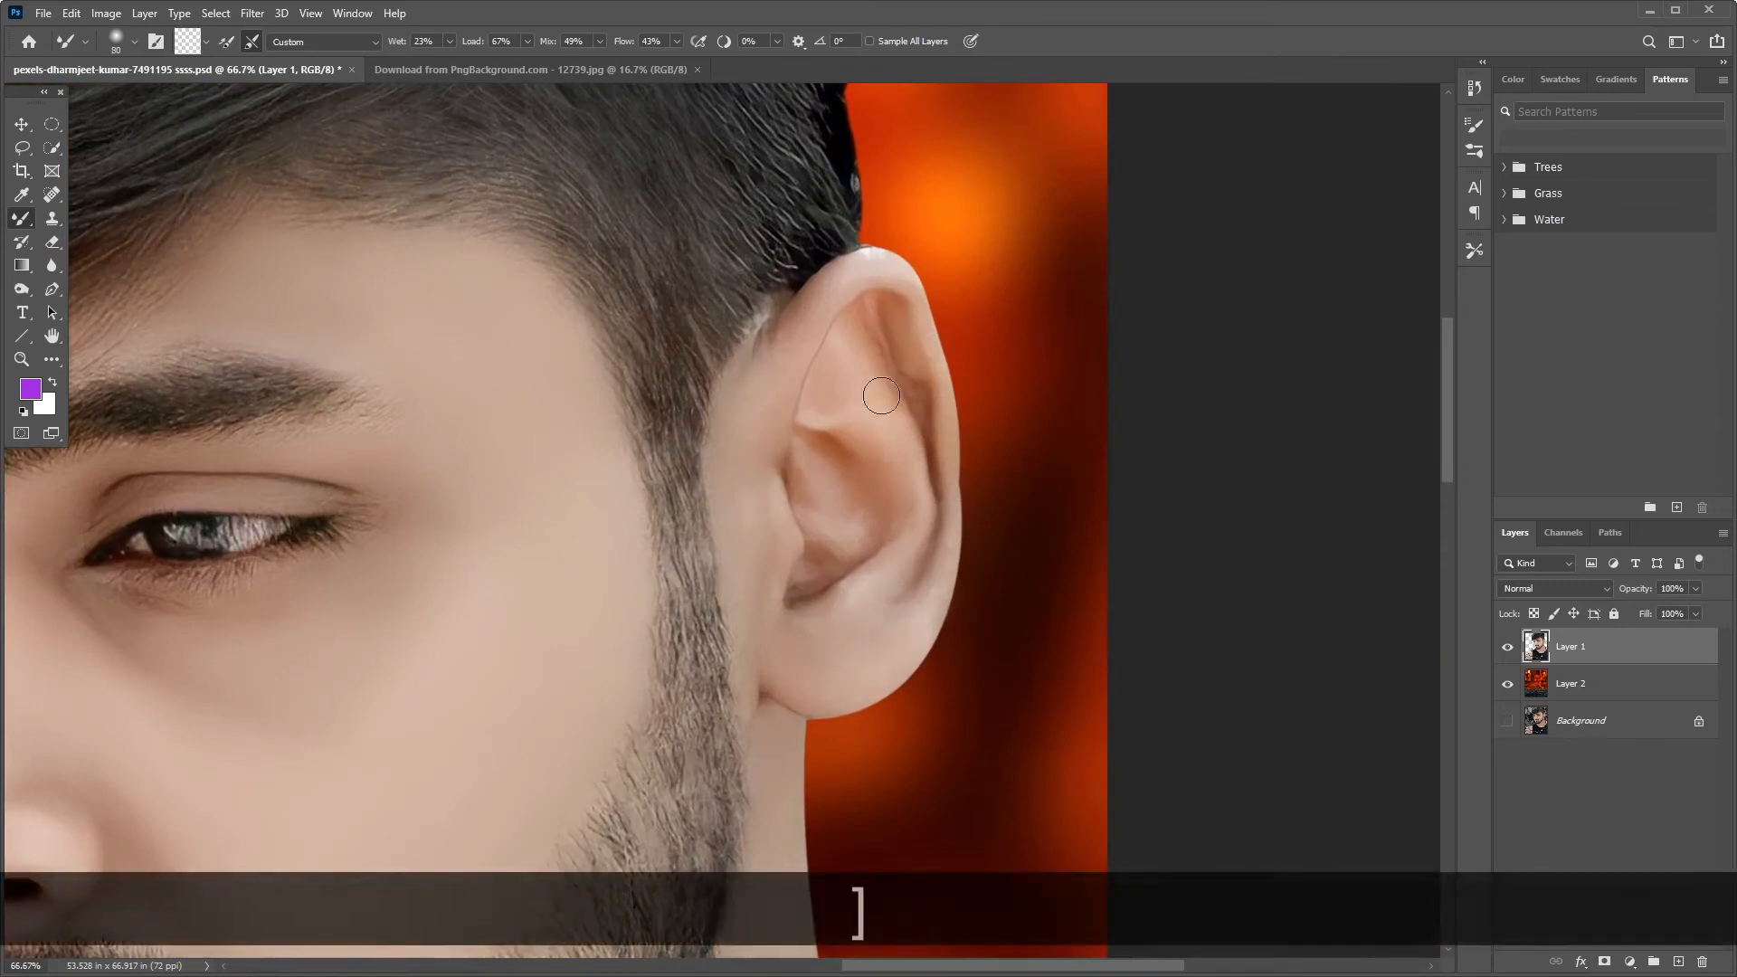
Smooth the skin on the side of the neck below the jaw with a Mixer Brush of about 250 px.
scroll(872, 360, "down", 6)
key("ctrl+minus")
key("bracketright")
key("bracketright")
key("bracketright")
key("bracketright")
key("bracketright")
key("bracketright")
key("bracketright")
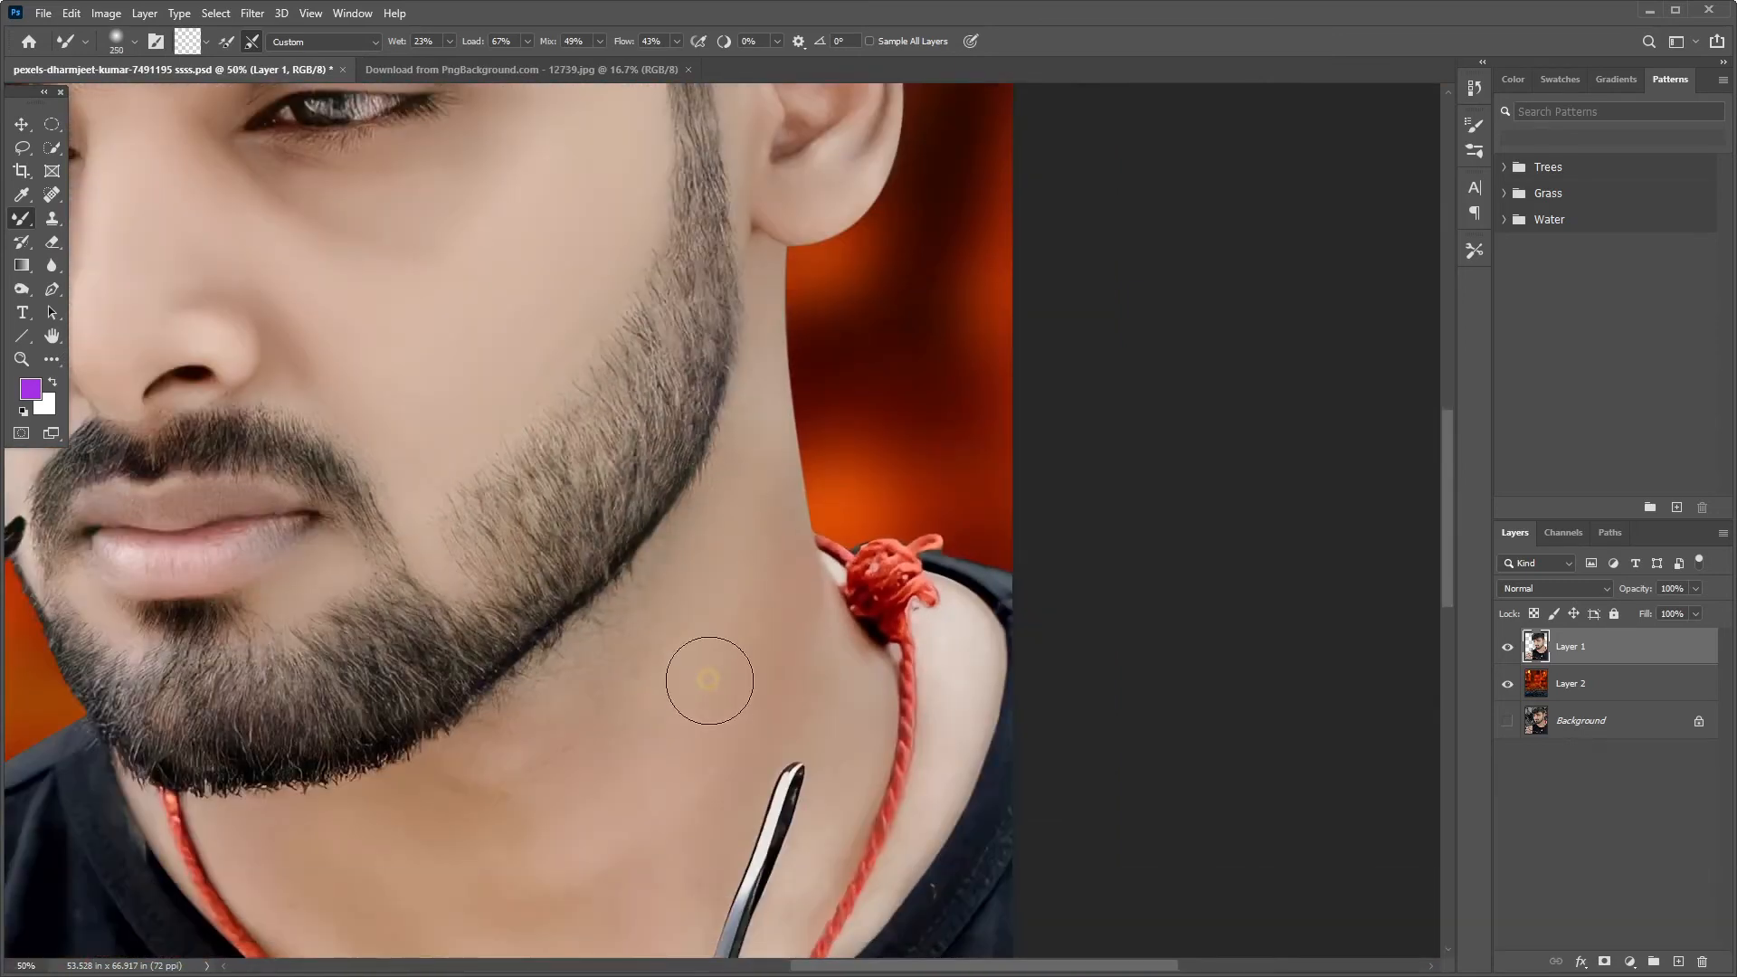
left_click_drag(706, 652, 923, 440)
key("bracketright")
key("bracketright")
key("ctrl+equal")
left_click_drag(744, 736, 797, 656)
Blend the lower neck between the beard, red cord and collar, varying the Mixer Brush size to suit each area.
key("bracketleft")
key("bracketleft")
key("bracketleft")
key("bracketleft")
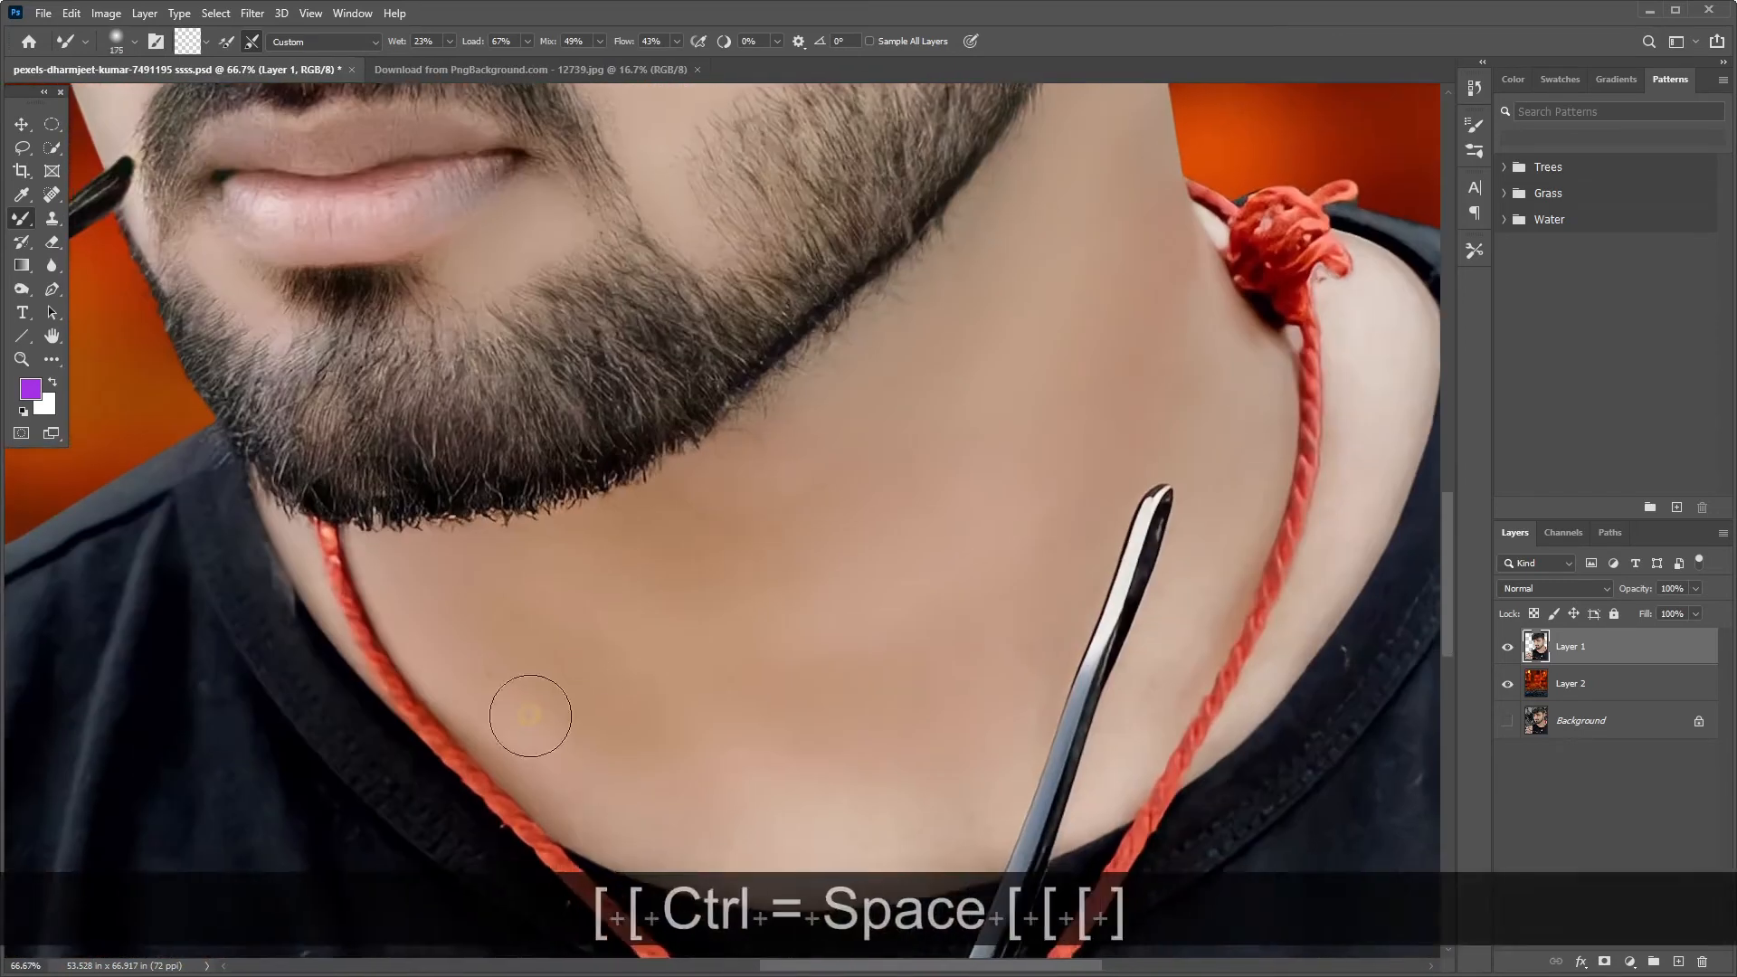
key("bracketright")
key("bracketright")
key("bracketright")
key("bracketleft")
key("bracketleft")
key("bracketleft")
key("bracketleft")
key("bracketleft")
key("bracketleft")
key("bracketright")
key("bracketright")
key("bracketright")
key("bracketright")
key("bracketright")
key("bracketright")
key("bracketleft")
key("bracketleft")
key("bracketleft")
key("bracketleft")
key("ctrl+minus")
key("ctrl+minus")
key("ctrl+minus")
key("bracketright")
key("bracketright")
key("bracketright")
key("bracketright")
key("ctrl+minus")
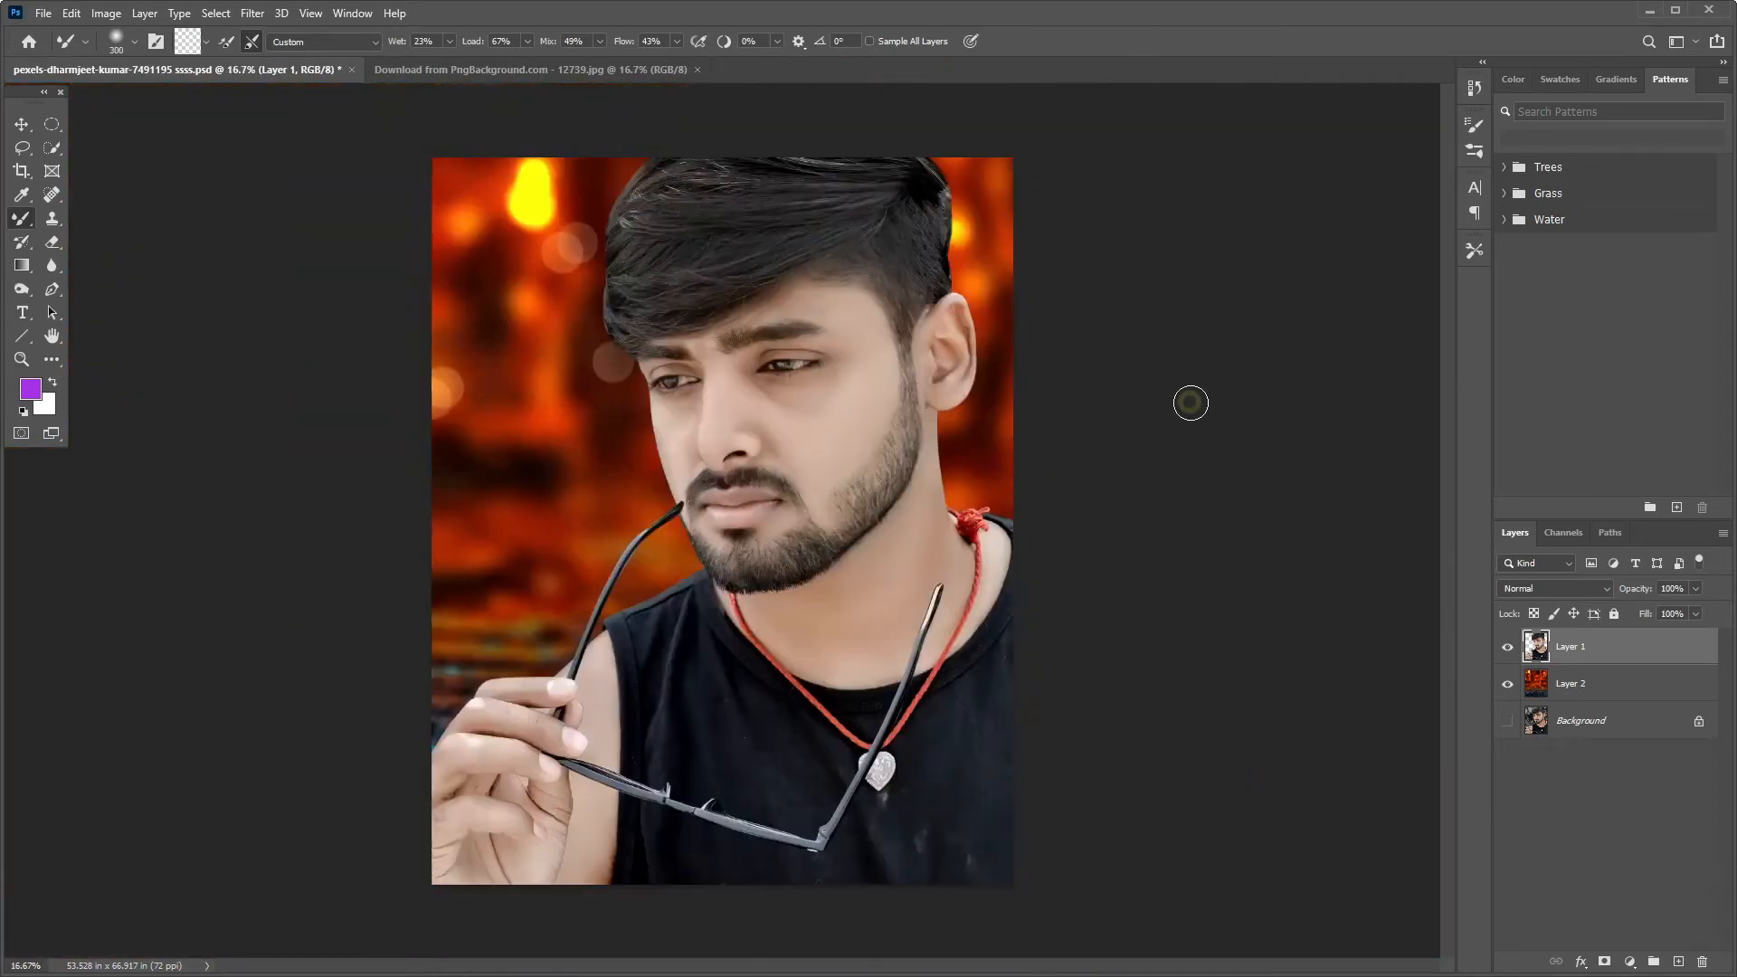
Add an empty layer above the man's cut-out and set the foreground colour to a bright, fully saturated red.
left_click(1678, 962)
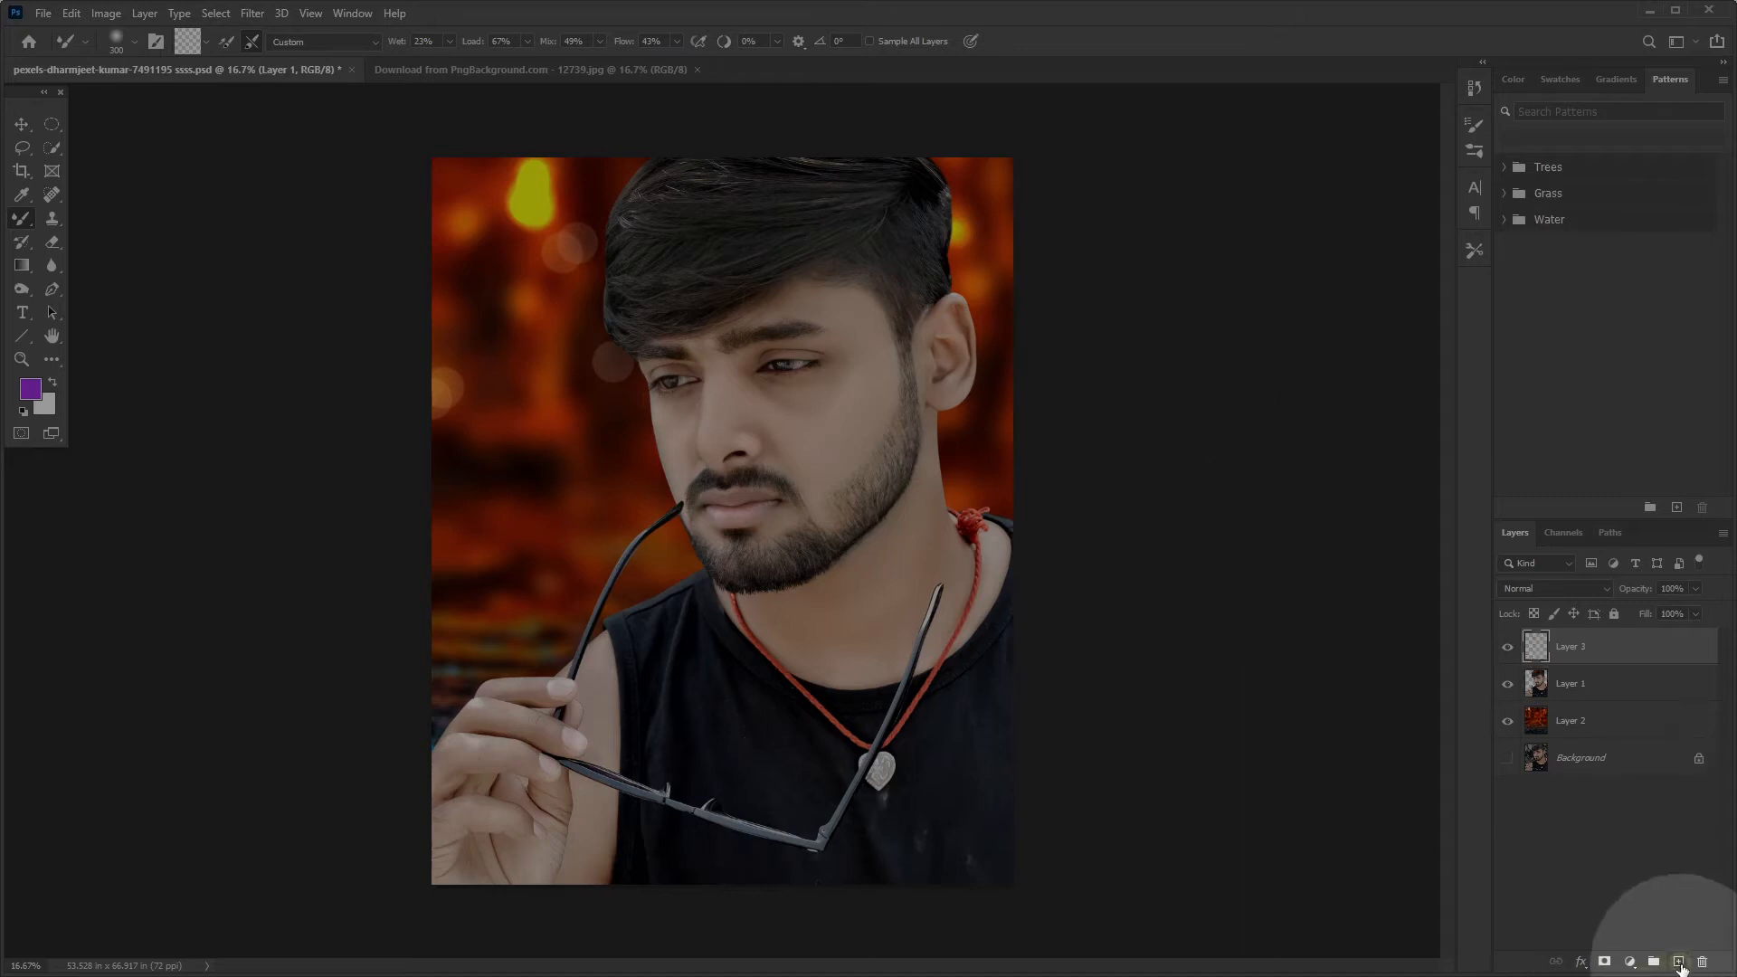
left_click(31, 389)
left_click_drag(309, 653, 307, 633)
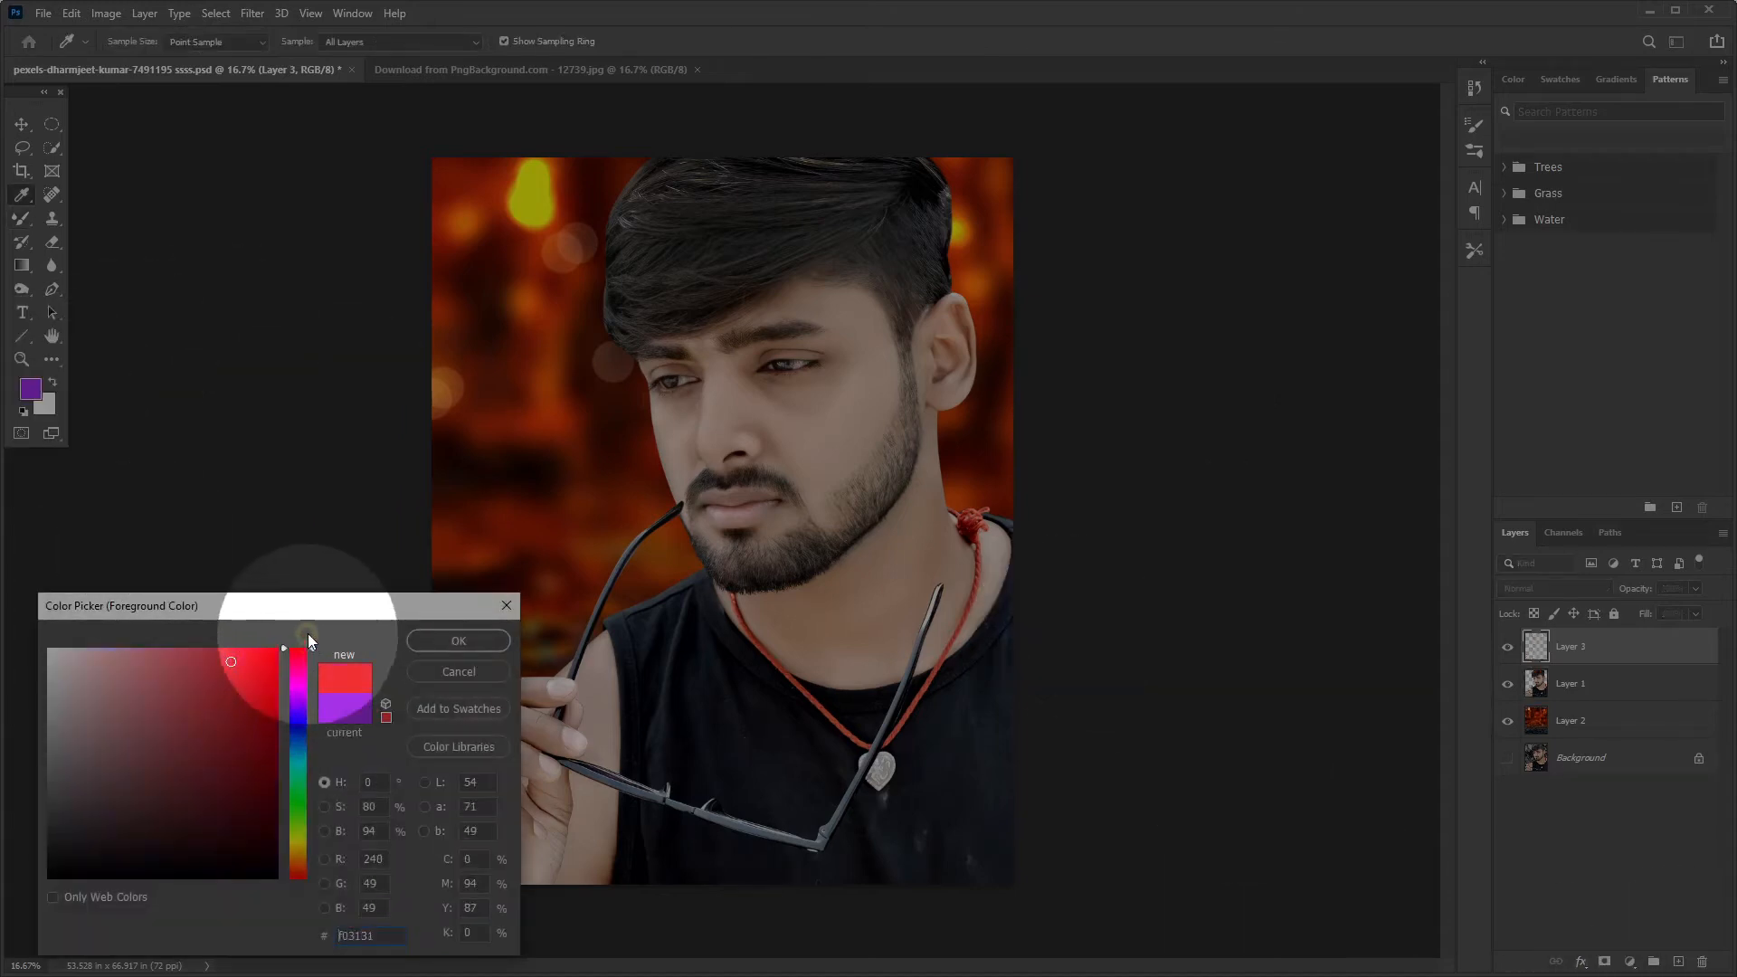
left_click(273, 653)
left_click(458, 641)
key("b")
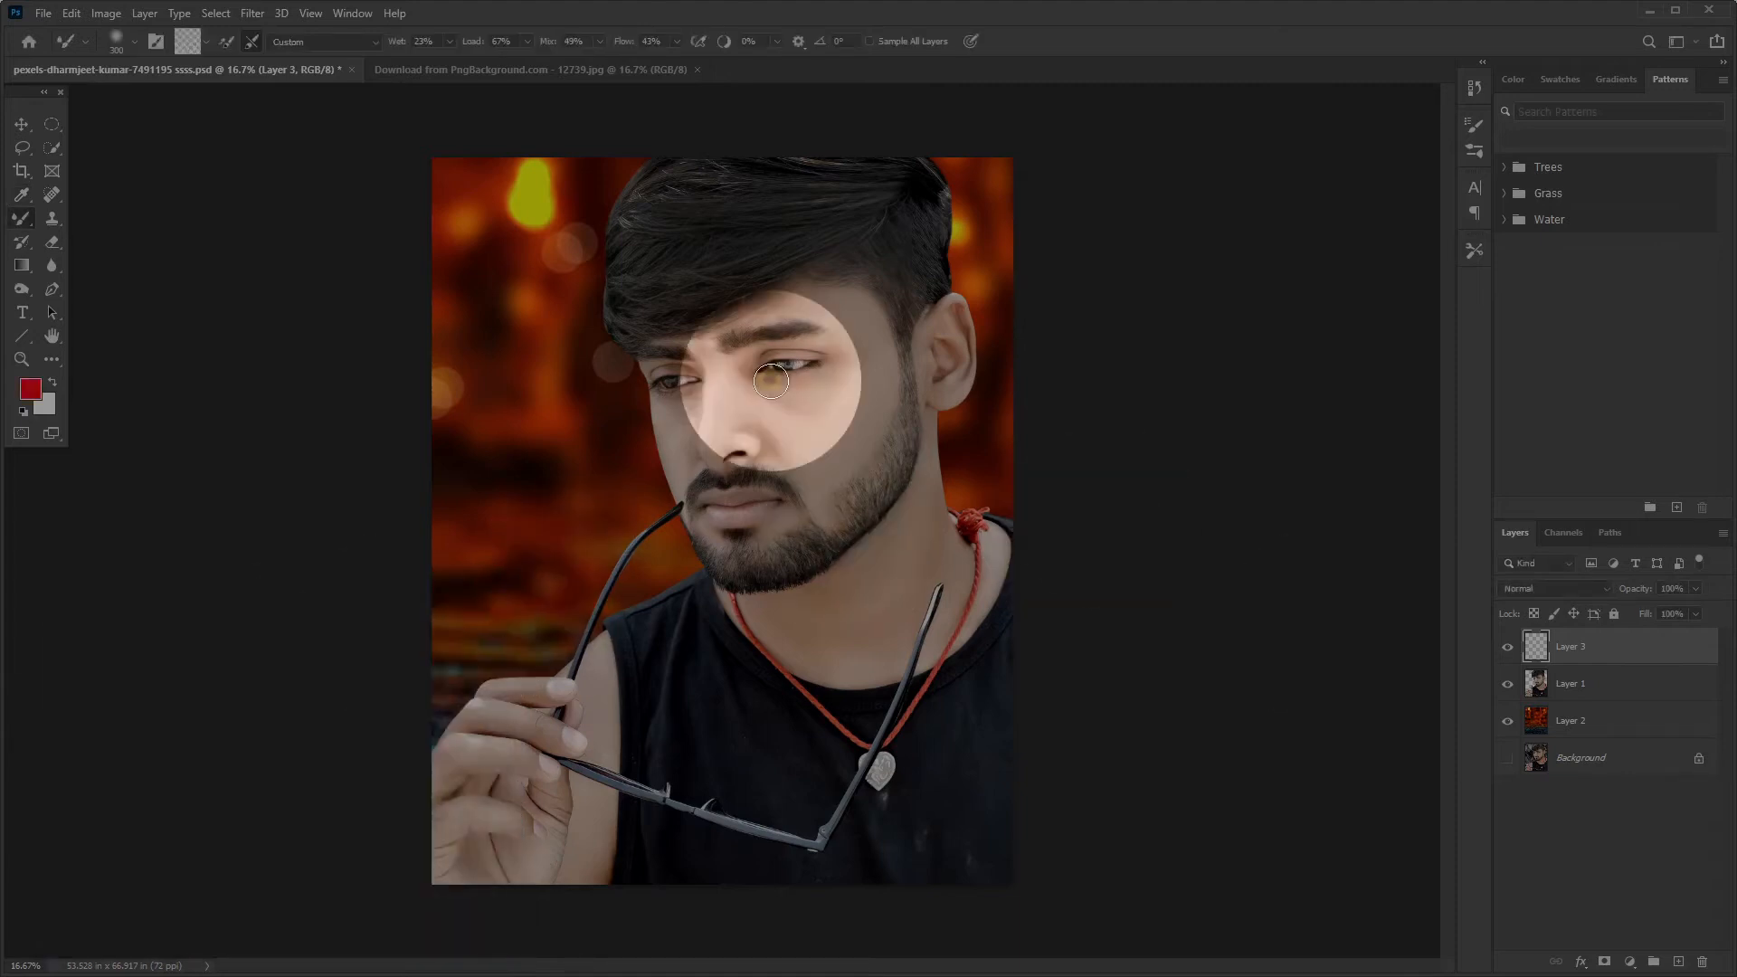
Fill the new top layer with the red foreground colour and set its blending mode to Color.
key("alt+BackSpace")
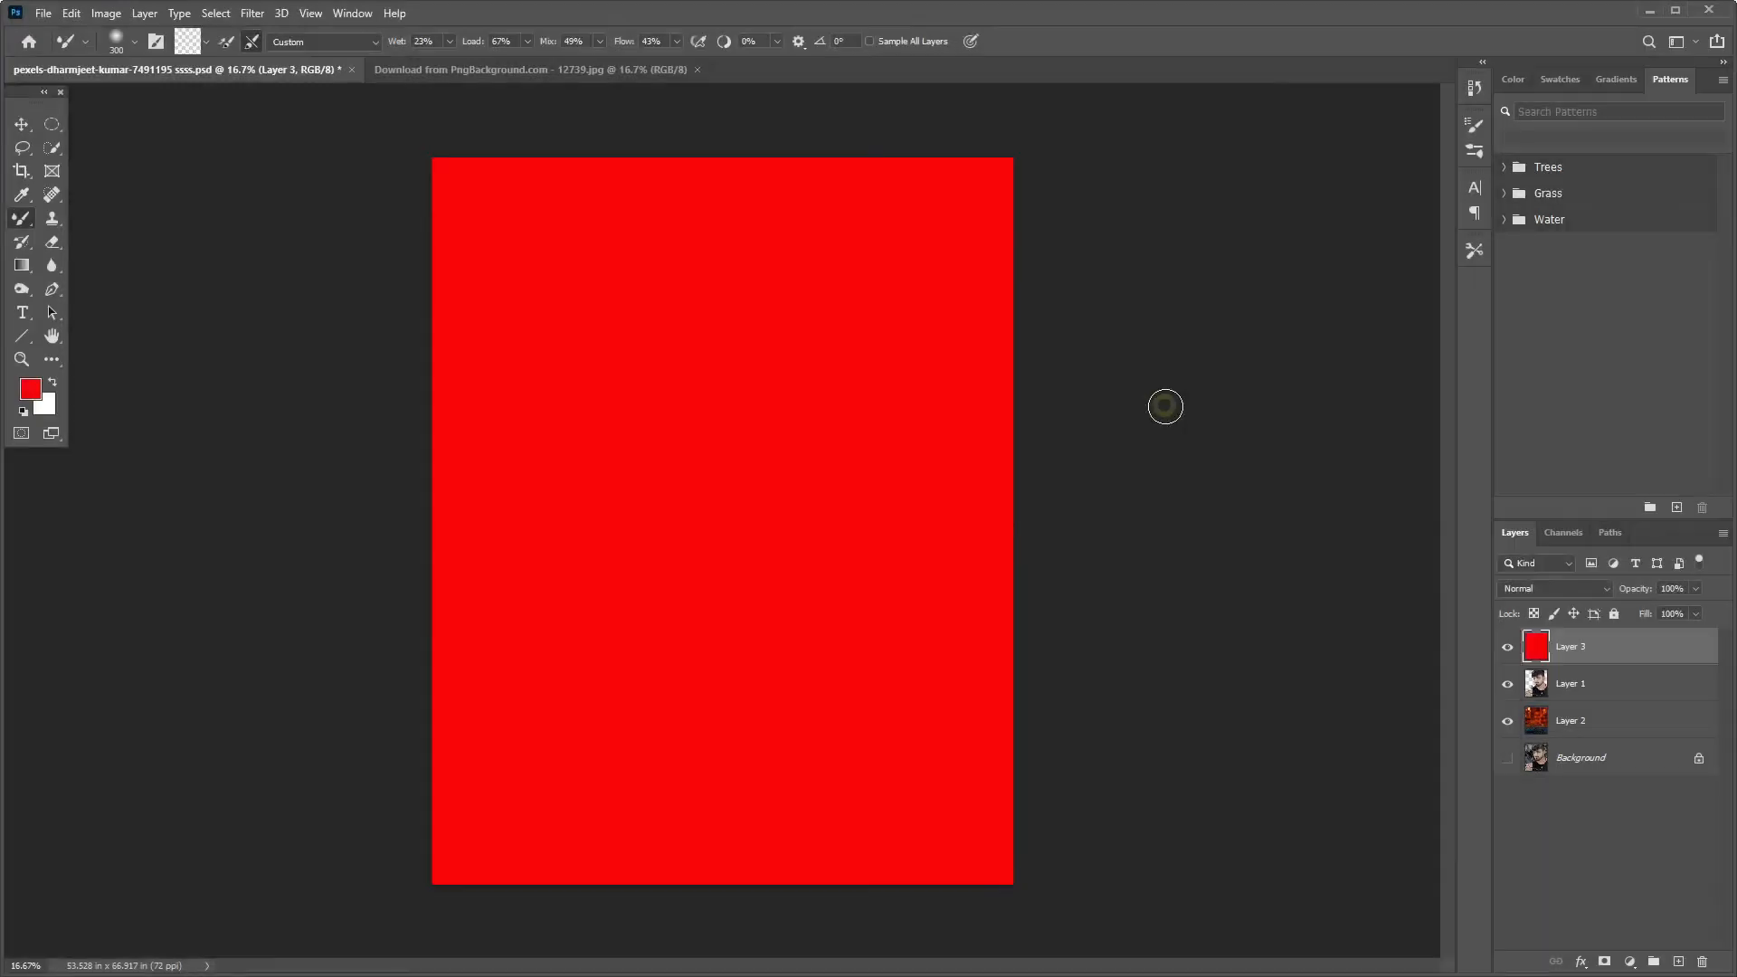
left_click(1554, 588)
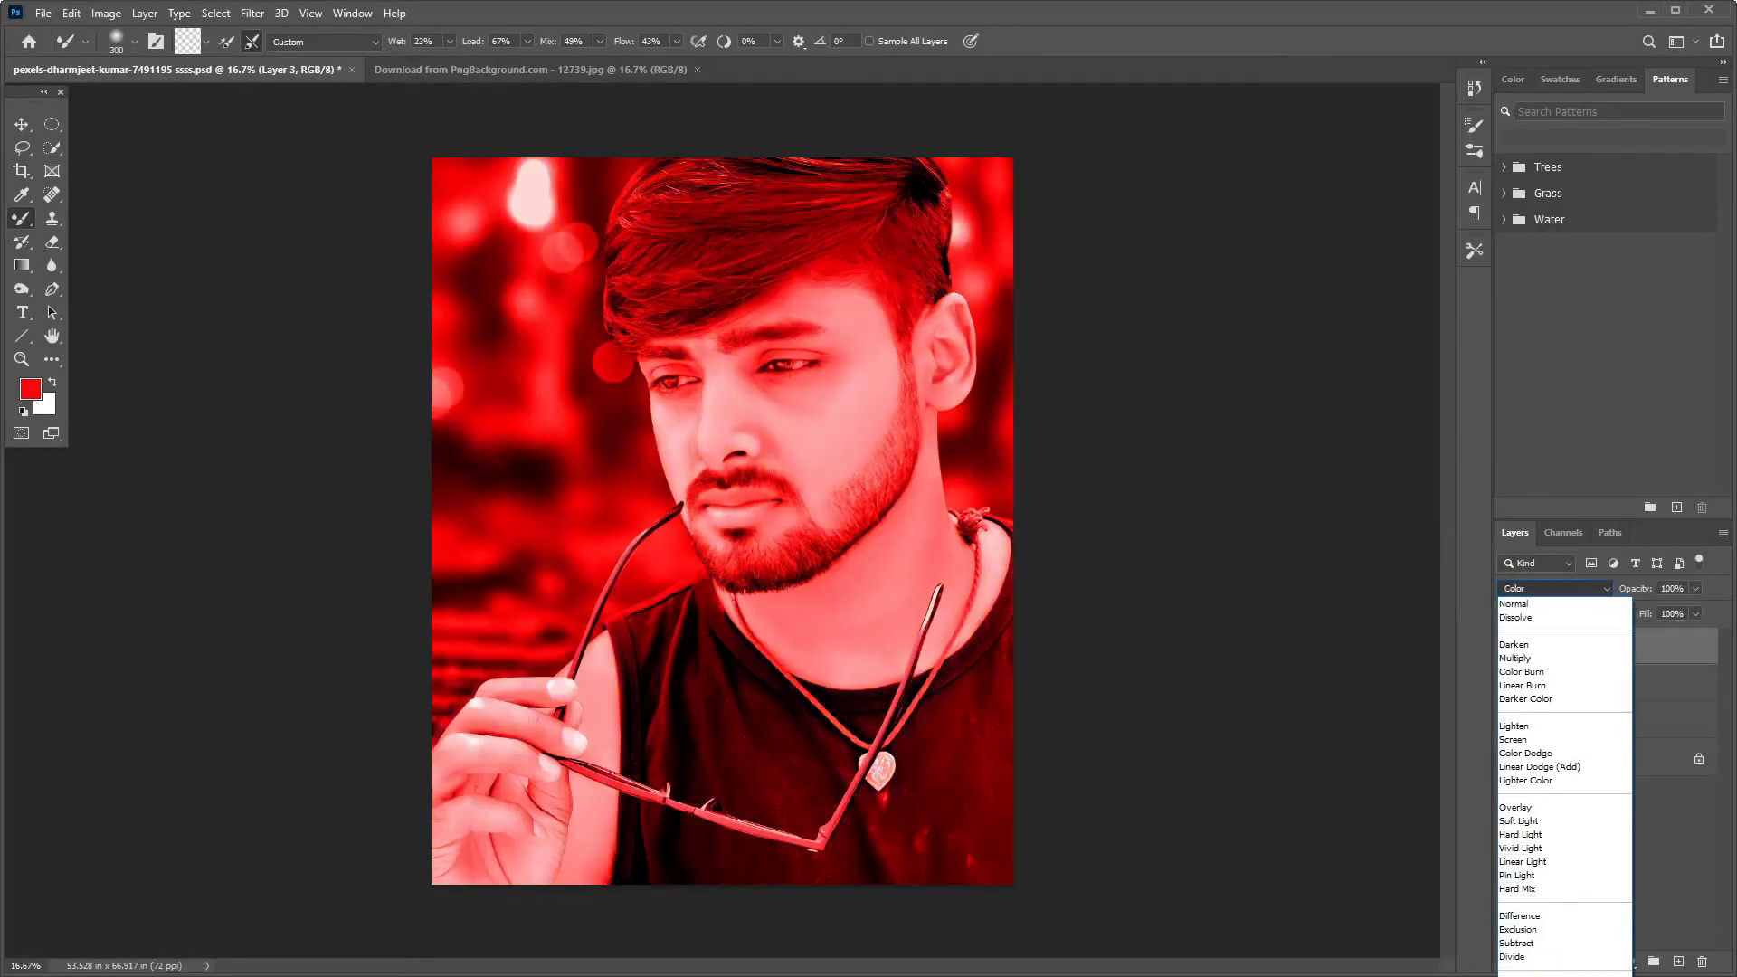
left_click(1538, 975)
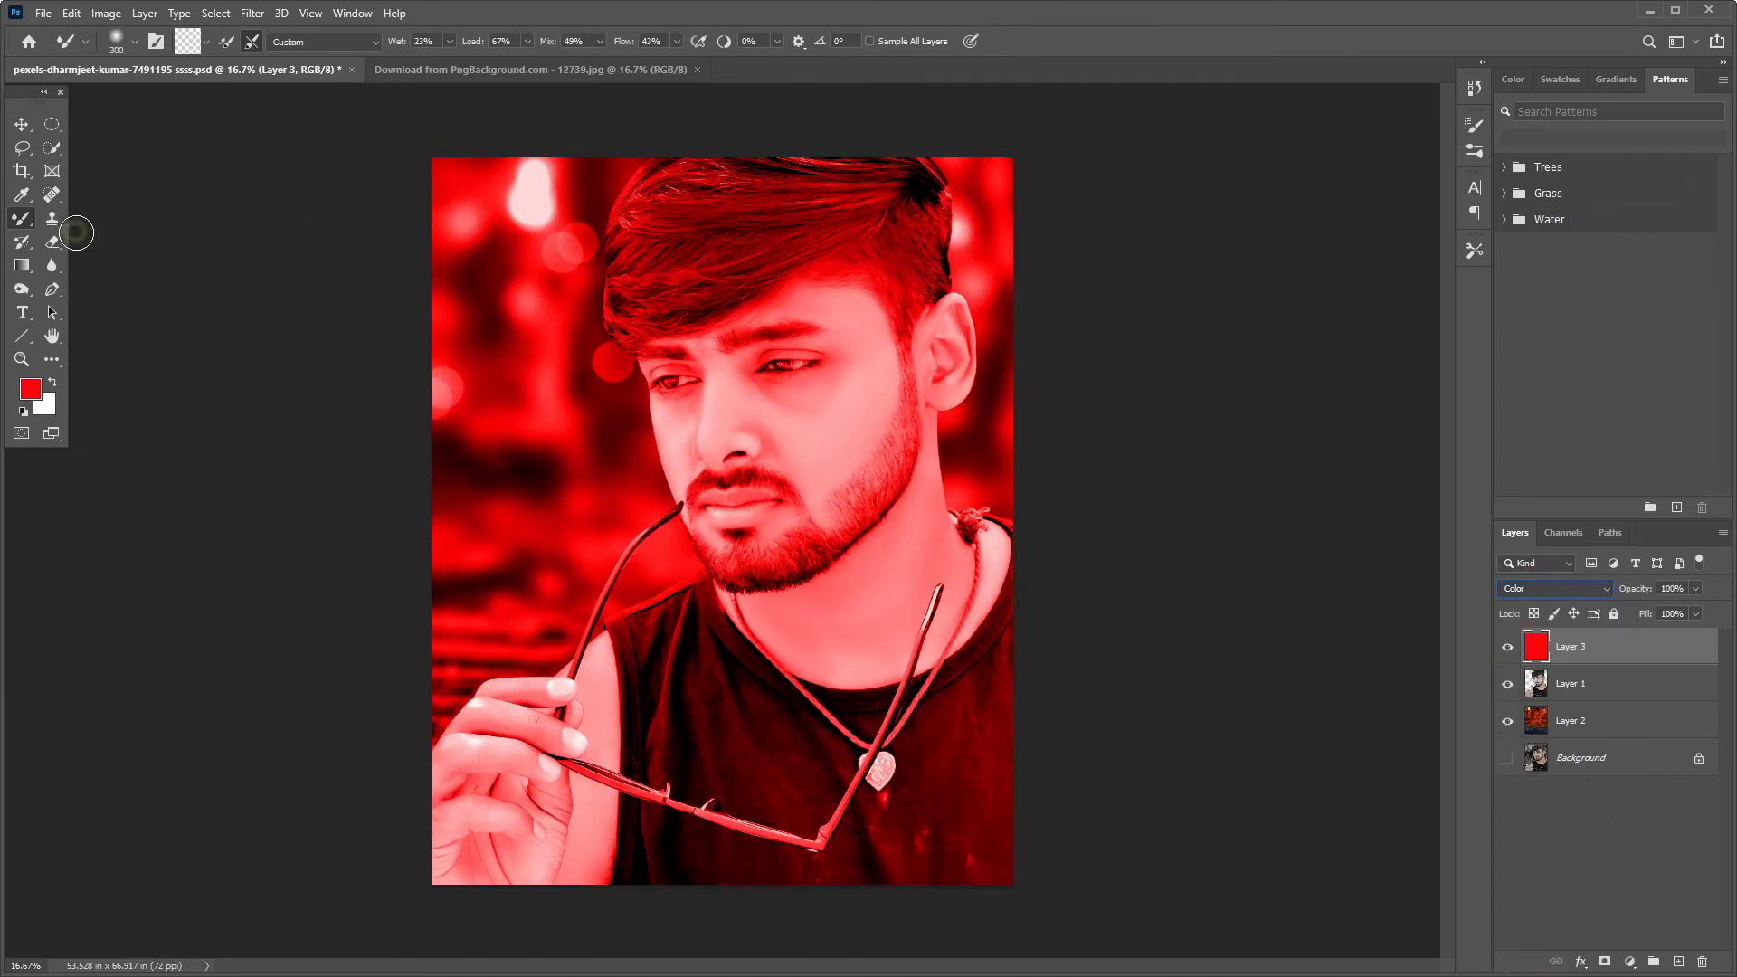
Erase the red overlay from the hair, upper face and upper background with an enlarged soft Eraser.
left_click(52, 242)
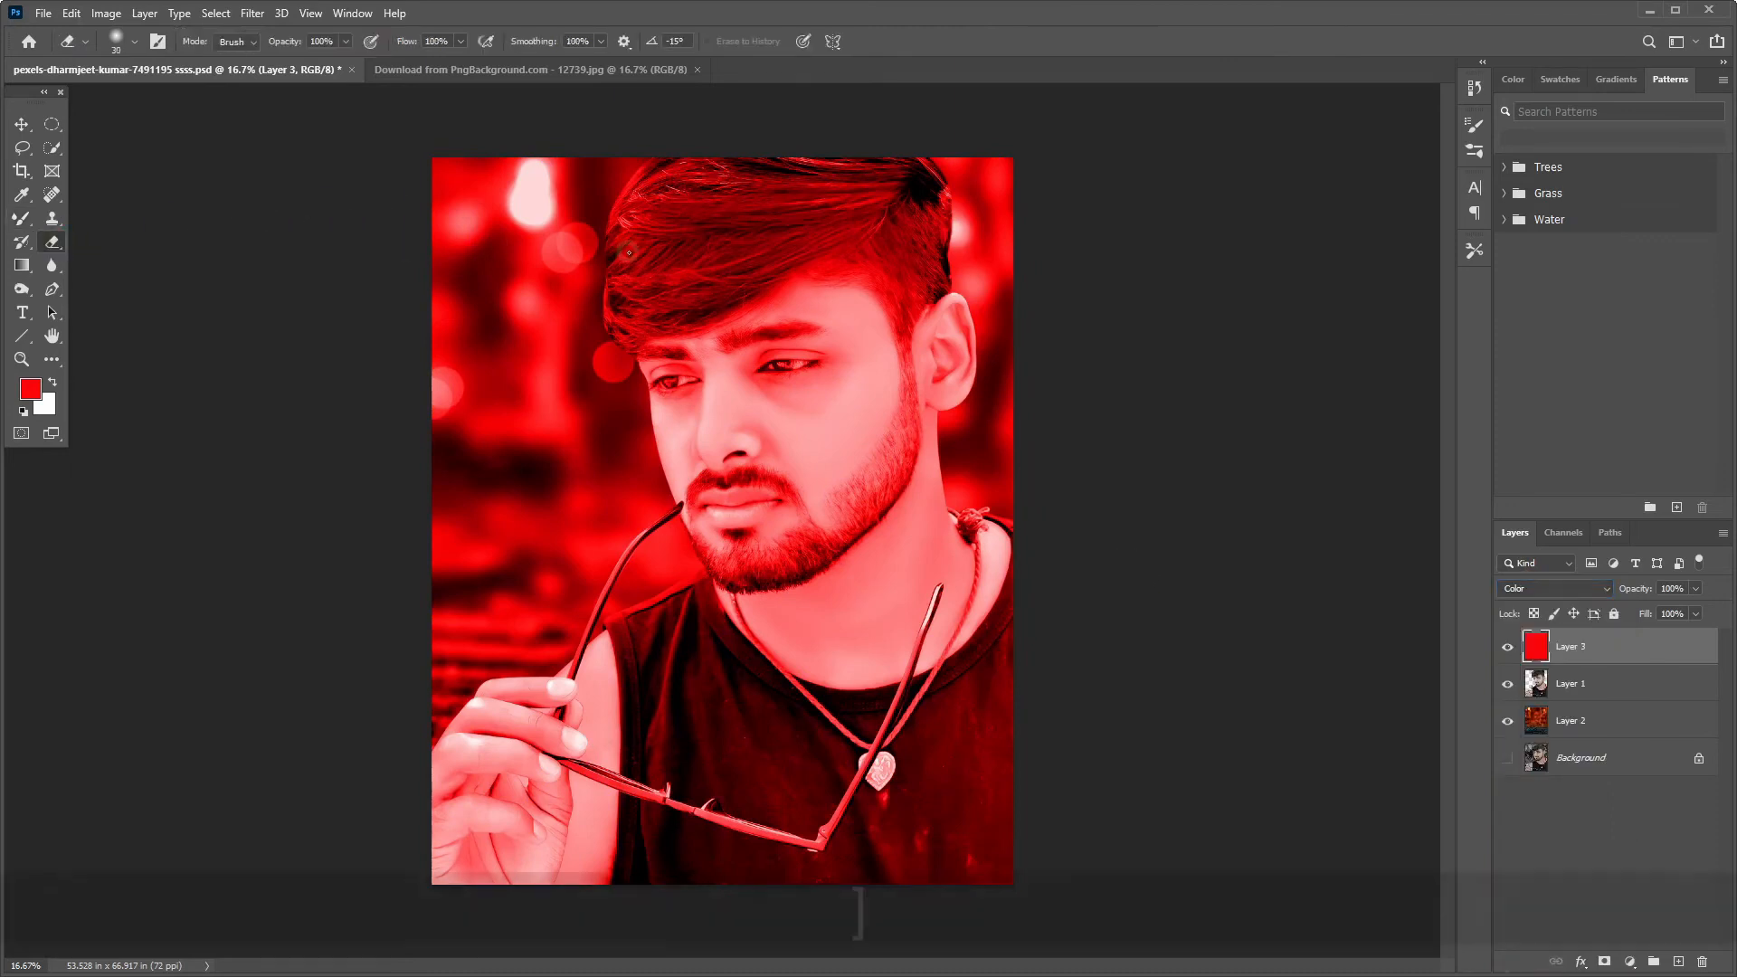
key("bracketright")
key("bracketright")
mouse_move(627, 254)
left_mouse_down()
mouse_move(483, 244)
mouse_move(1019, 232)
mouse_move(1055, 209)
mouse_move(473, 193)
left_mouse_up()
left_click_drag(724, 362, 904, 343)
Erase the red tint from the moustache, the outer edge of the beard and the skin beside the collar.
key("ctrl+equal")
left_click_drag(976, 434, 905, 507)
key("ctrl+equal")
key("ctrl+equal")
key("bracketleft")
key("bracketleft")
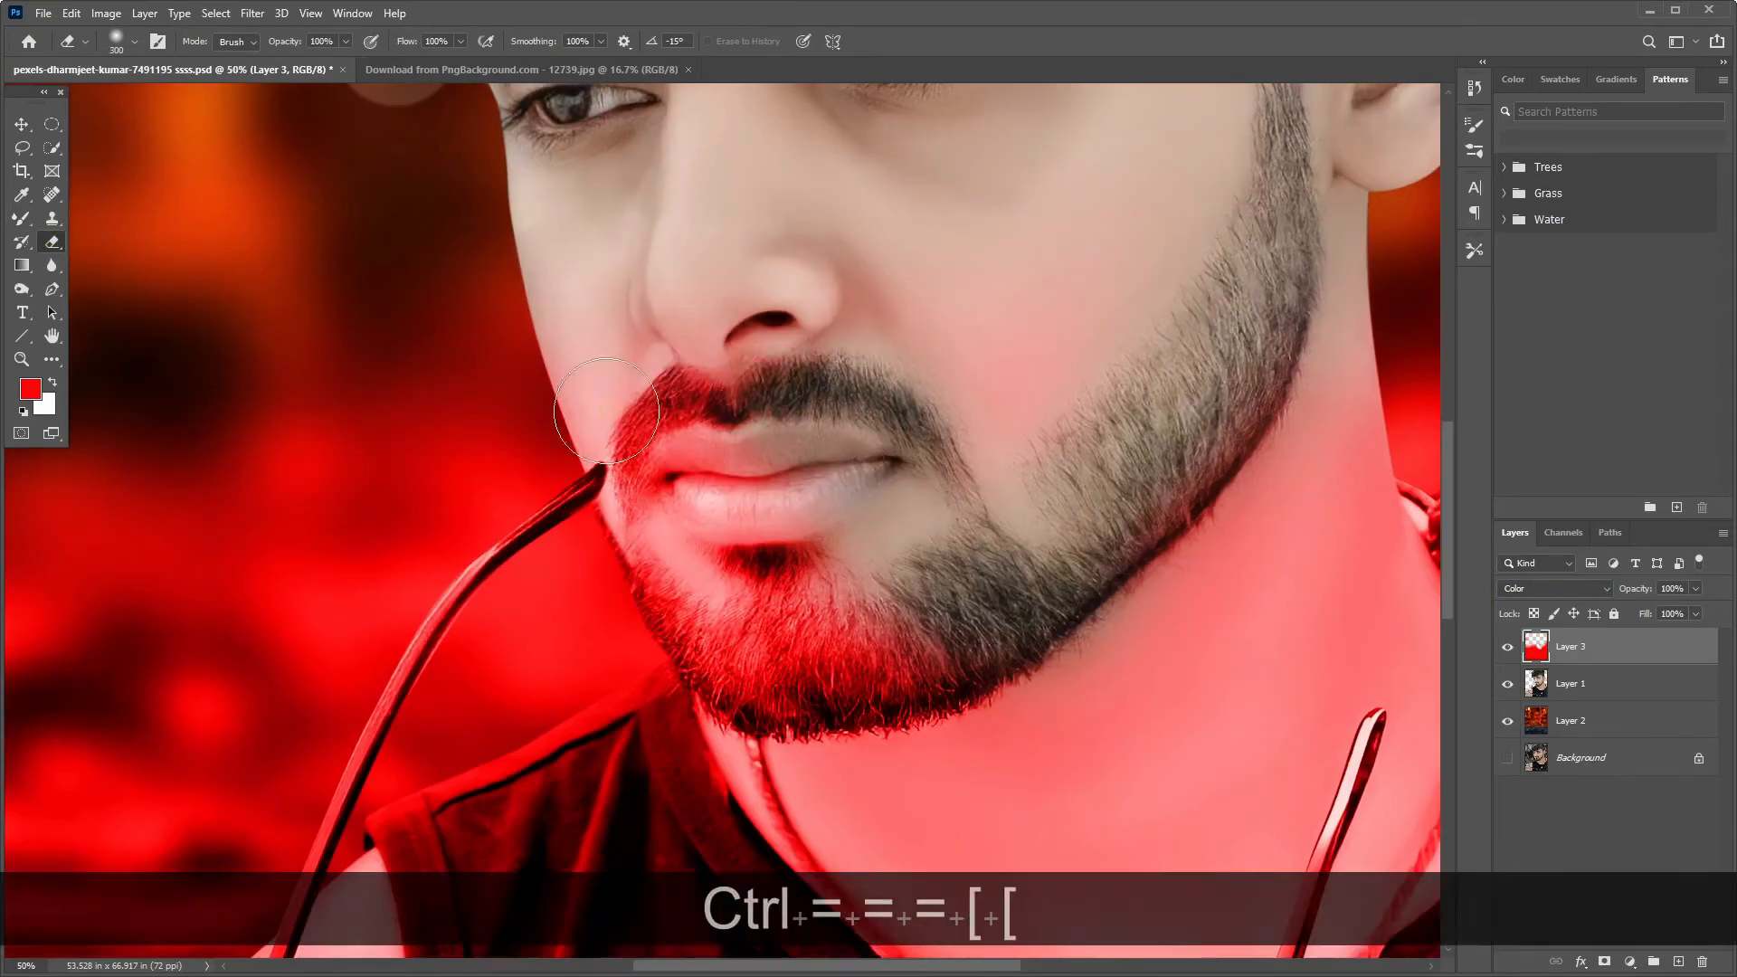
left_click_drag(841, 398, 633, 507)
left_click_drag(805, 767, 633, 488)
mouse_move(552, 471)
left_mouse_down()
mouse_move(600, 538)
mouse_move(1073, 709)
mouse_move(1216, 221)
left_mouse_up()
left_click_drag(1216, 222, 1001, 345)
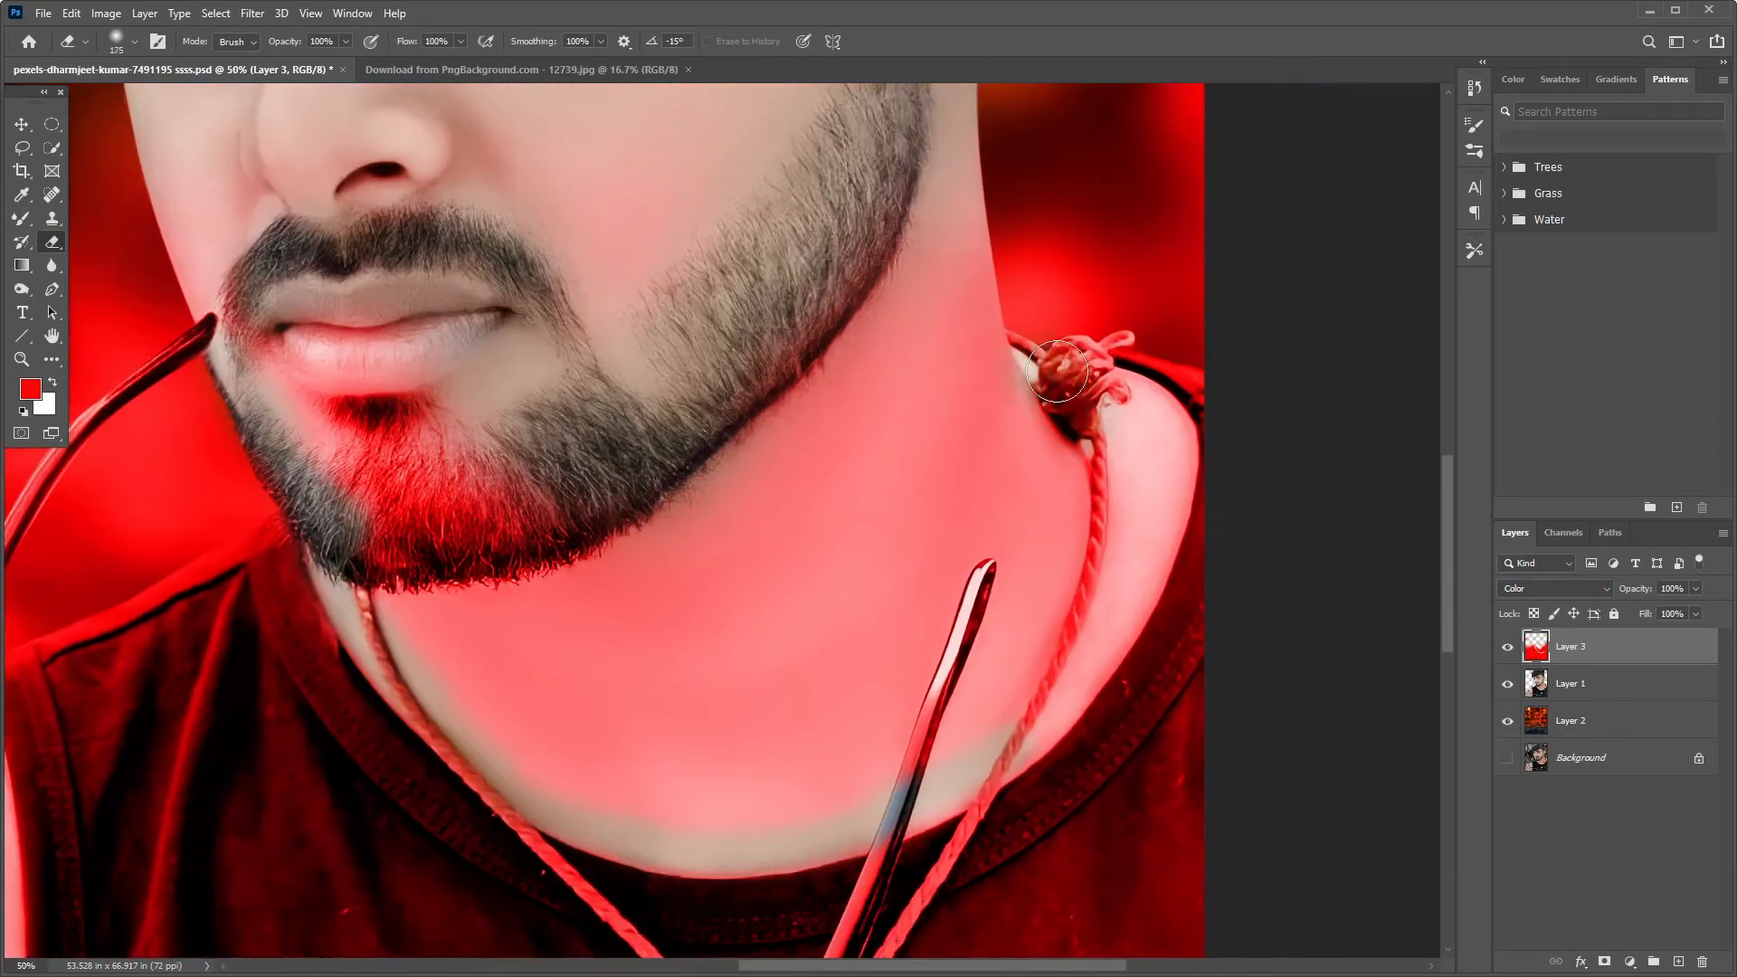
Clear the red from the skin along the shirt collar and shoulder edge, using an Eraser of about 90 px.
key("ctrl+equal")
left_click_drag(1177, 559, 964, 276)
key("bracketleft")
key("bracketleft")
key("bracketleft")
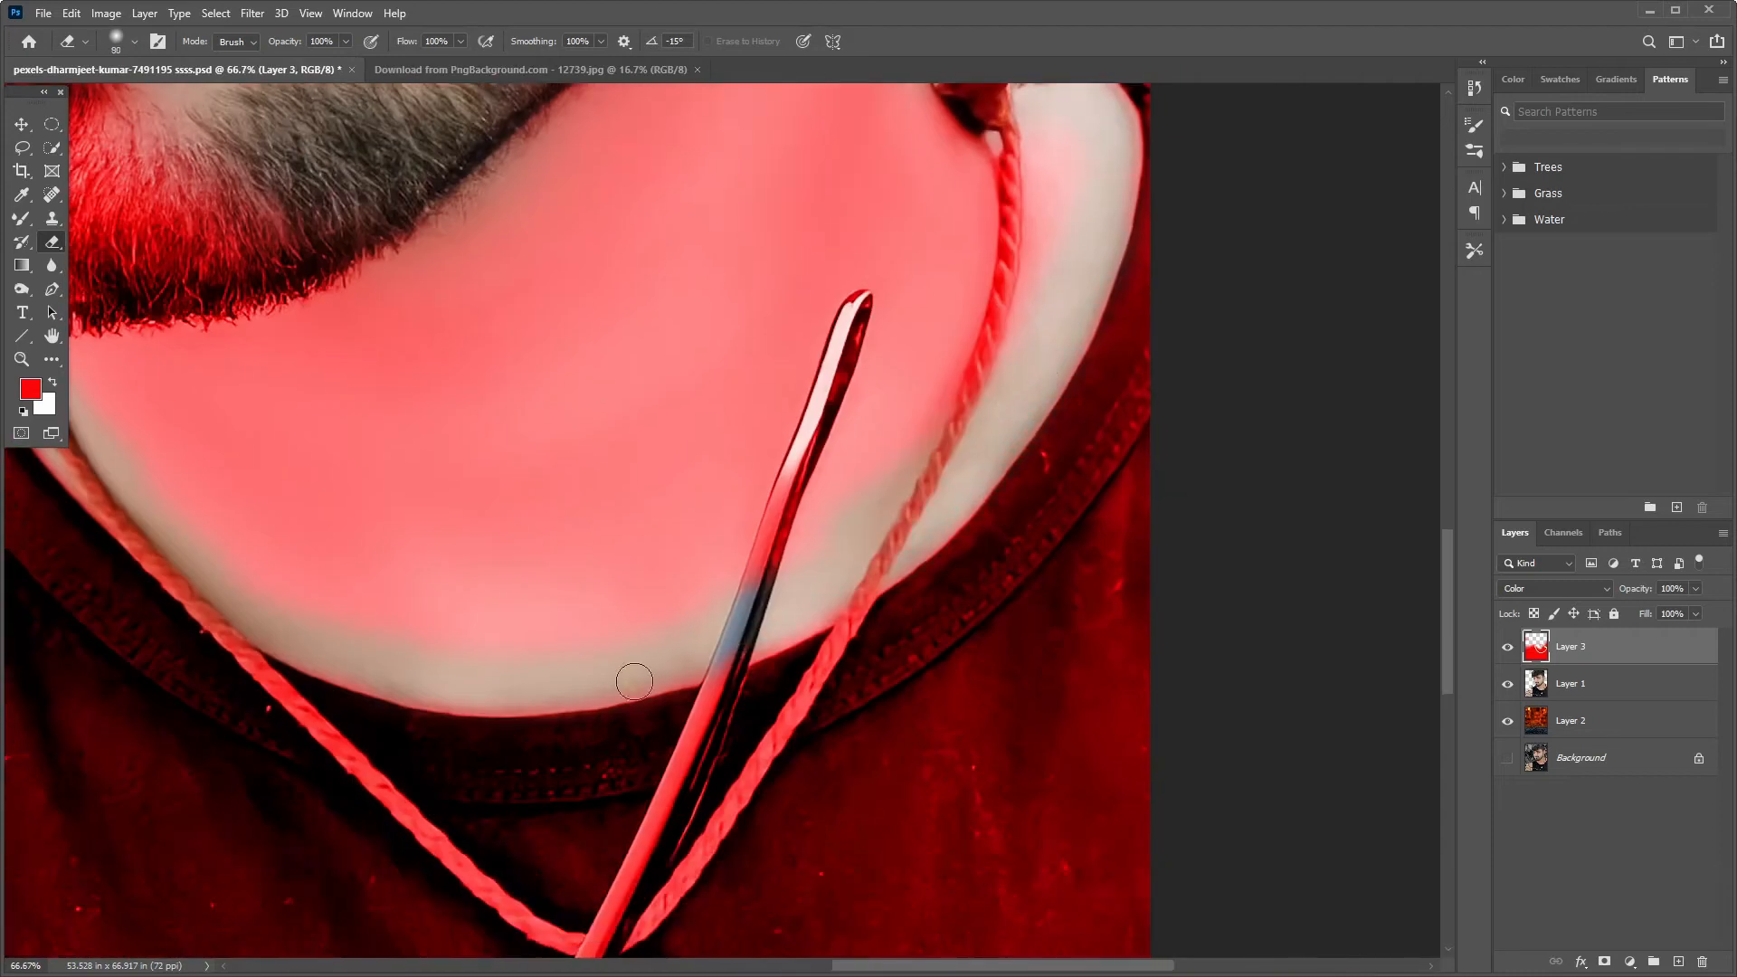
left_click_drag(414, 692, 747, 885)
key("bracketright")
key("bracketright")
key("bracketright")
key("bracketright")
Erase the red from the middle of the neck and the chin beard, enlarging the Eraser to 400 px.
mouse_move(1099, 724)
left_mouse_down()
mouse_move(1283, 531)
mouse_move(1302, 335)
left_mouse_up()
key("bracketright")
key("bracketright")
mouse_move(1176, 325)
left_mouse_down()
mouse_move(1198, 434)
mouse_move(760, 798)
mouse_move(547, 690)
left_mouse_up()
key("bracketright")
key("bracketright")
left_click_drag(393, 442, 690, 747)
key("bracketright")
key("bracketright")
key("bracketleft")
left_click_drag(1256, 310, 967, 550)
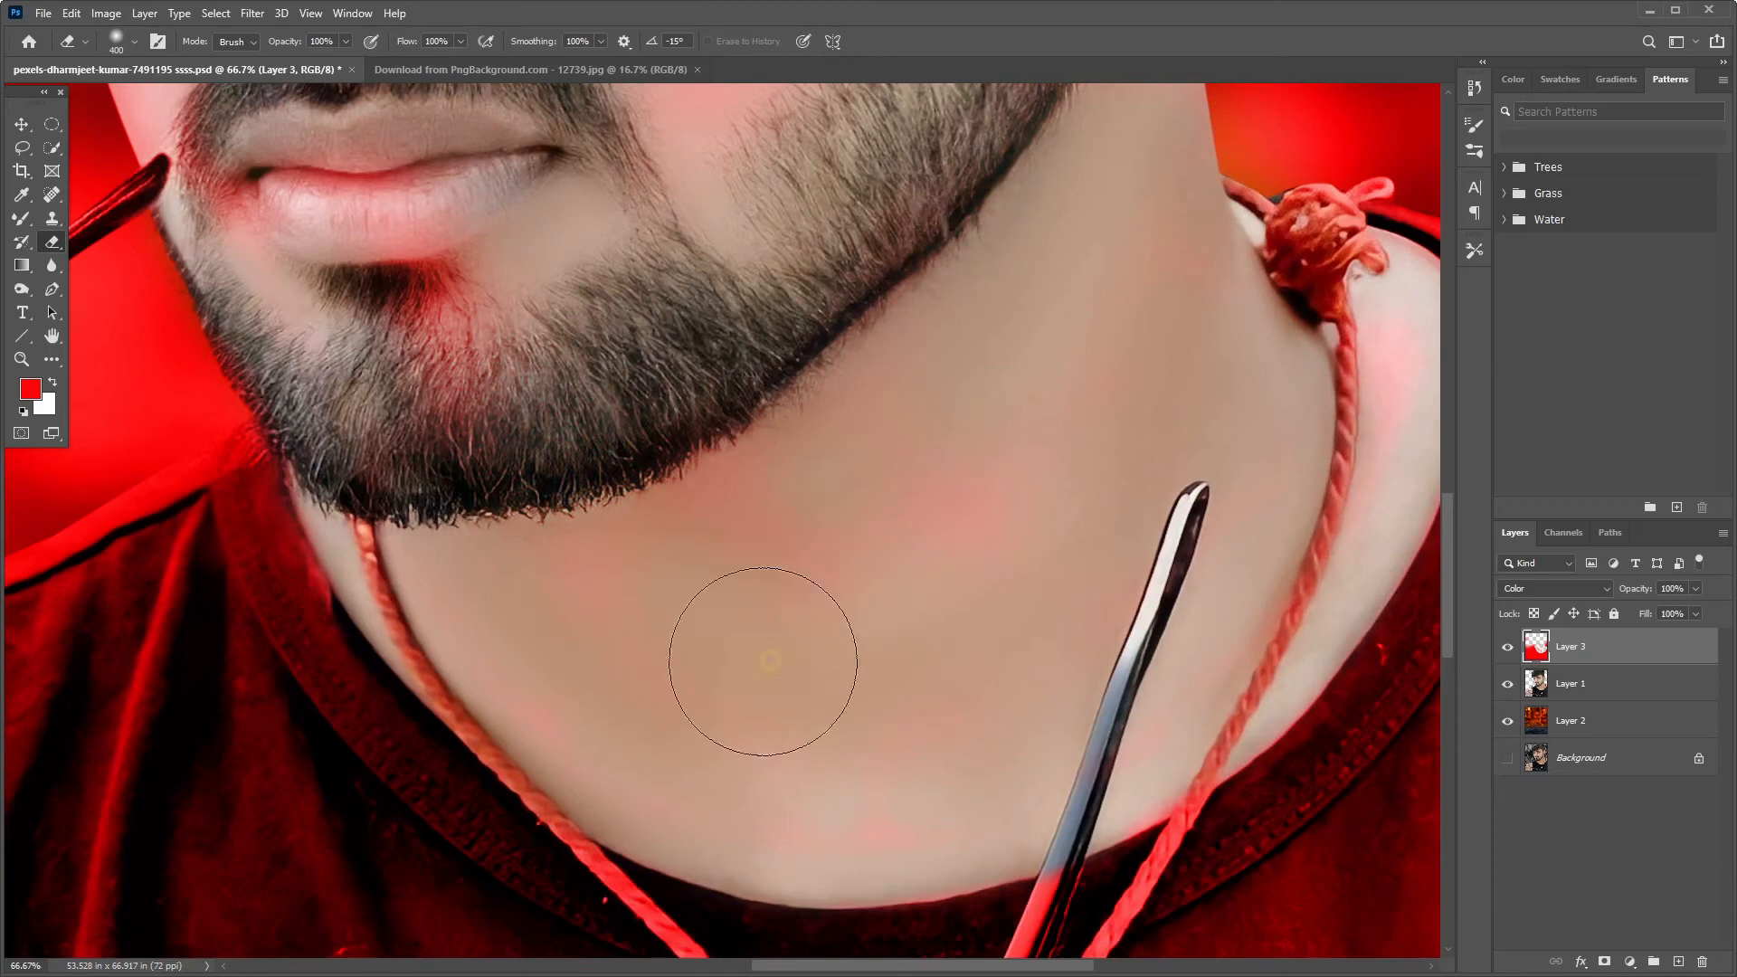
Remove the remaining red patches from the neck, bare shoulder and raised tip of the glasses with a smaller Eraser.
key("bracketleft")
key("bracketleft")
key("bracketleft")
key("bracketleft")
left_click_drag(1323, 415, 962, 390)
key("bracketleft")
key("bracketleft")
key("bracketleft")
key("bracketleft")
key("bracketleft")
key("ctrl+minus")
key("bracketright")
key("bracketright")
key("bracketright")
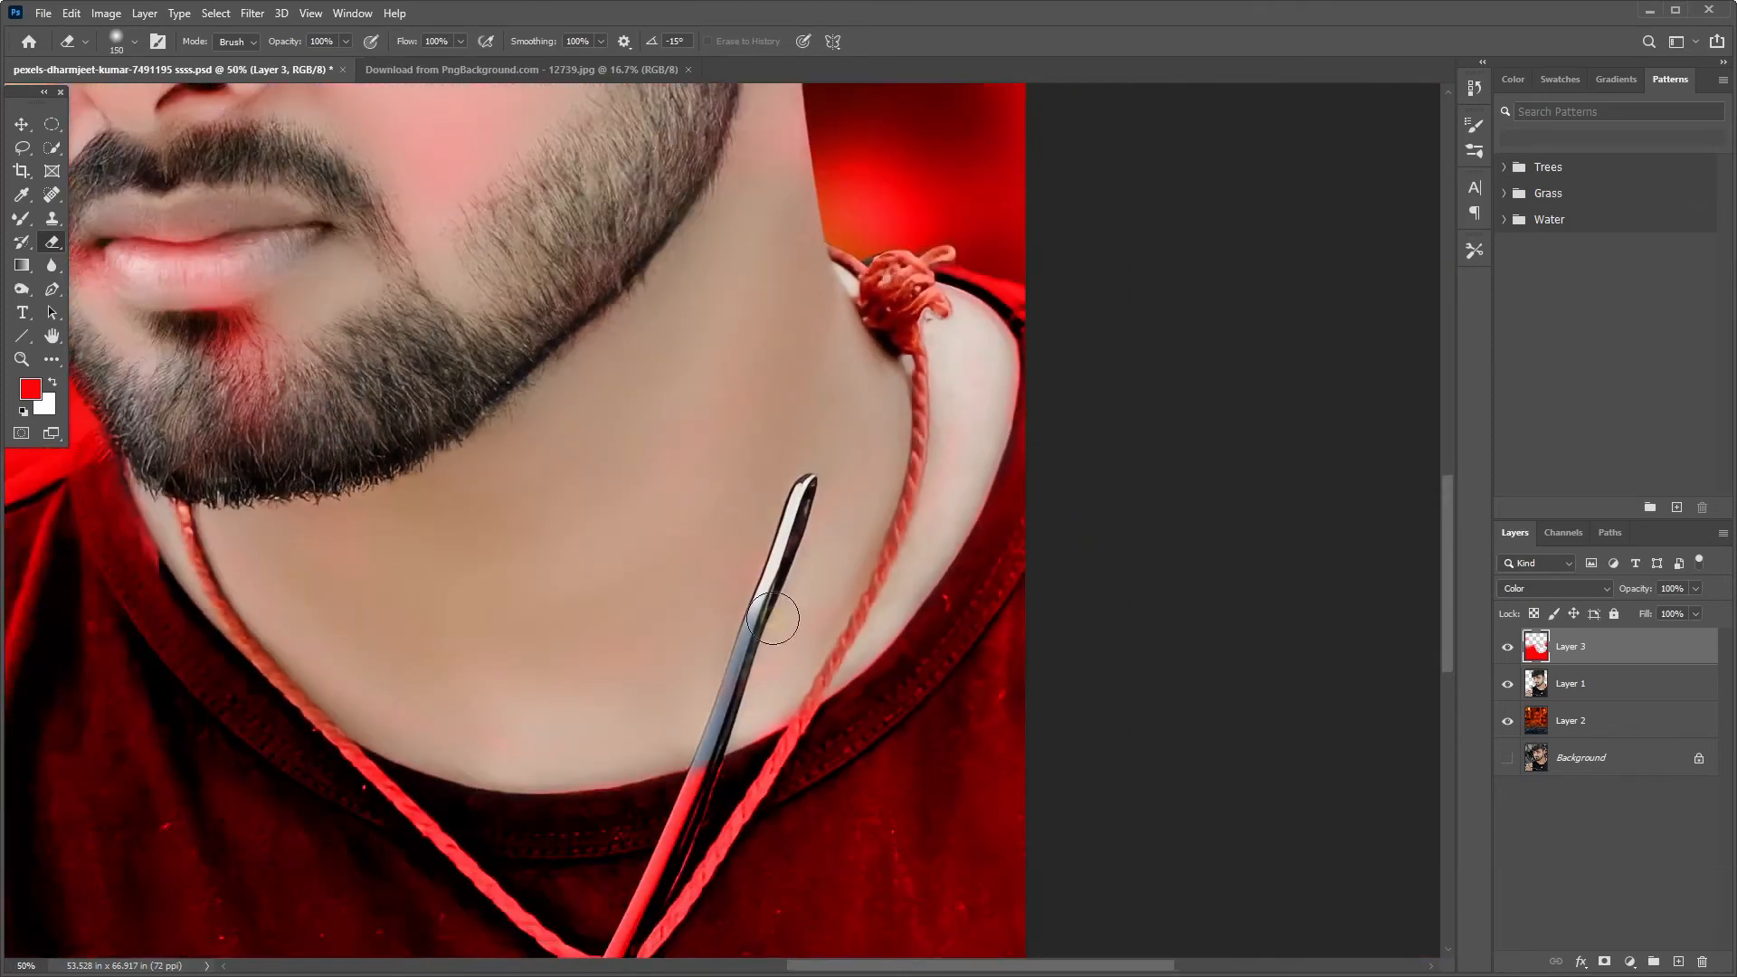
left_click_drag(304, 408, 586, 597)
Clear the leftover red from the lips, cheek and chin, enlarging the Eraser up to 1500 px.
key("bracketright")
key("bracketright")
key("bracketright")
key("bracketright")
key("bracketright")
key("bracketright")
key("bracketright")
key("ctrl+minus")
key("ctrl+minus")
key("bracketright")
key("bracketright")
key("ctrl+minus")
key("bracketright")
key("bracketright")
key("bracketright")
key("bracketright")
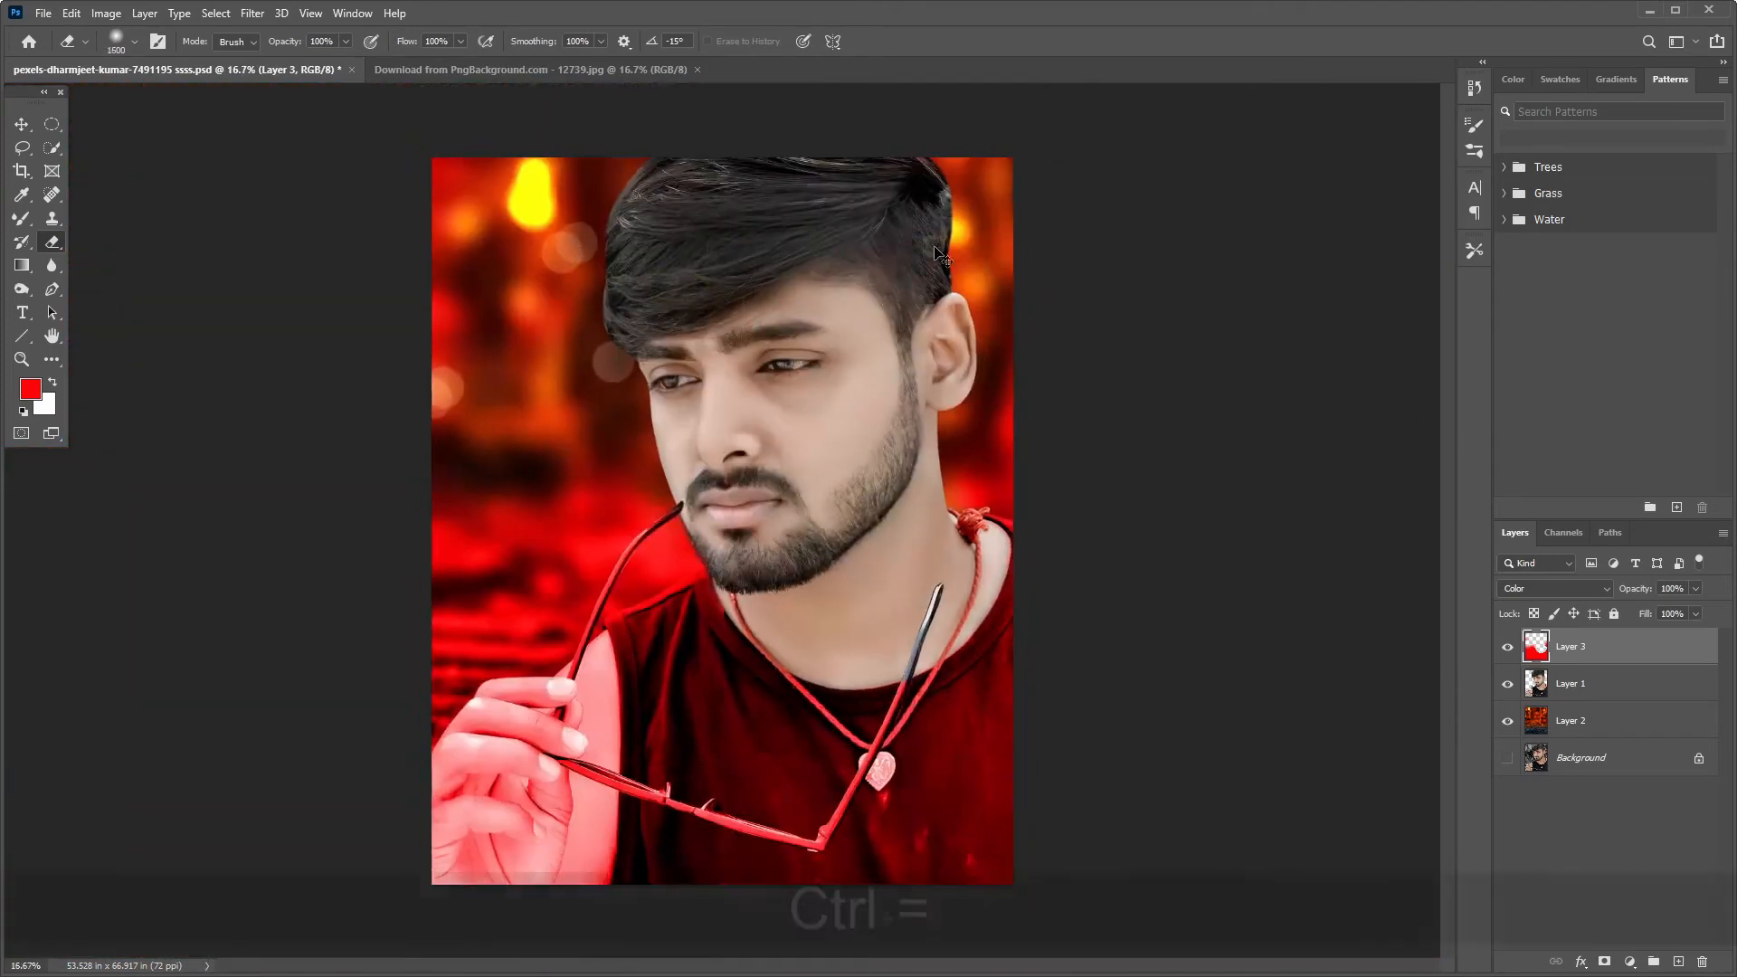
Erase the red overlay from the hand and upper arm with a reduced Eraser, keeping the shirt red.
key("ctrl+plus")
key("ctrl+plus")
left_click_drag(258, 942, 649, 319)
key("bracketleft")
key("bracketleft")
key("bracketleft")
key("bracketleft")
key("bracketleft")
key("ctrl+plus")
key("bracketleft")
key("bracketleft")
key("bracketleft")
key("bracketleft")
key("bracketleft")
key("bracketleft")
key("bracketleft")
key("bracketleft")
left_click_drag(923, 226, 950, 561)
left_click_drag(959, 298, 940, 562)
left_click_drag(951, 421, 894, 239)
left_click_drag(936, 579, 963, 304)
Erase the red along the glasses' arm between the fingers and the mouth with a 150 px Eraser.
key("bracketleft")
key("bracketleft")
key("bracketleft")
key("bracketleft")
key("bracketleft")
key("bracketleft")
key("bracketright")
key("bracketright")
key("bracketright")
key("bracketright")
key("bracketright")
key("bracketright")
left_click_drag(914, 577, 814, 651)
left_click_drag(814, 226, 706, 507)
left_click_drag(802, 286, 783, 588)
left_click_drag(759, 524, 959, 195)
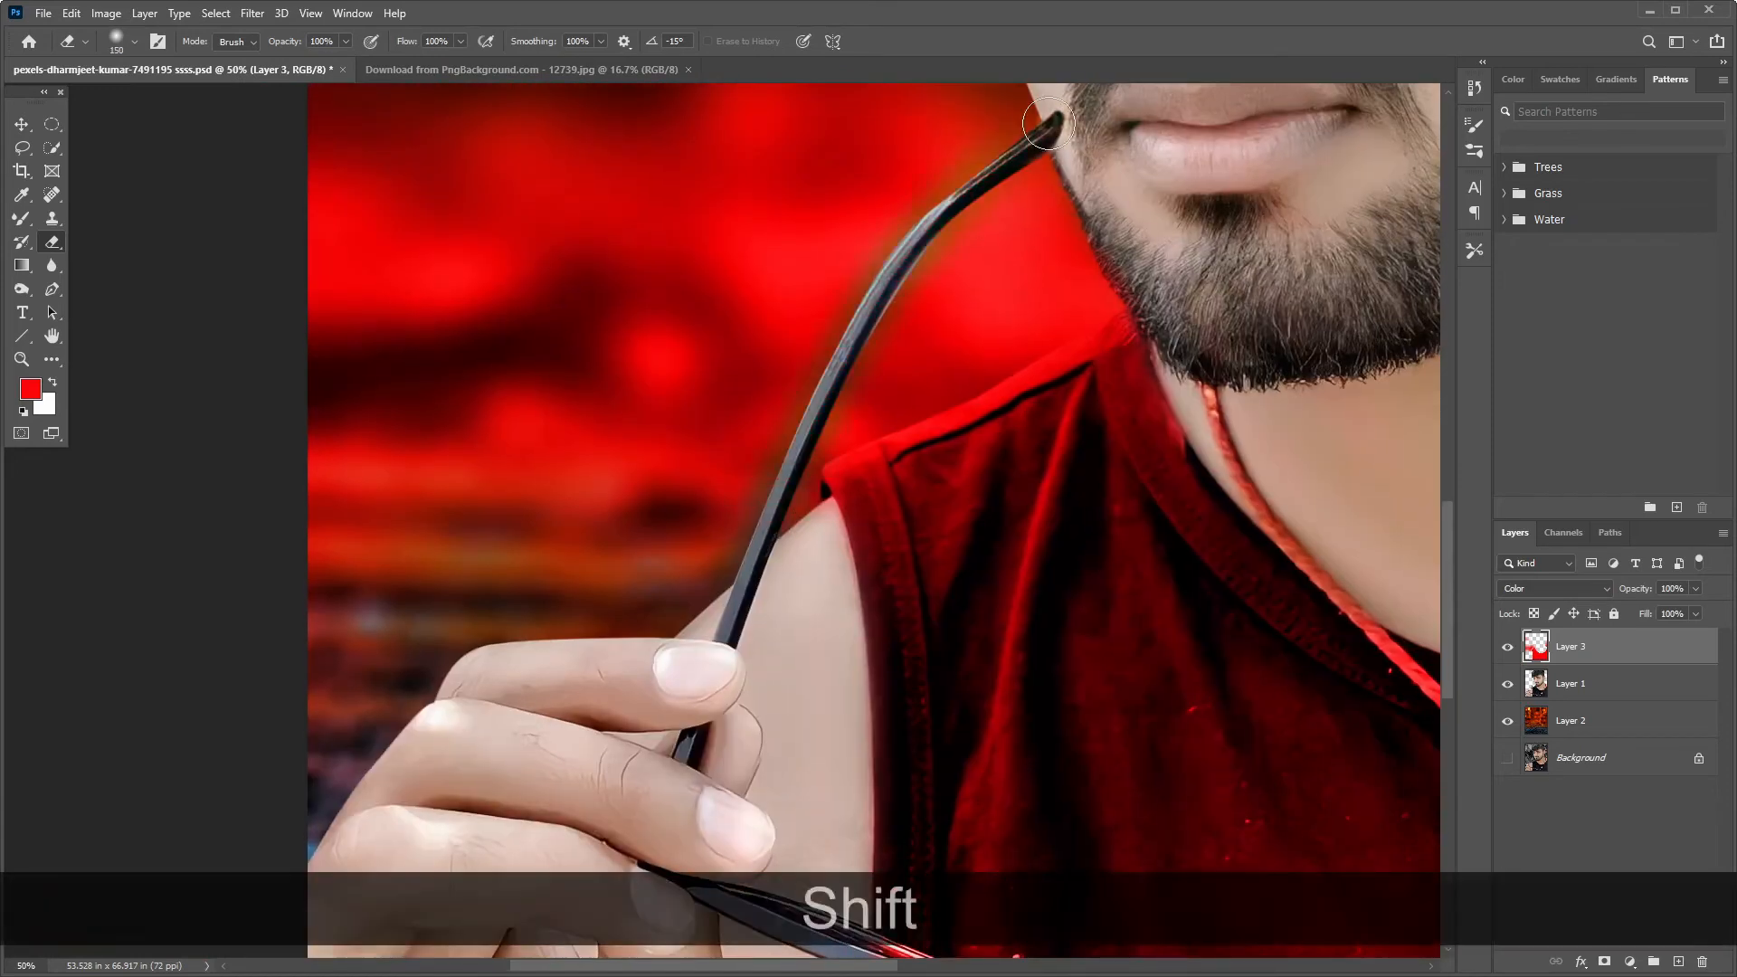
Erase the red overlay from the background between the glasses' arm and the shoulder, working along the arm with a smaller Eraser.
key("ctrl+plus")
key("bracketleft")
key("bracketleft")
key("bracketleft")
key("bracketleft")
mouse_move(813, 502)
left_mouse_down()
mouse_move(1037, 399)
mouse_move(1098, 383)
left_mouse_up()
key("bracketleft")
key("bracketleft")
key("bracketleft")
key("bracketleft")
key("bracketleft")
key("bracketleft")
key("bracketleft")
key("bracketleft")
key("bracketleft")
left_click(668, 596, "shift")
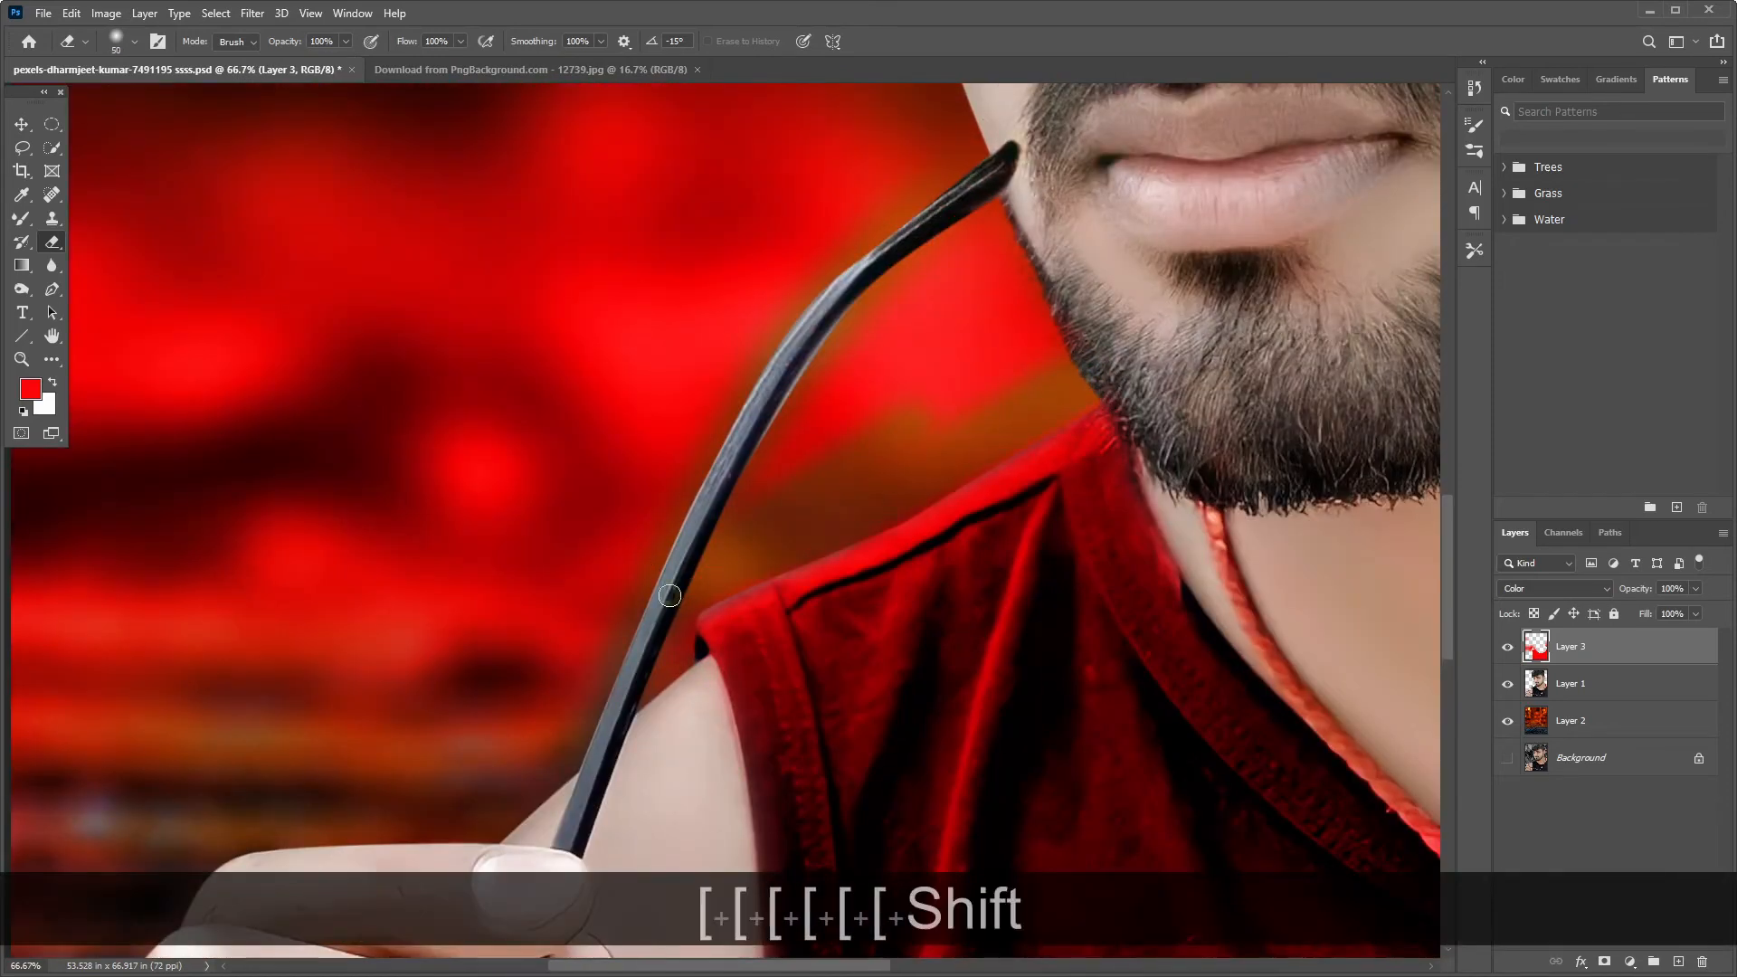
Clear the red overlay from the background around the glasses' arm and beside the face, enlarging the Eraser up to 1000 px.
key("bracketright")
key("bracketright")
key("bracketright")
key("bracketright")
key("bracketright")
key("bracketright")
left_click_drag(783, 416, 966, 340)
key("ctrl+minus")
key("ctrl+minus")
key("ctrl+minus")
key("ctrl+minus")
key("bracketright")
key("bracketright")
key("bracketright")
key("bracketright")
key("bracketright")
key("bracketright")
key("bracketright")
key("bracketright")
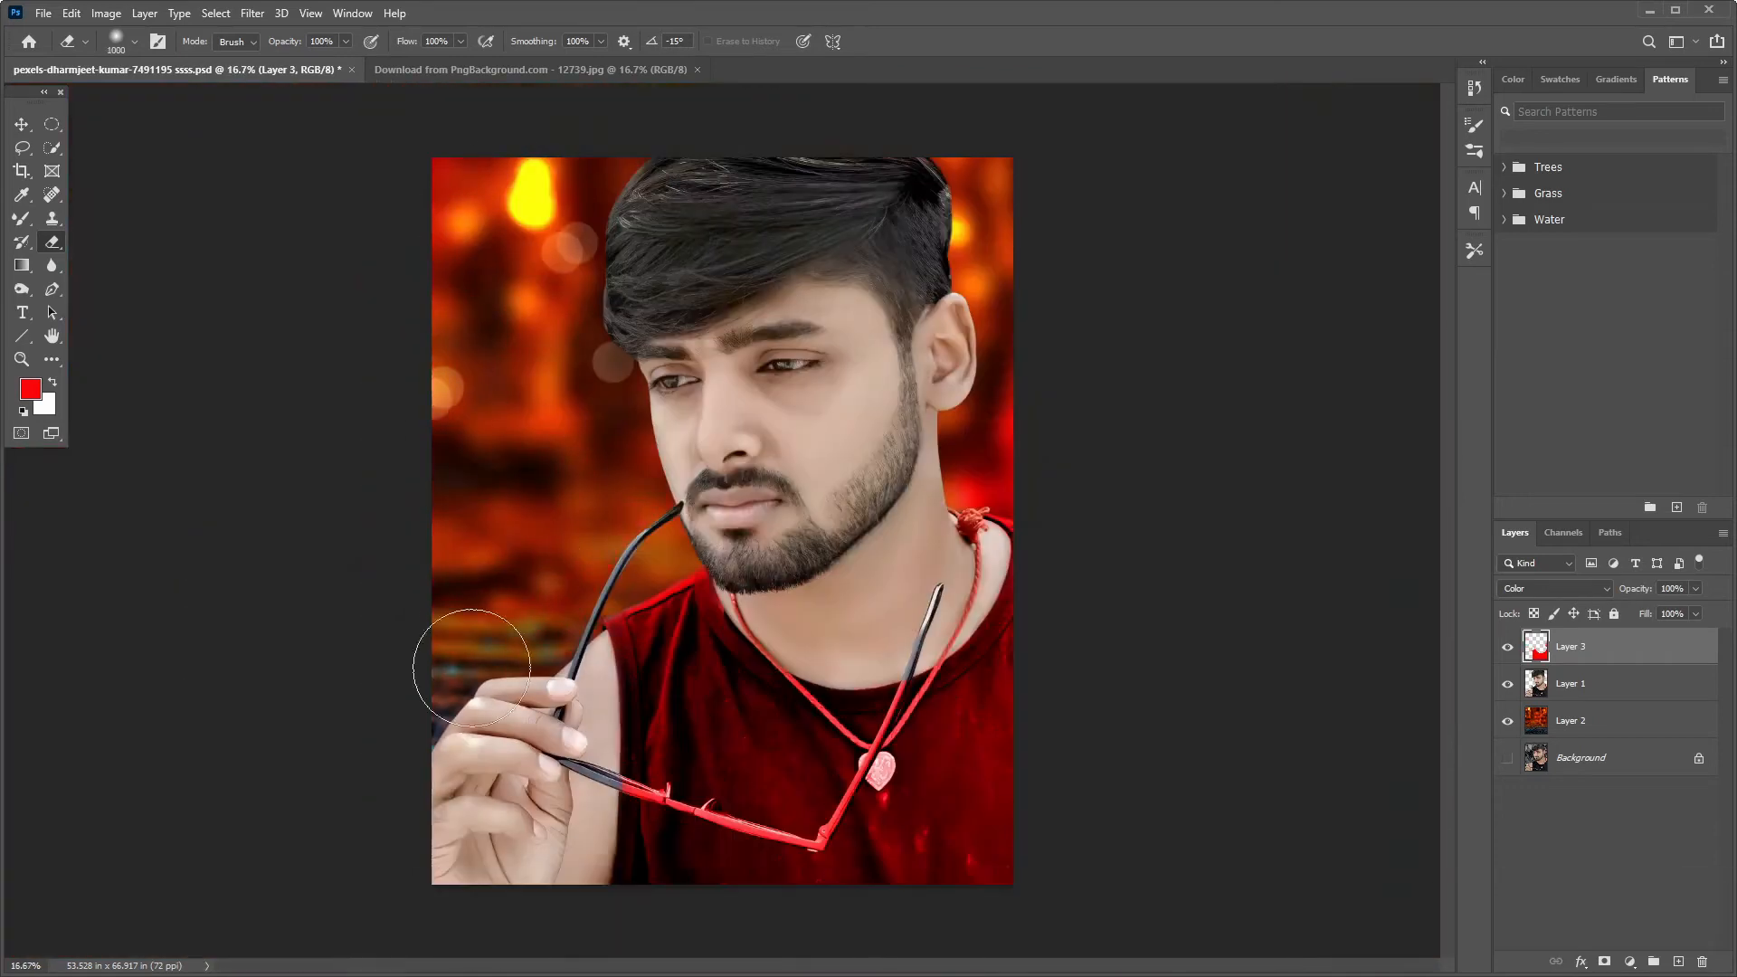
Erase the red along the glasses' lower frame, hinges and the arm crossing the shirt with straight strokes of a much smaller Eraser.
key("ctrl+plus")
key("space")
key("ctrl+plus")
key("ctrl+plus")
left_click_drag(769, 633, 998, 226)
key("bracketleft")
key("bracketleft")
key("bracketleft")
key("bracketleft")
key("bracketleft")
key("bracketleft")
key("bracketleft")
key("bracketleft")
key("bracketleft")
key("bracketleft")
key("bracketleft")
key("bracketleft")
key("bracketleft")
key("bracketleft")
key("bracketleft")
left_click(1034, 253, "shift")
left_click(877, 553, "shift")
left_click(497, 457, "shift")
left_click(289, 384, "shift")
left_click(540, 469, "shift")
left_click(407, 407, "shift")
Clear the red from the heart pendant and the remaining glasses edges, reducing the Eraser to 60 px, and switch to the Move tool.
left_click(883, 514)
left_click(1001, 310)
left_click_drag(1043, 292, 1043, 378)
left_click_drag(1043, 378, 859, 588)
key("bracketleft")
key("bracketleft")
left_click(1056, 200, "shift")
left_click(758, 418, "shift")
left_click(579, 242, "shift")
key("ctrl+minus")
key("ctrl+minus")
key("ctrl+minus")
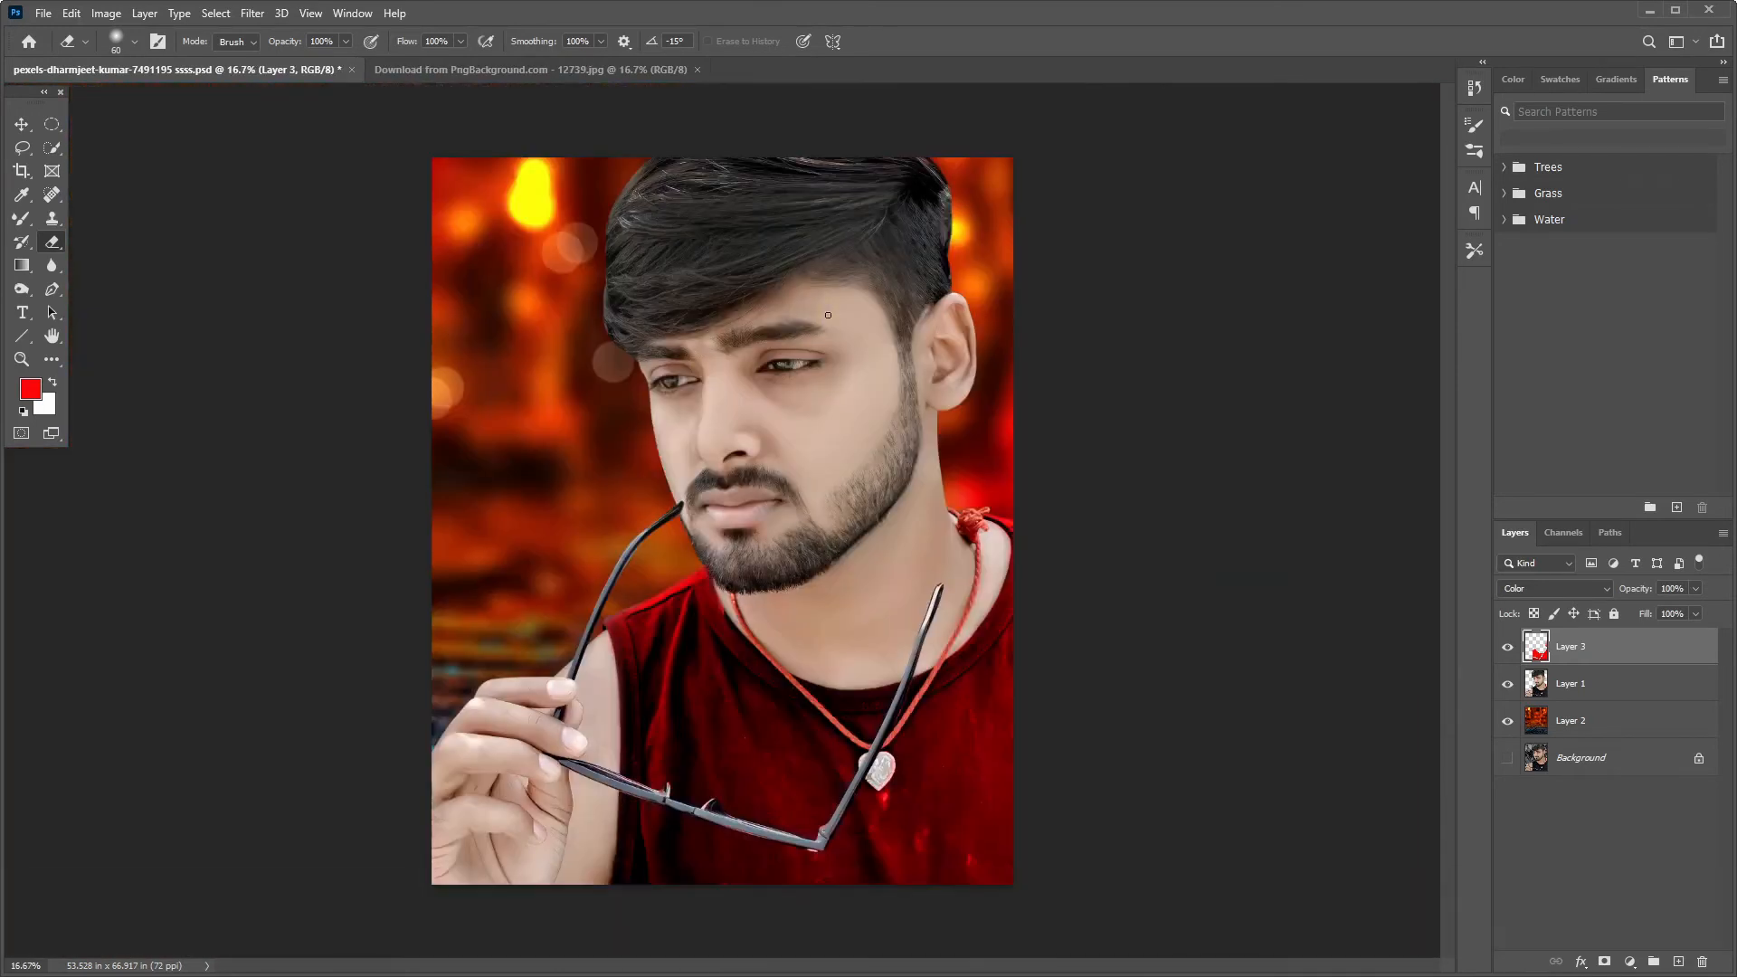
key("v")
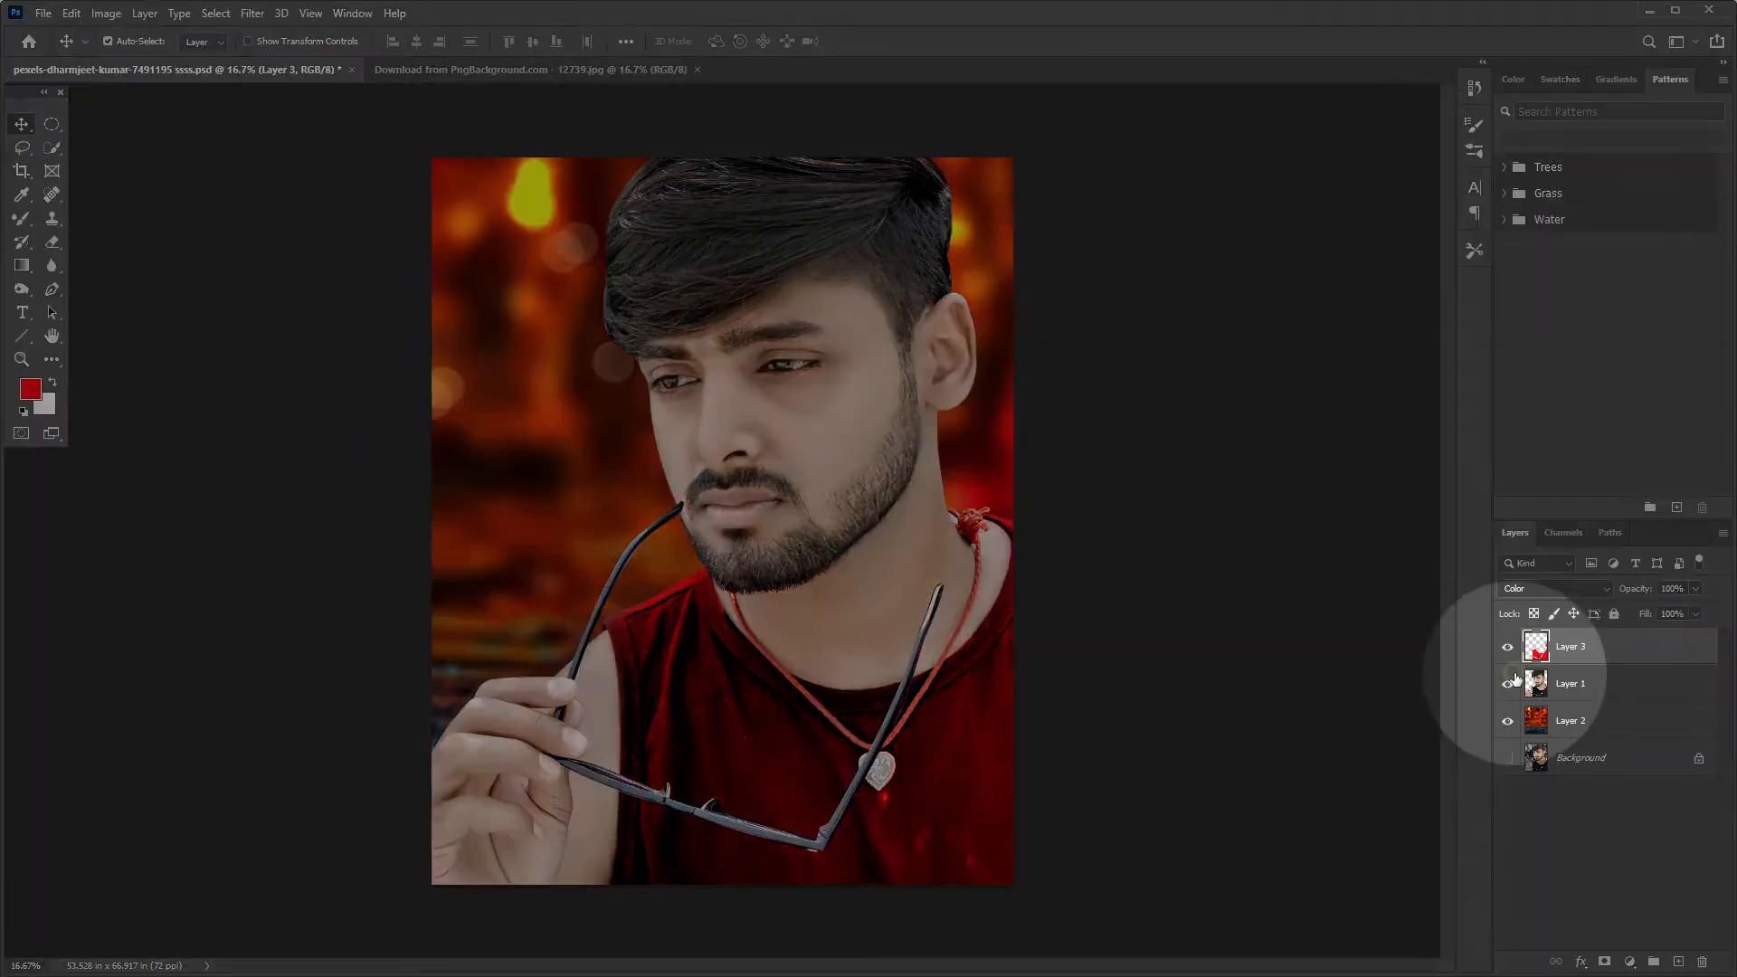
Merge Layer 3 down into Layer 1, and merge that result down into Layer 2.
right_click(1601, 665)
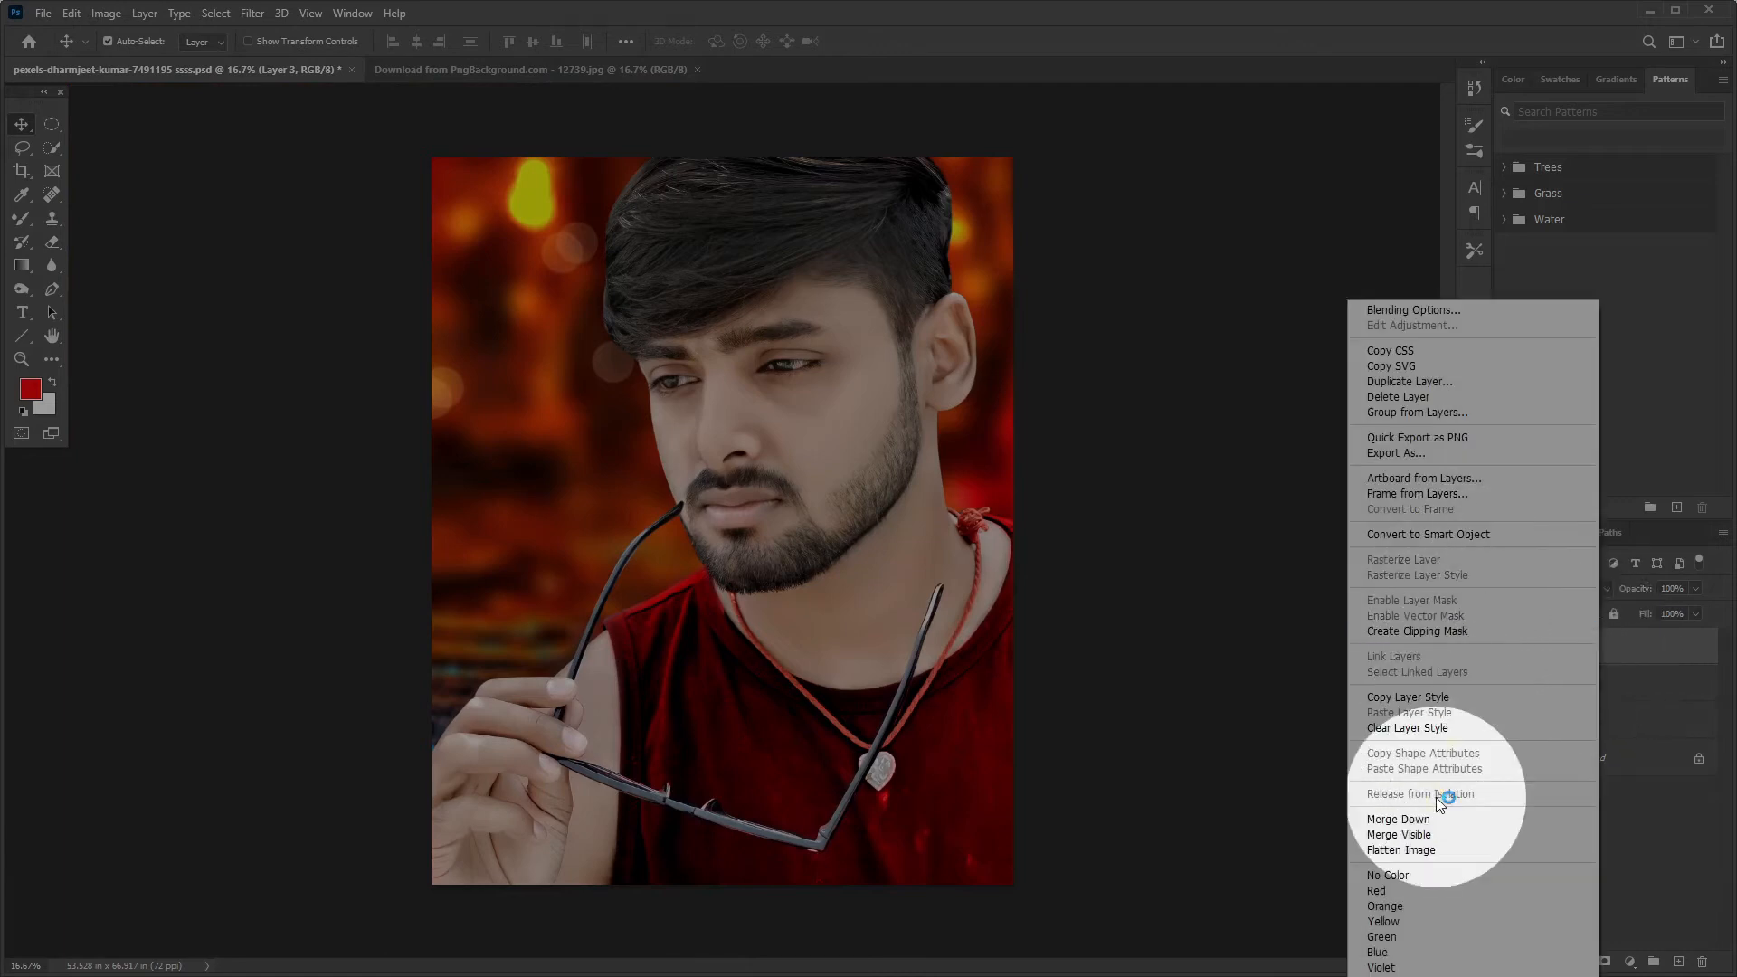
left_click(1429, 819)
right_click(1622, 649)
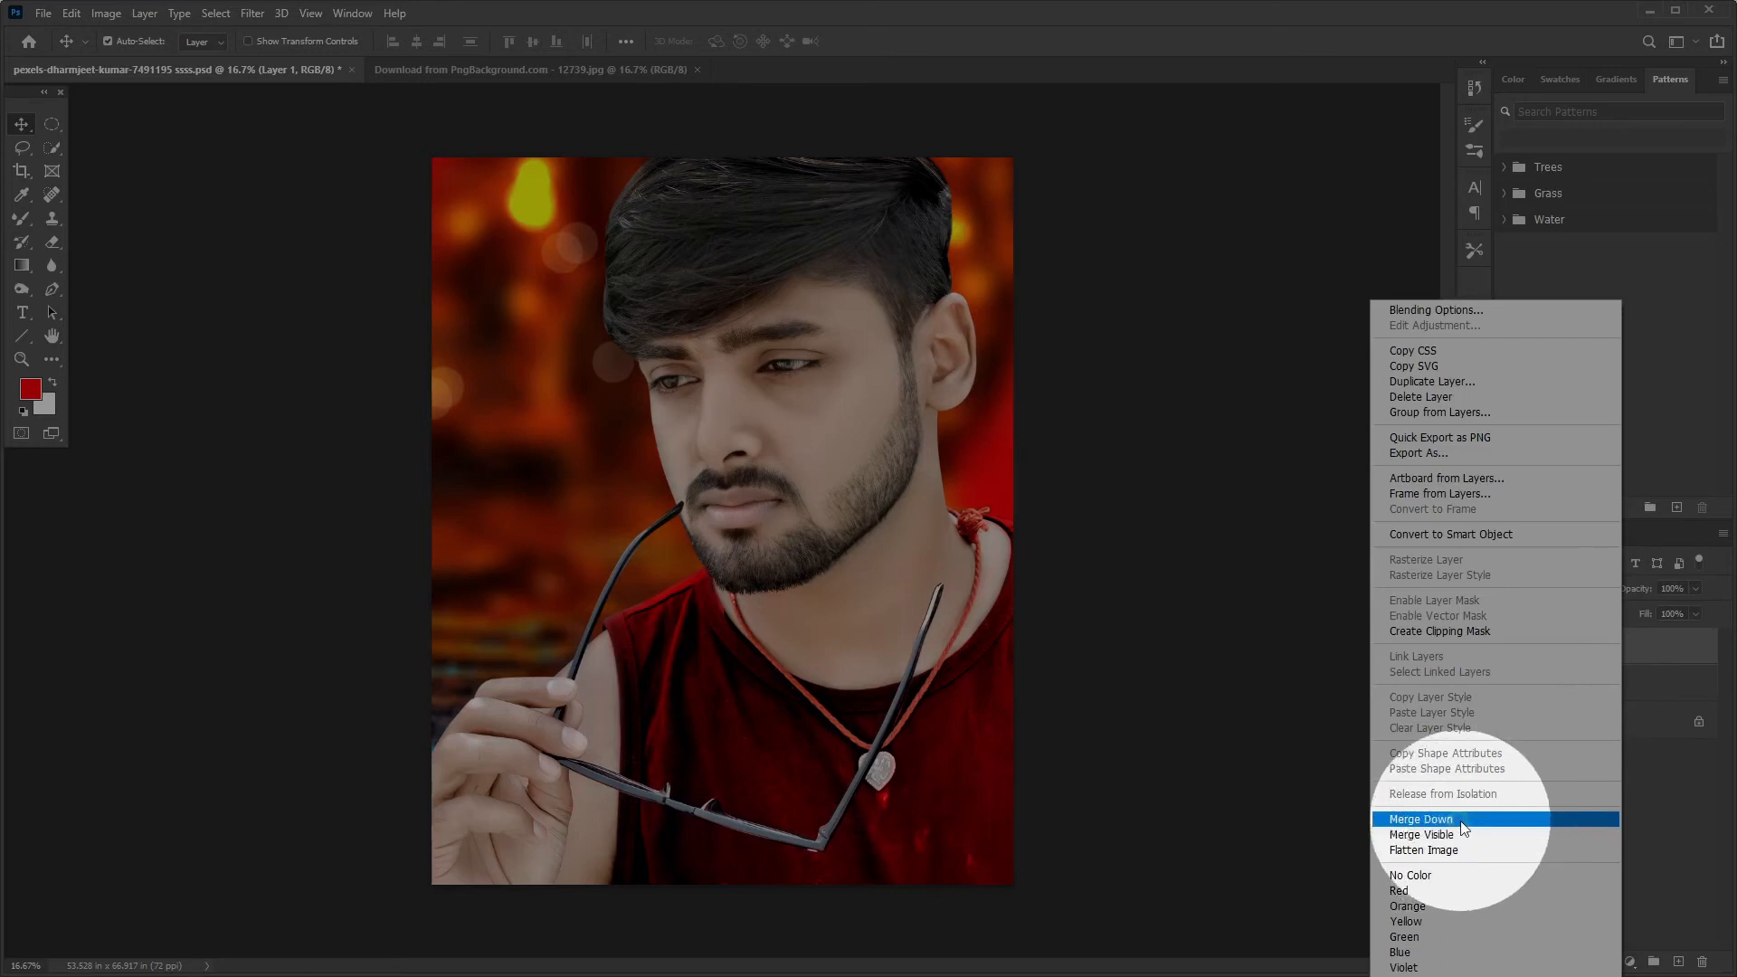
left_click(1425, 819)
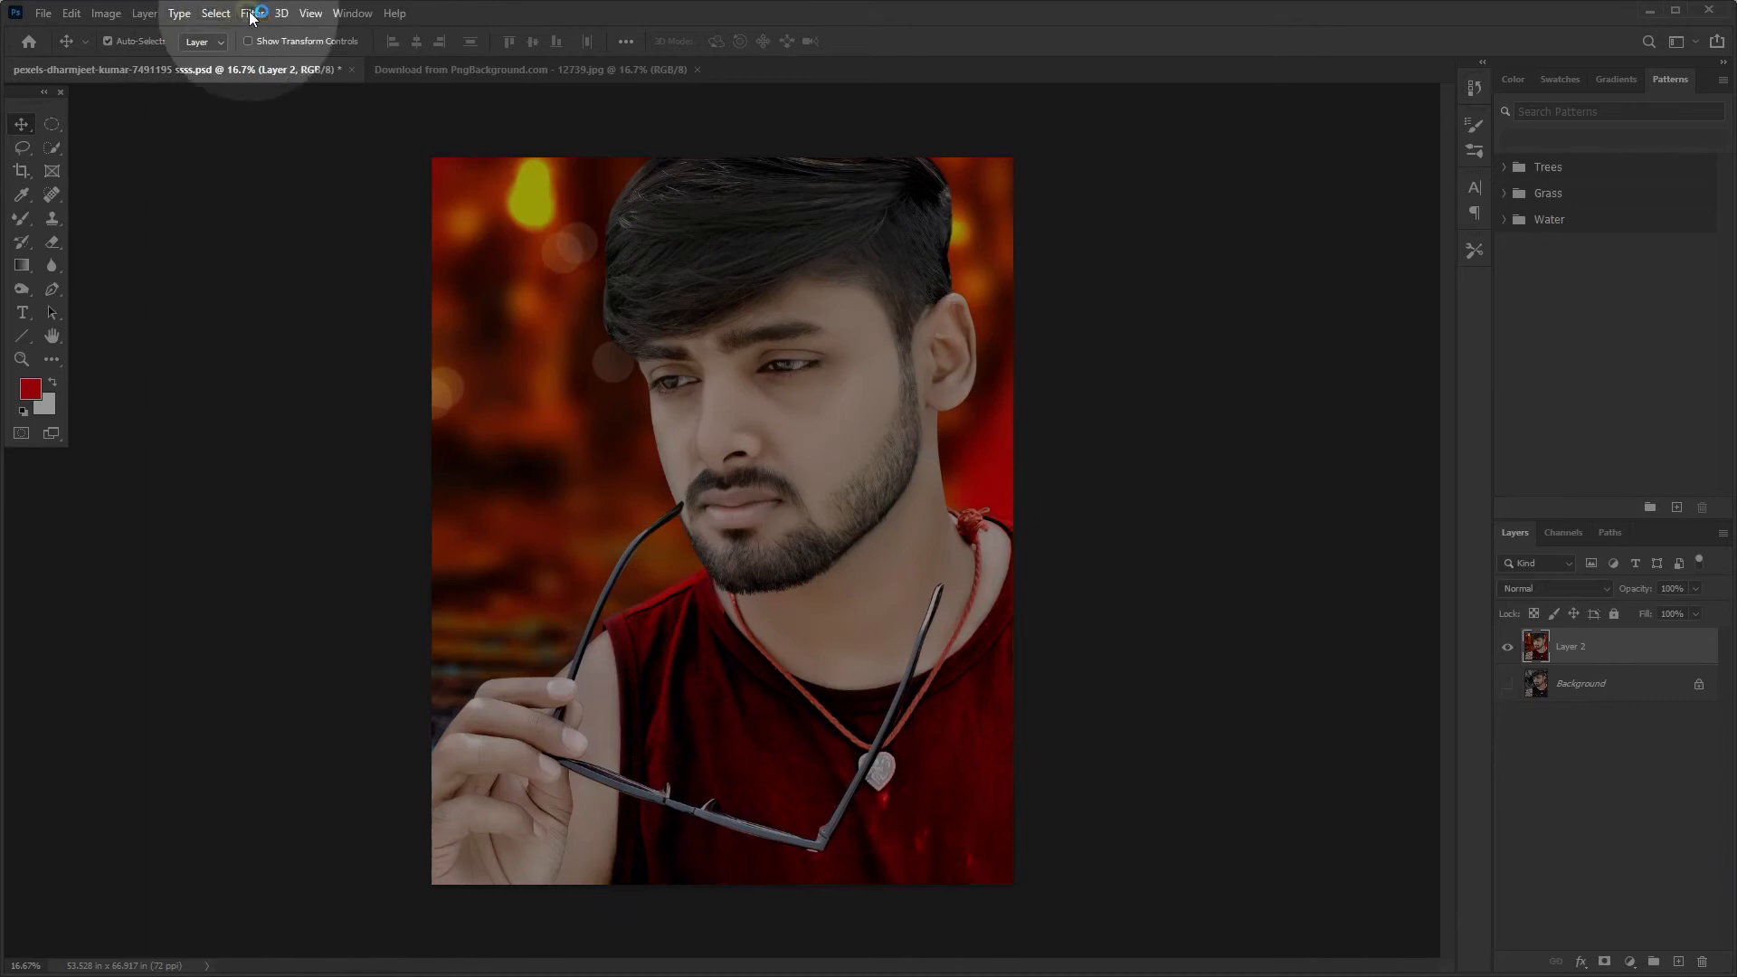
Apply the Oil Paint filter to Layer 2 with Stylization 9.8, Cleanliness 2.1, Scale 10.0, Bristle Detail 0.0 and Lighting off.
left_click(252, 12)
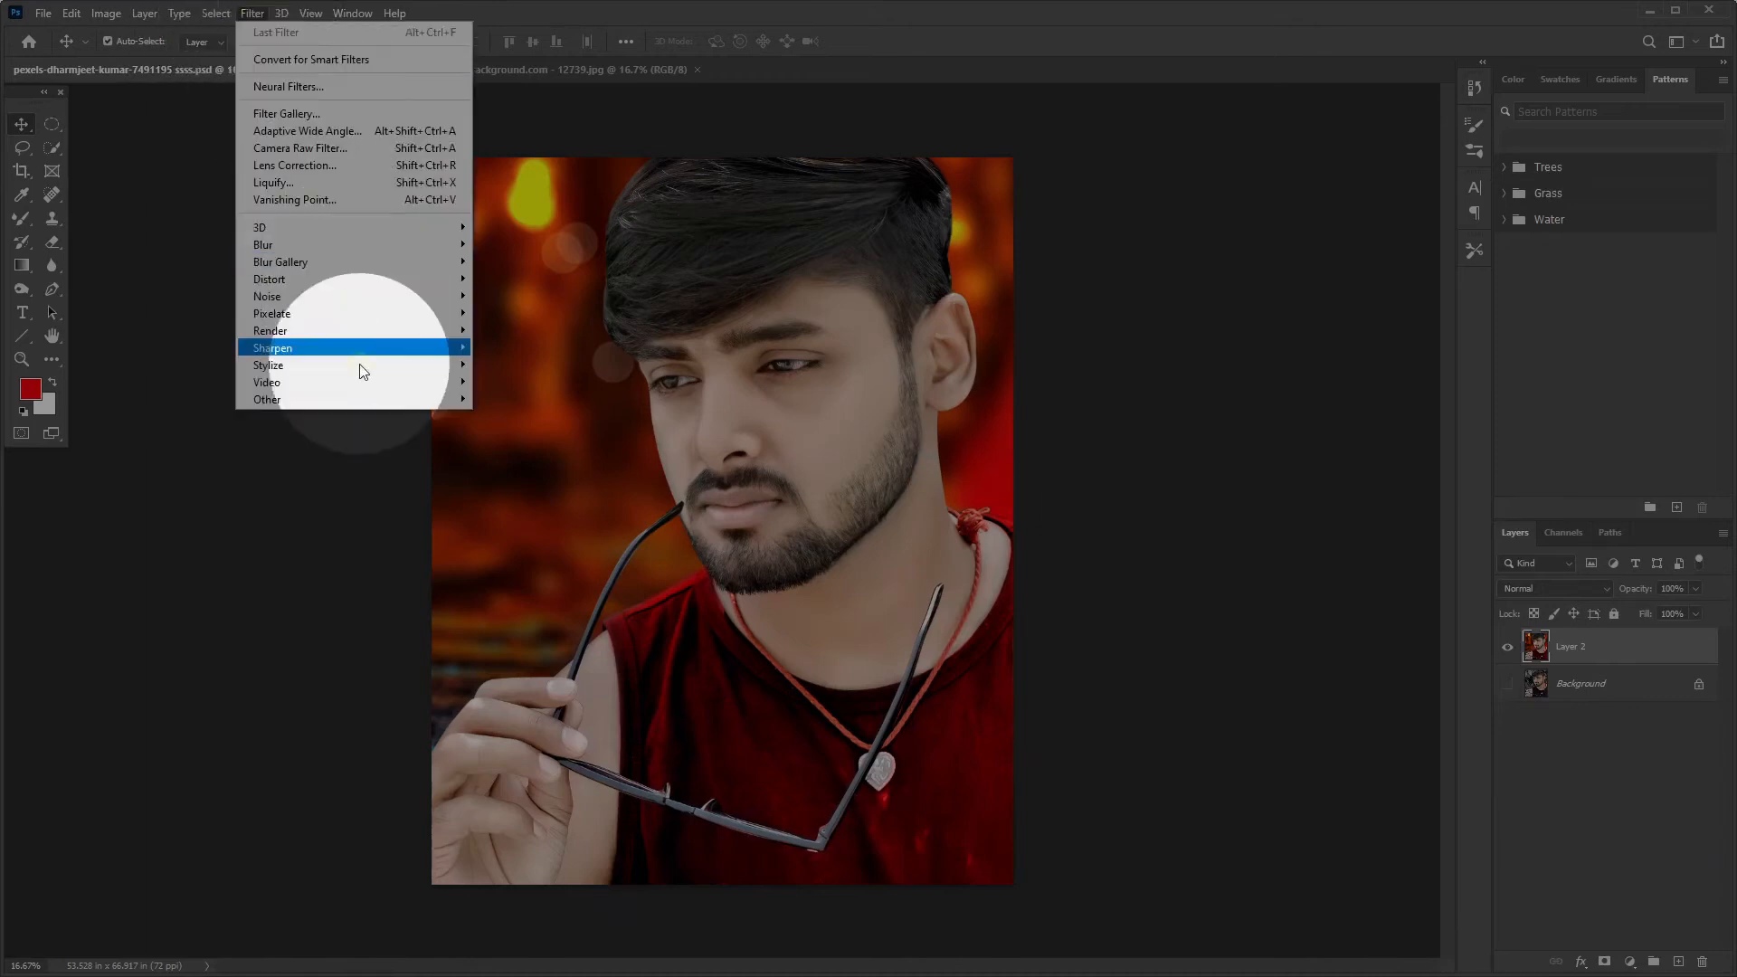
mouse_move(360, 367)
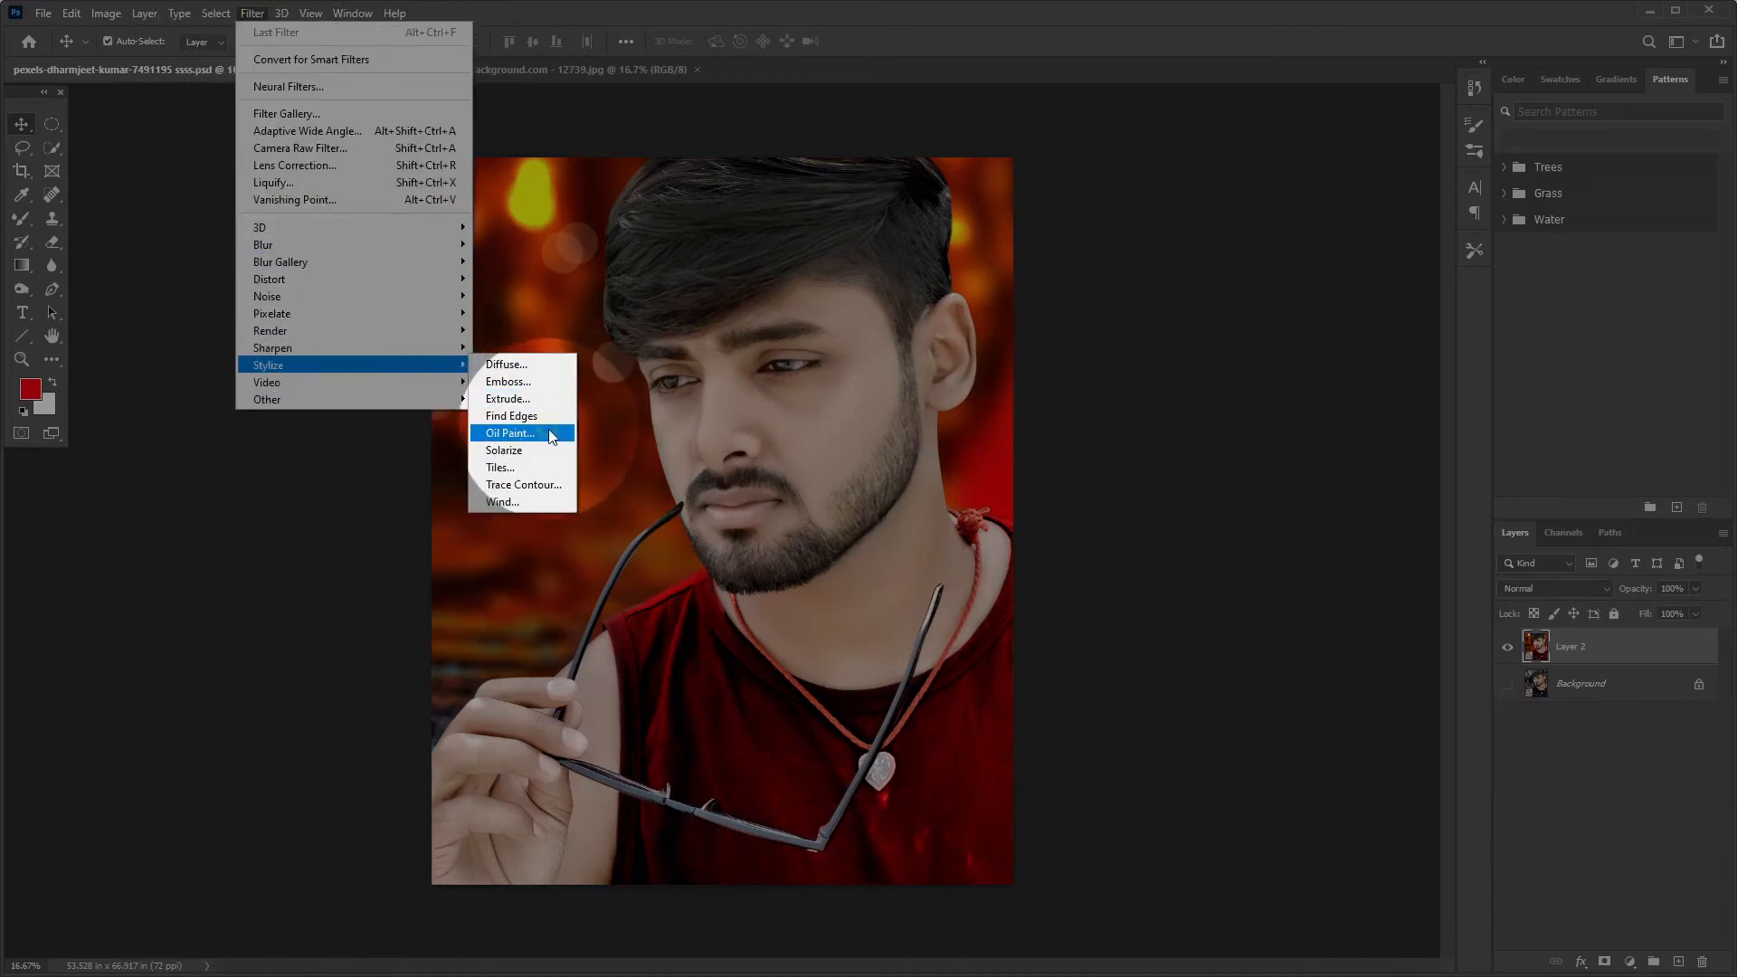
left_click(511, 434)
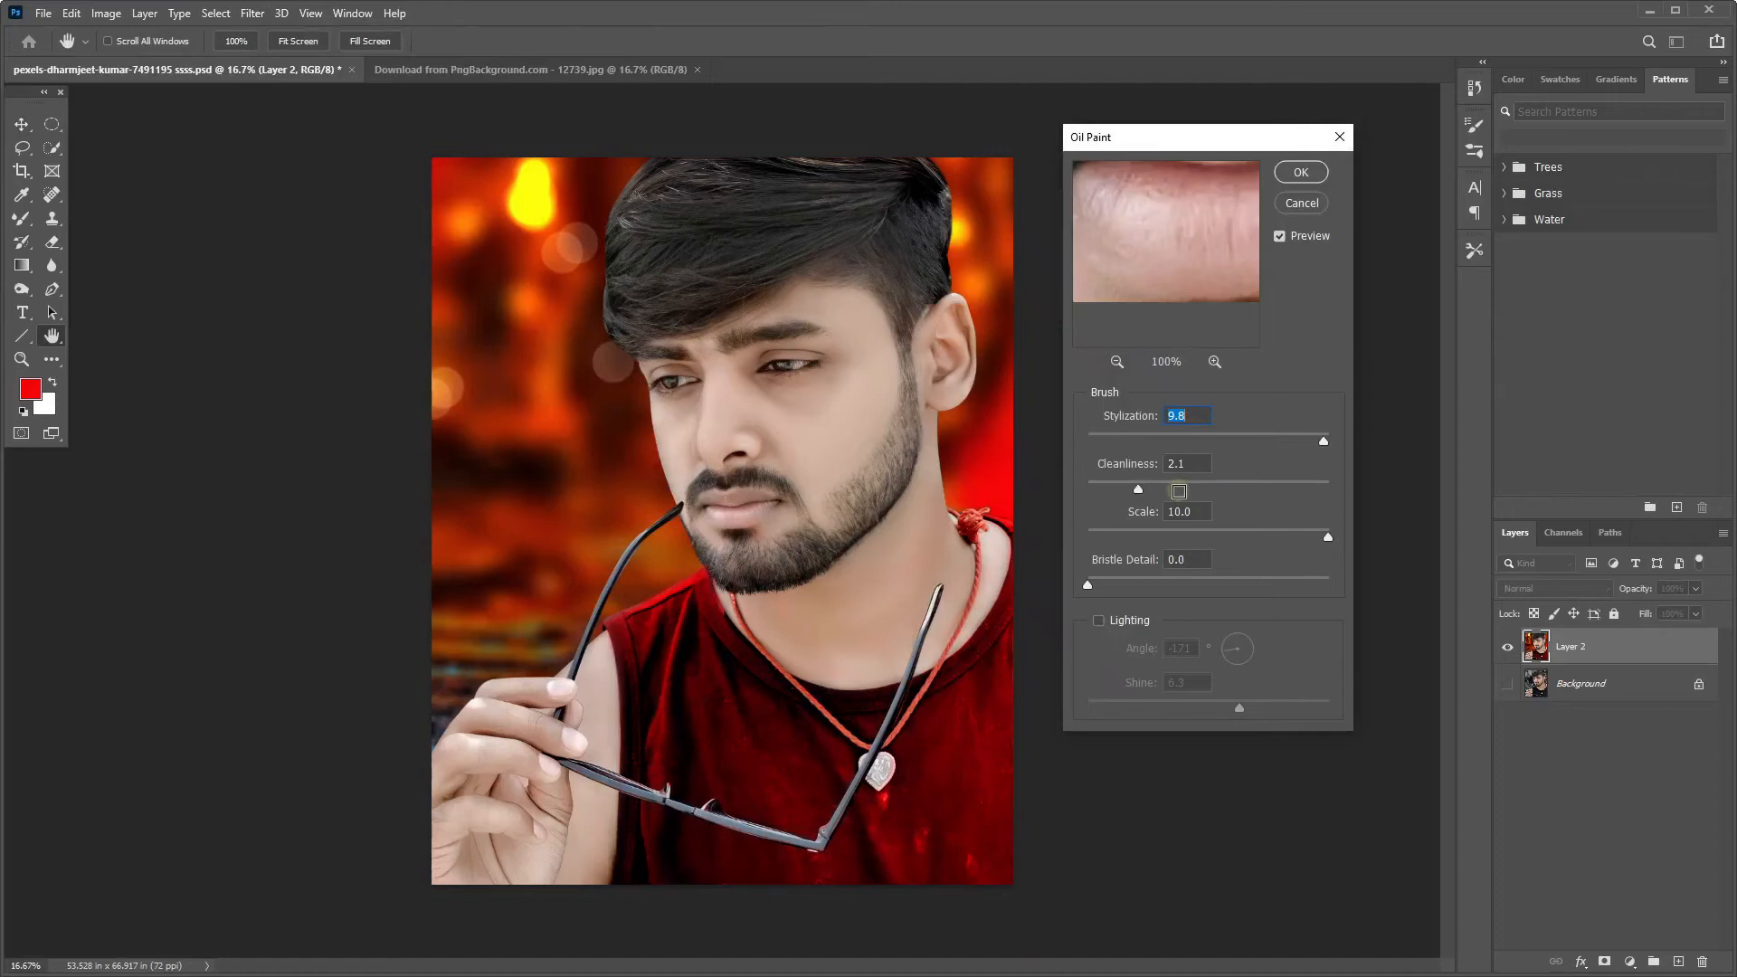
left_click(932, 448)
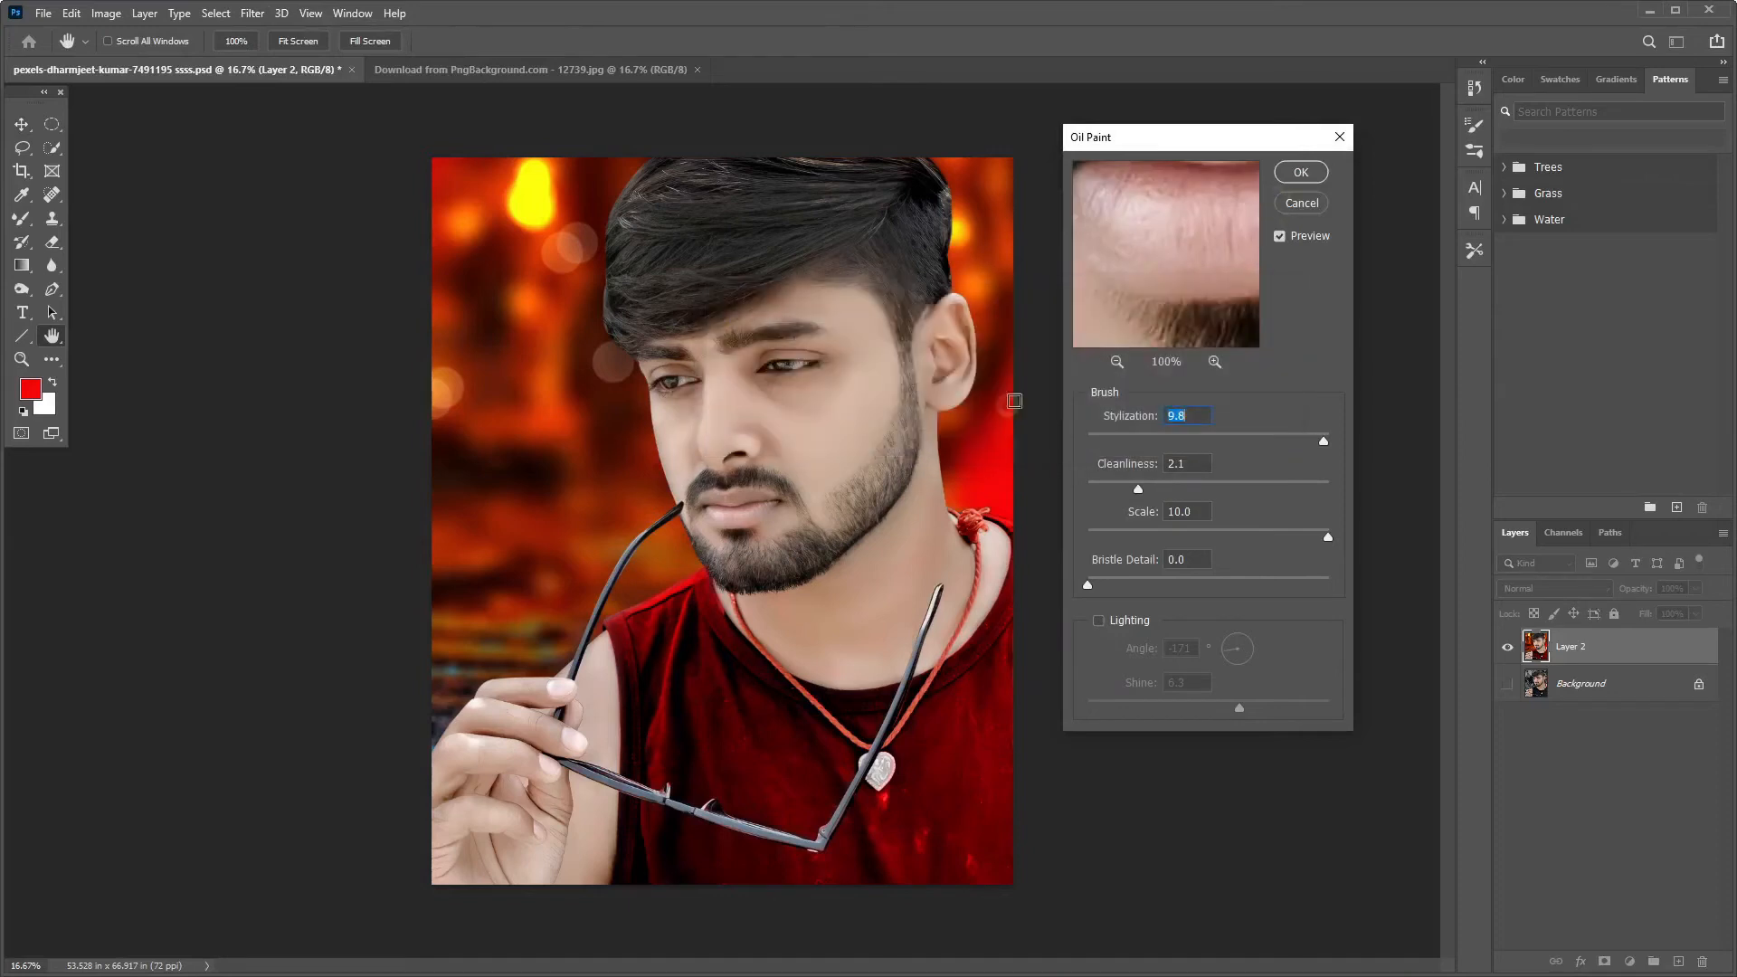
left_click(1296, 172)
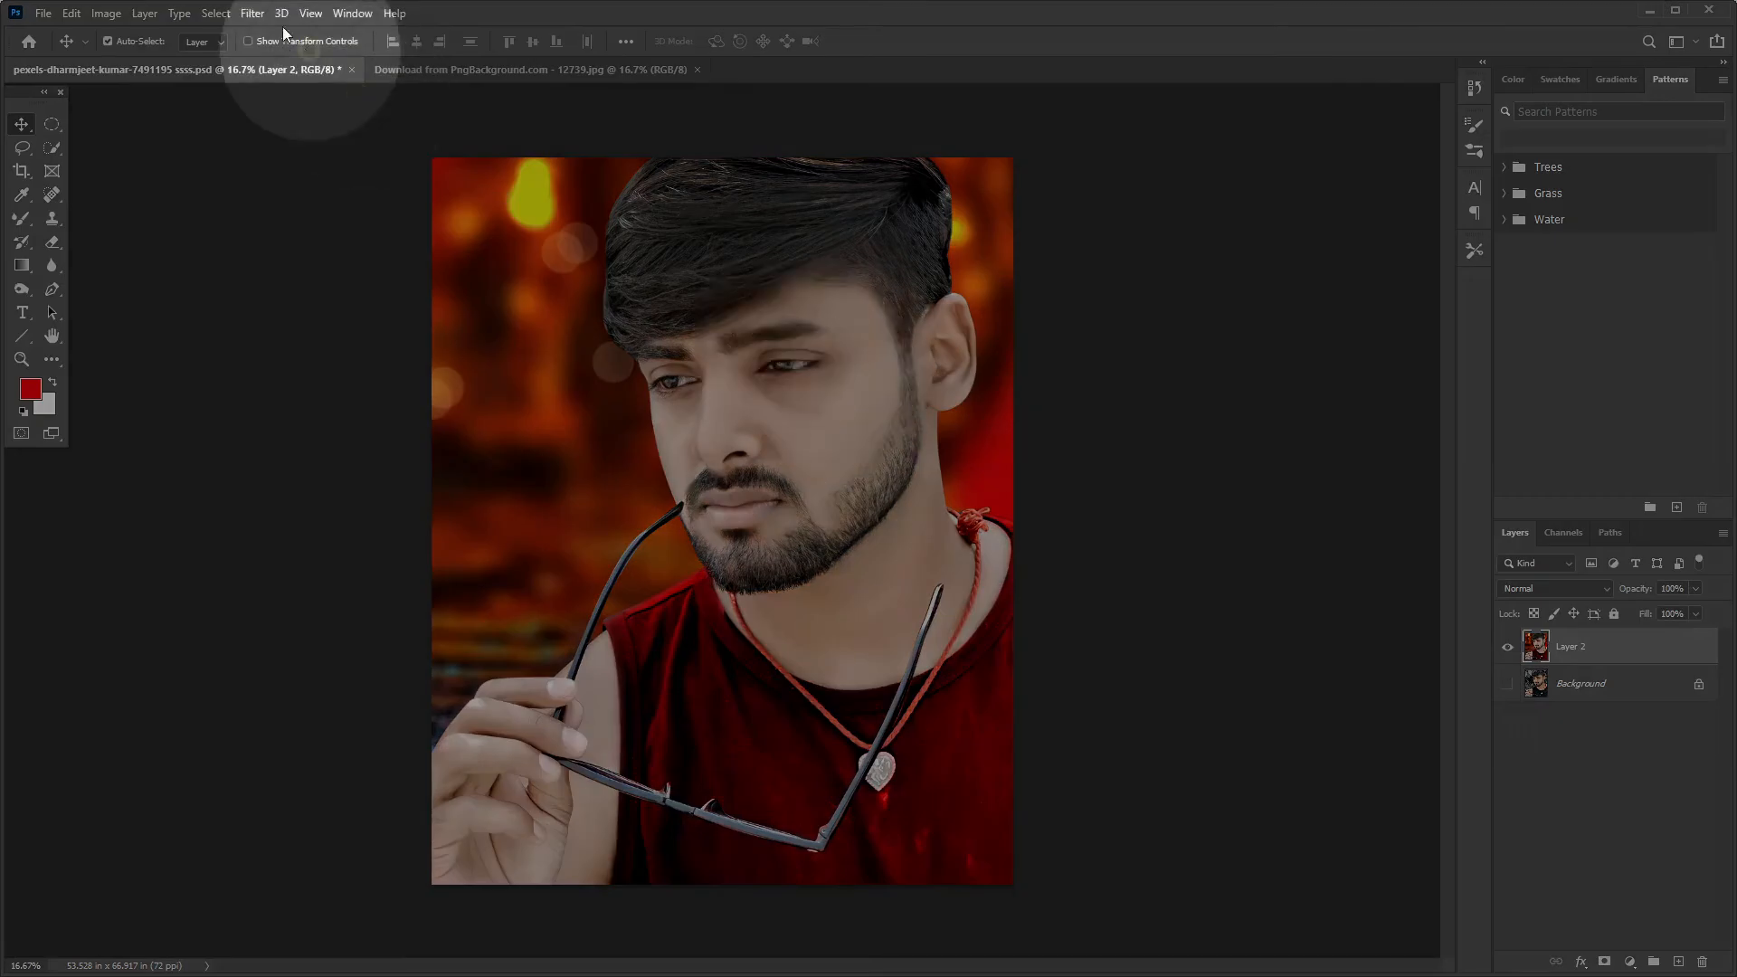
Start the Camera Raw filter on Layer 2 and set Exposure +0.55, Clarity +55, Whites -43, Highlights -6 and Shadows +39.
left_click(252, 13)
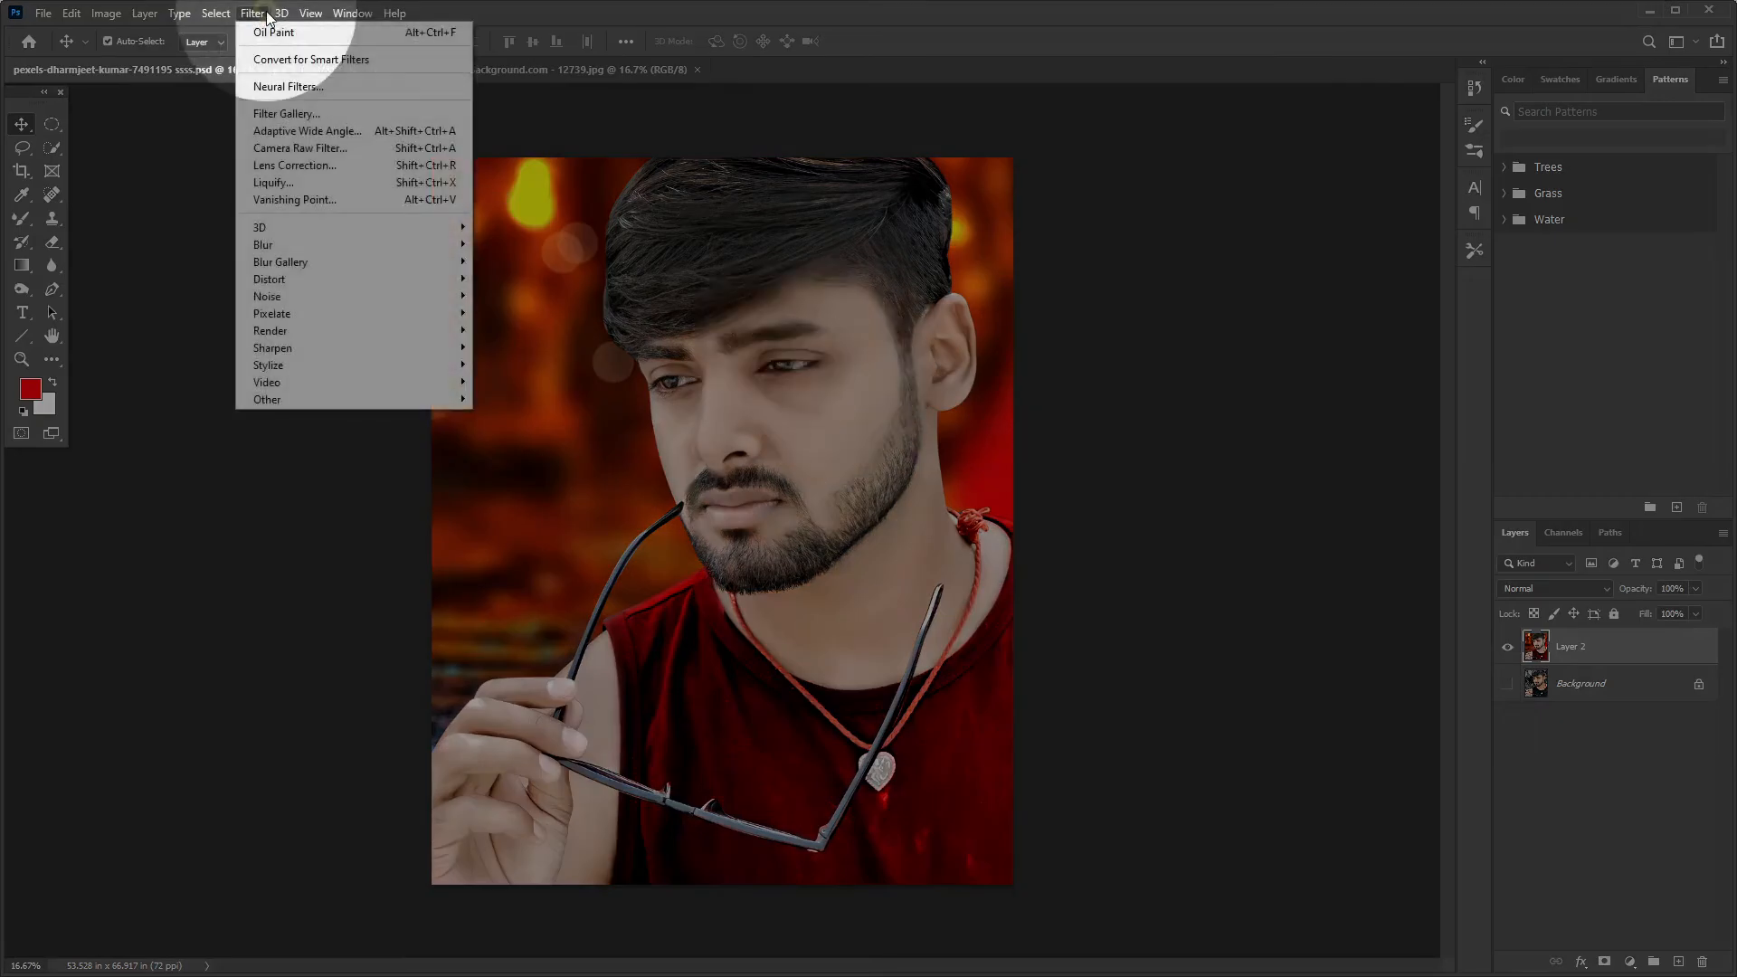
left_click(308, 147)
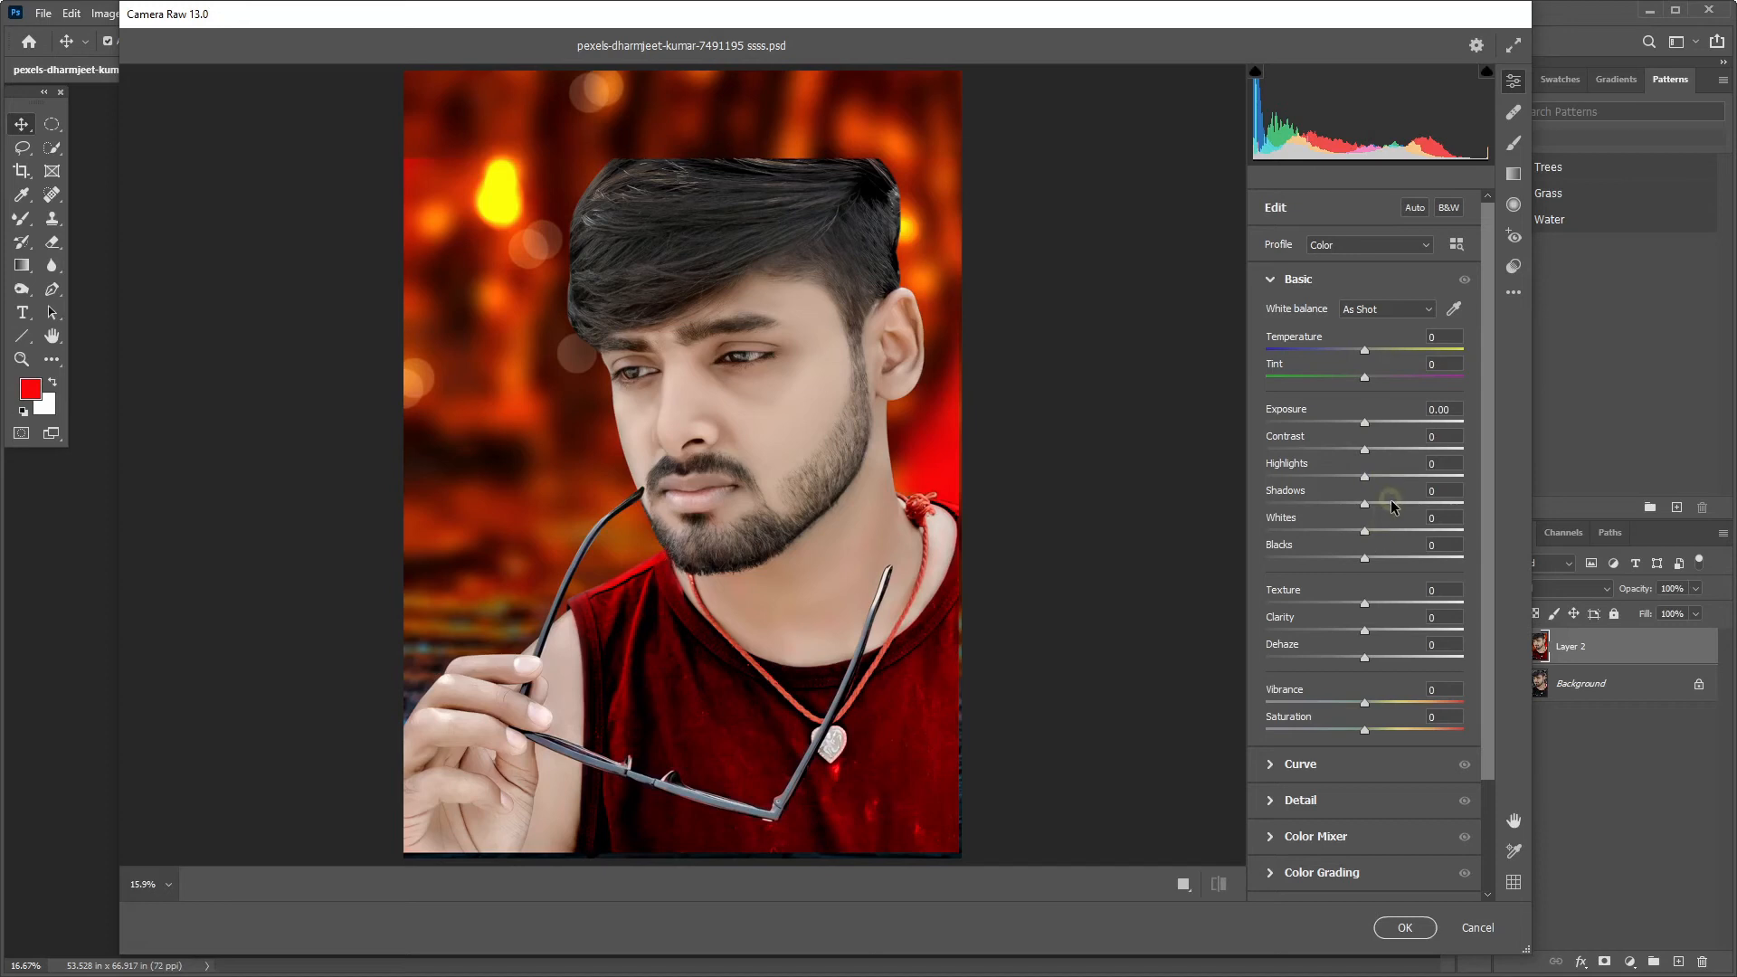
left_click_drag(1364, 423, 1376, 425)
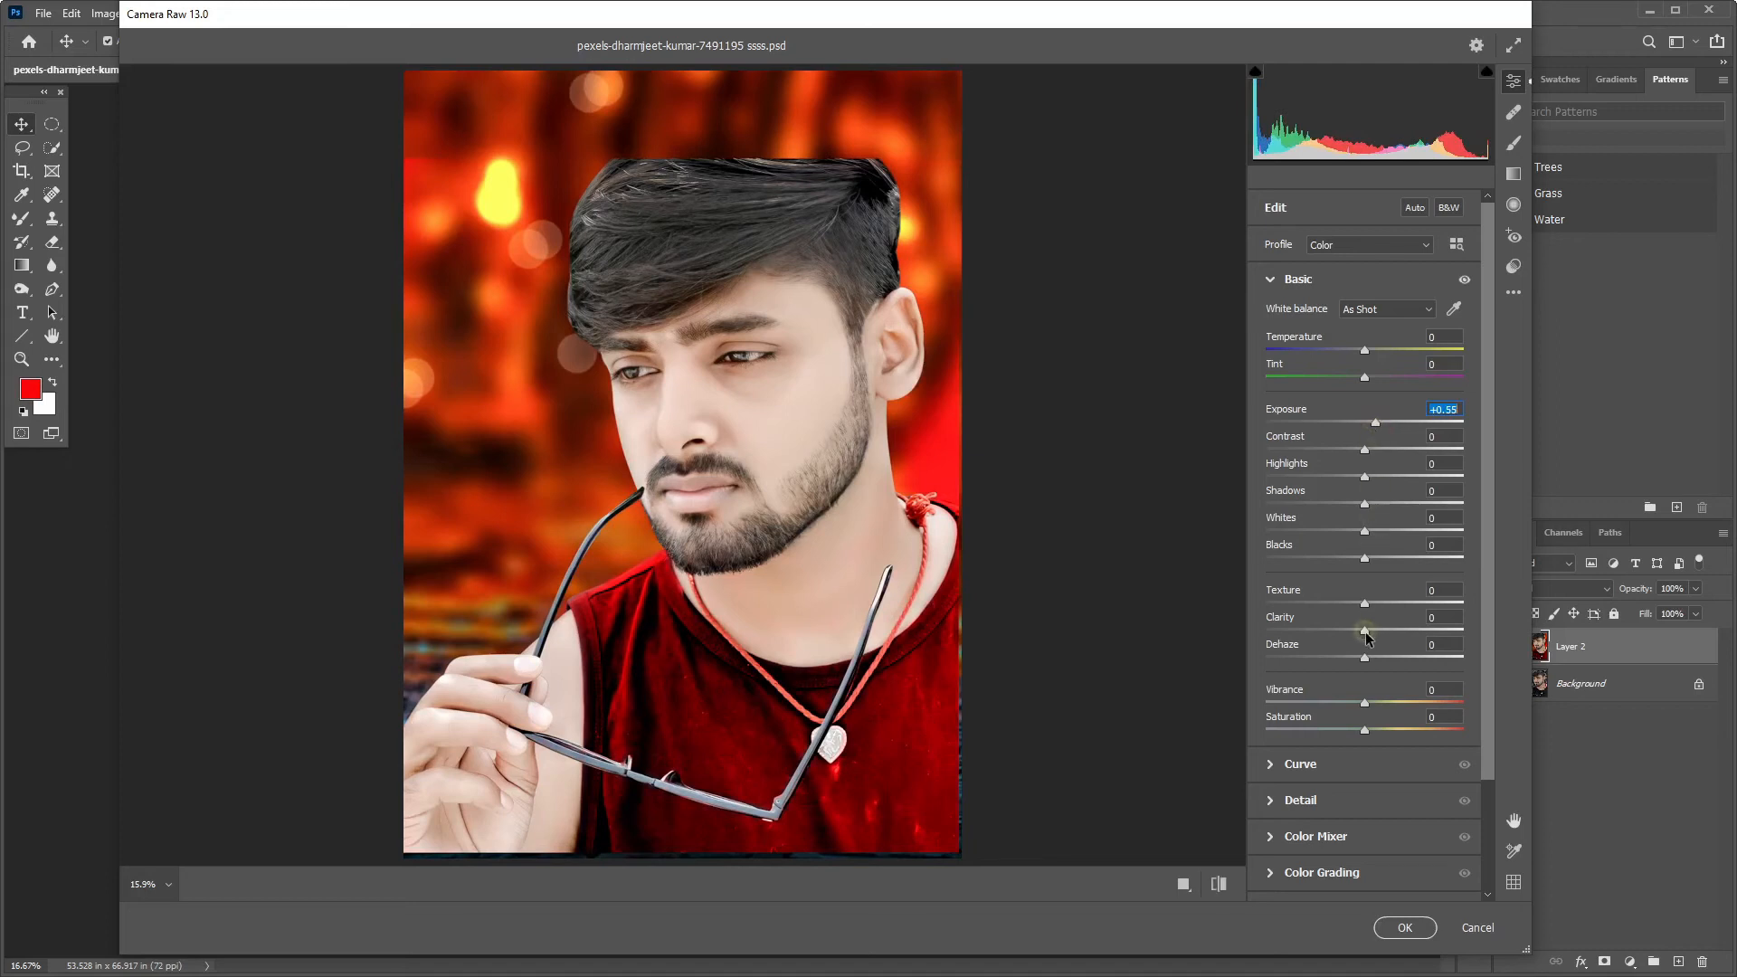
left_click_drag(1392, 629, 1420, 627)
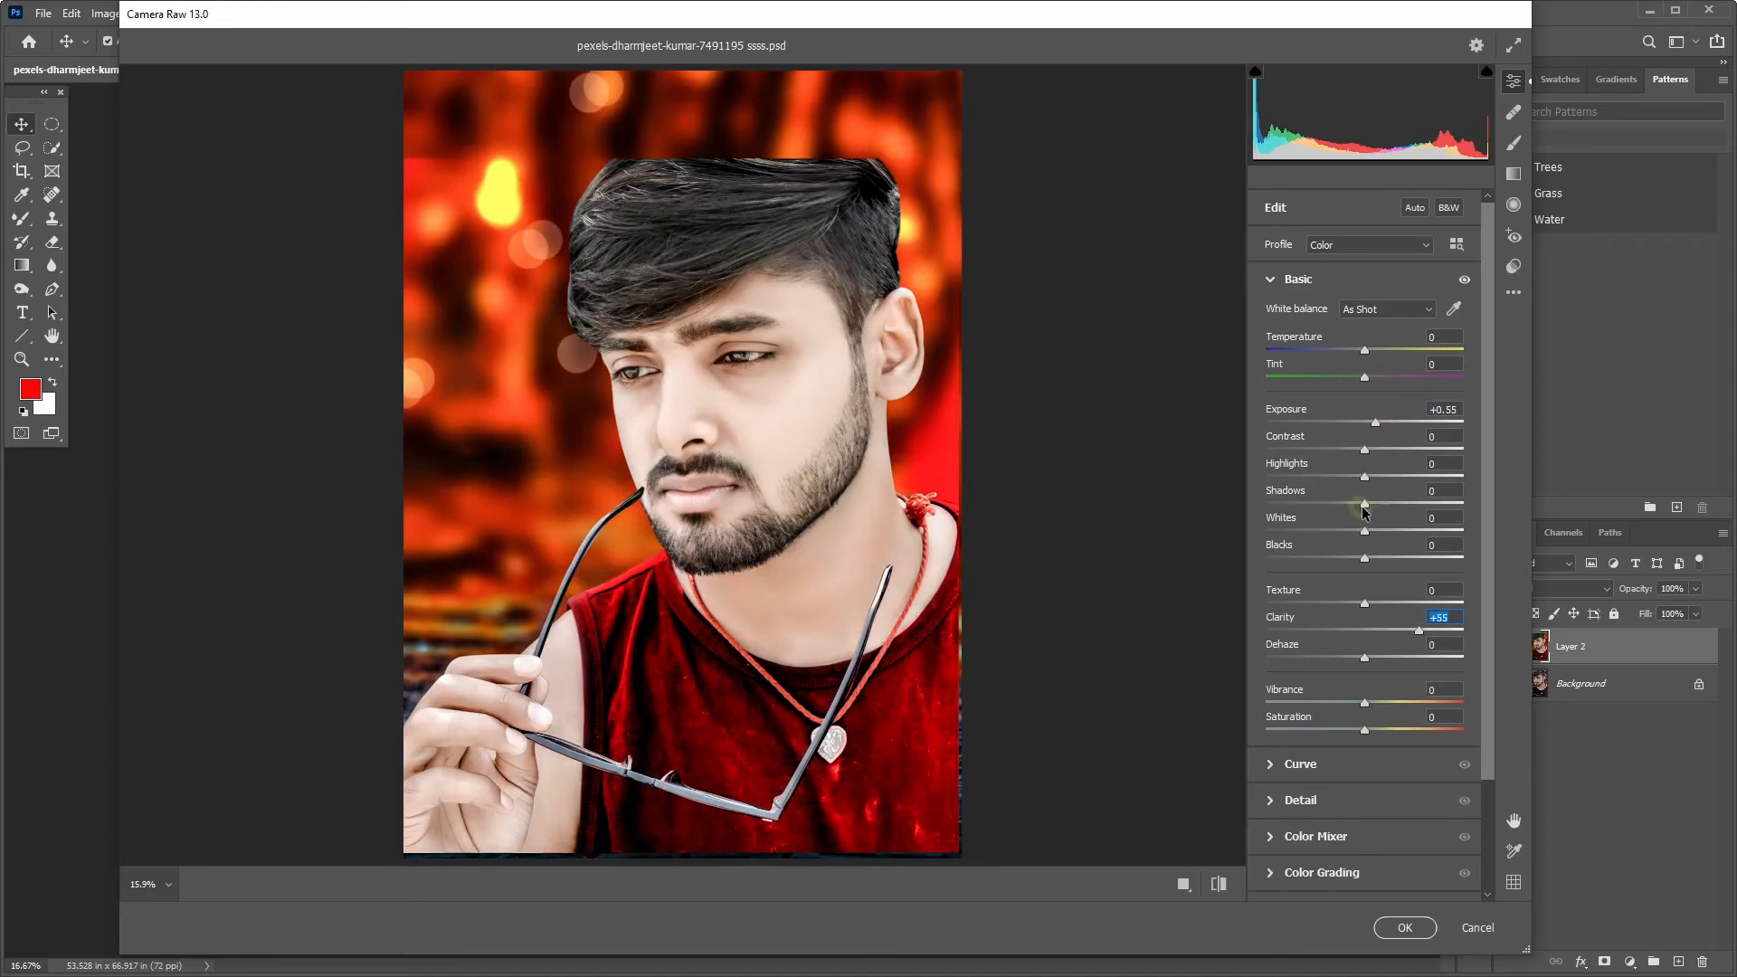
left_click_drag(1365, 525, 1321, 535)
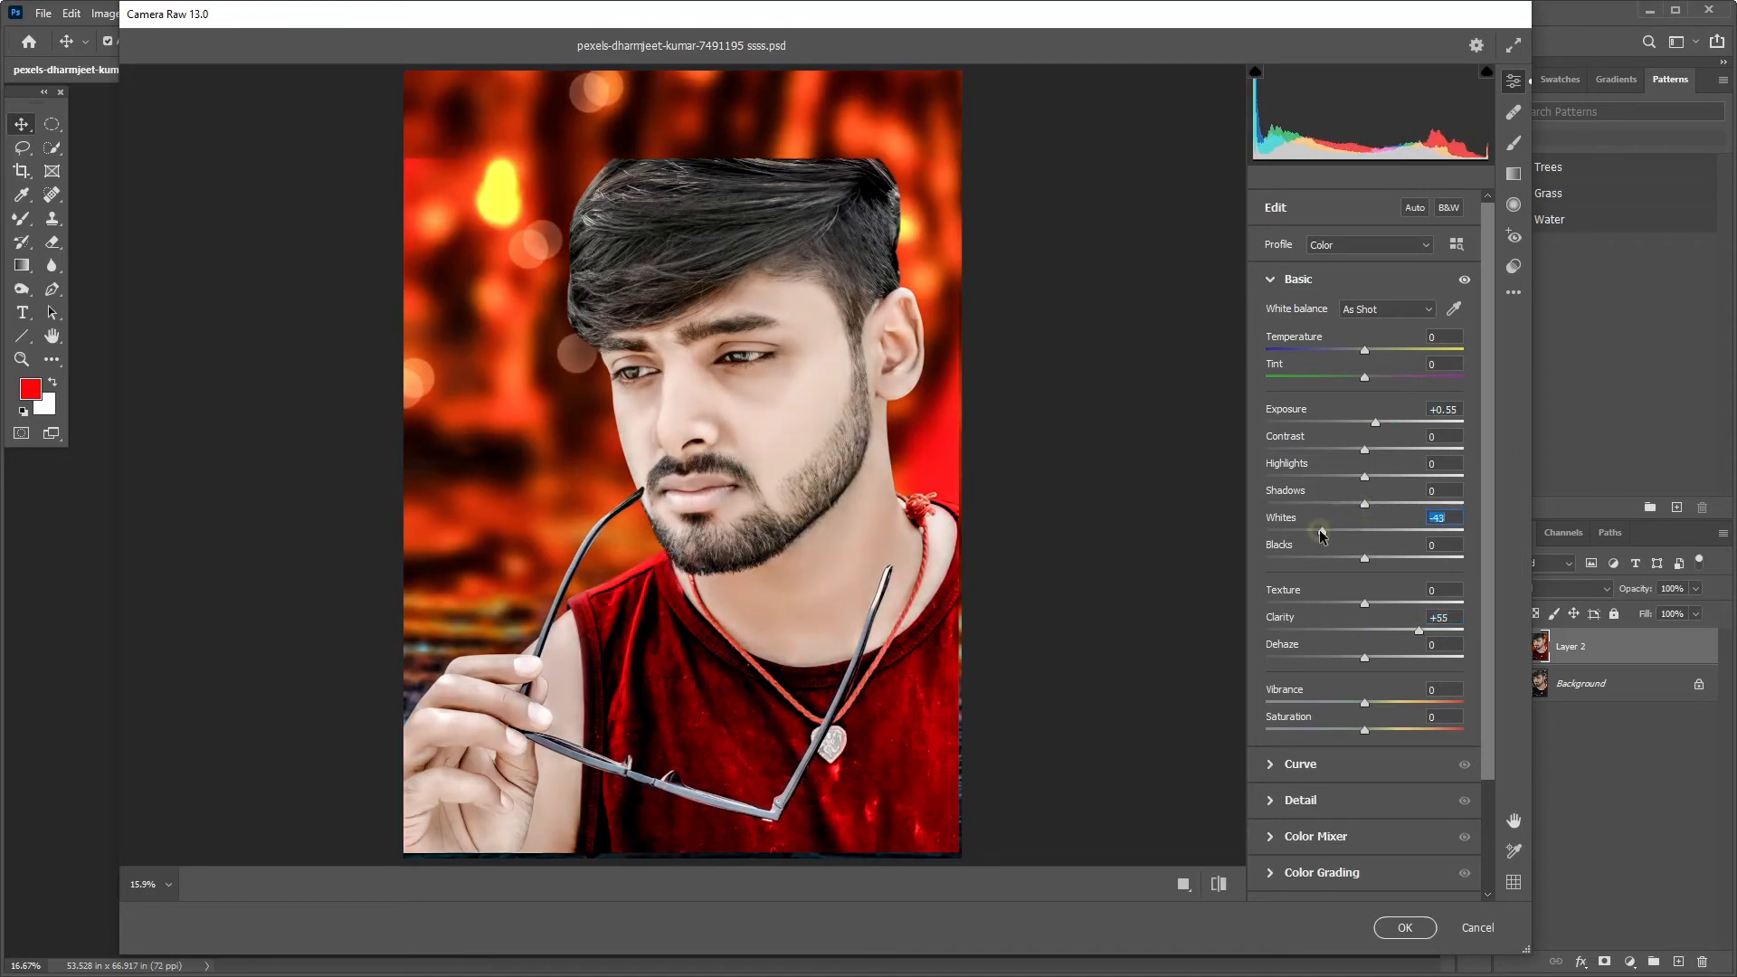
mouse_move(1362, 480)
left_mouse_down()
mouse_move(1345, 480)
mouse_move(1373, 509)
left_mouse_up()
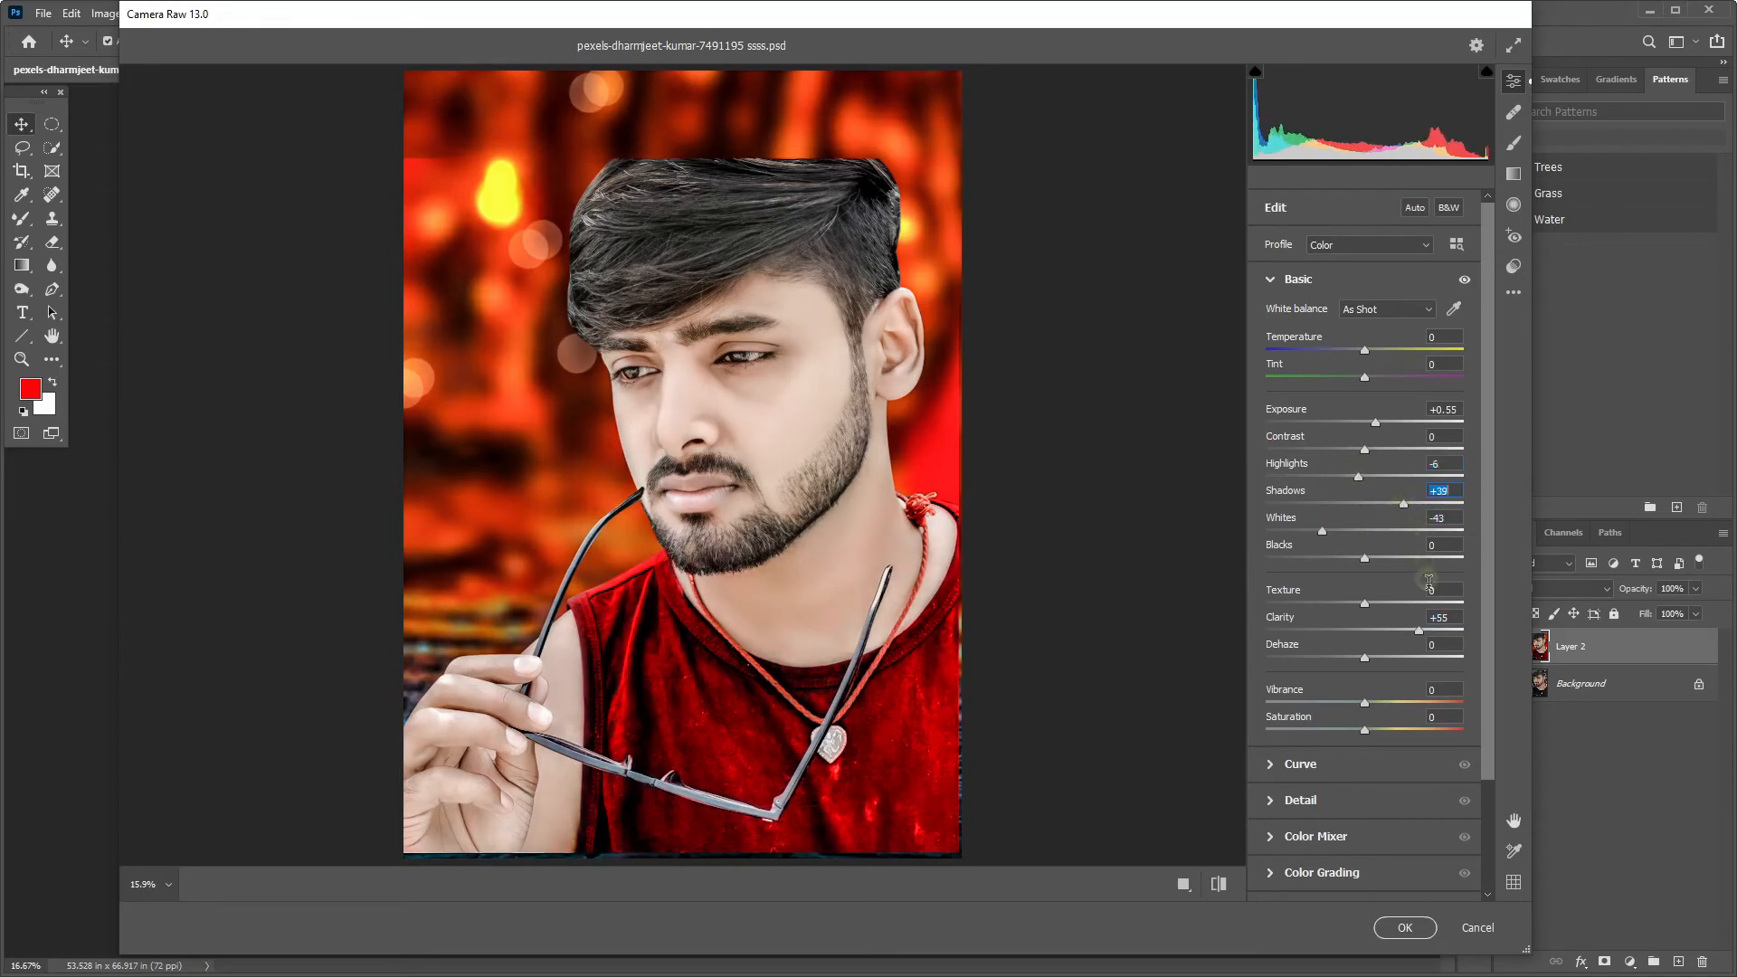
Strengthen the Camera Raw basic adjustments to Clarity +100, Shadows +96, Dehaze +24, Vibrance +40 and Blacks +20.
left_click_drag(1423, 632, 1468, 635)
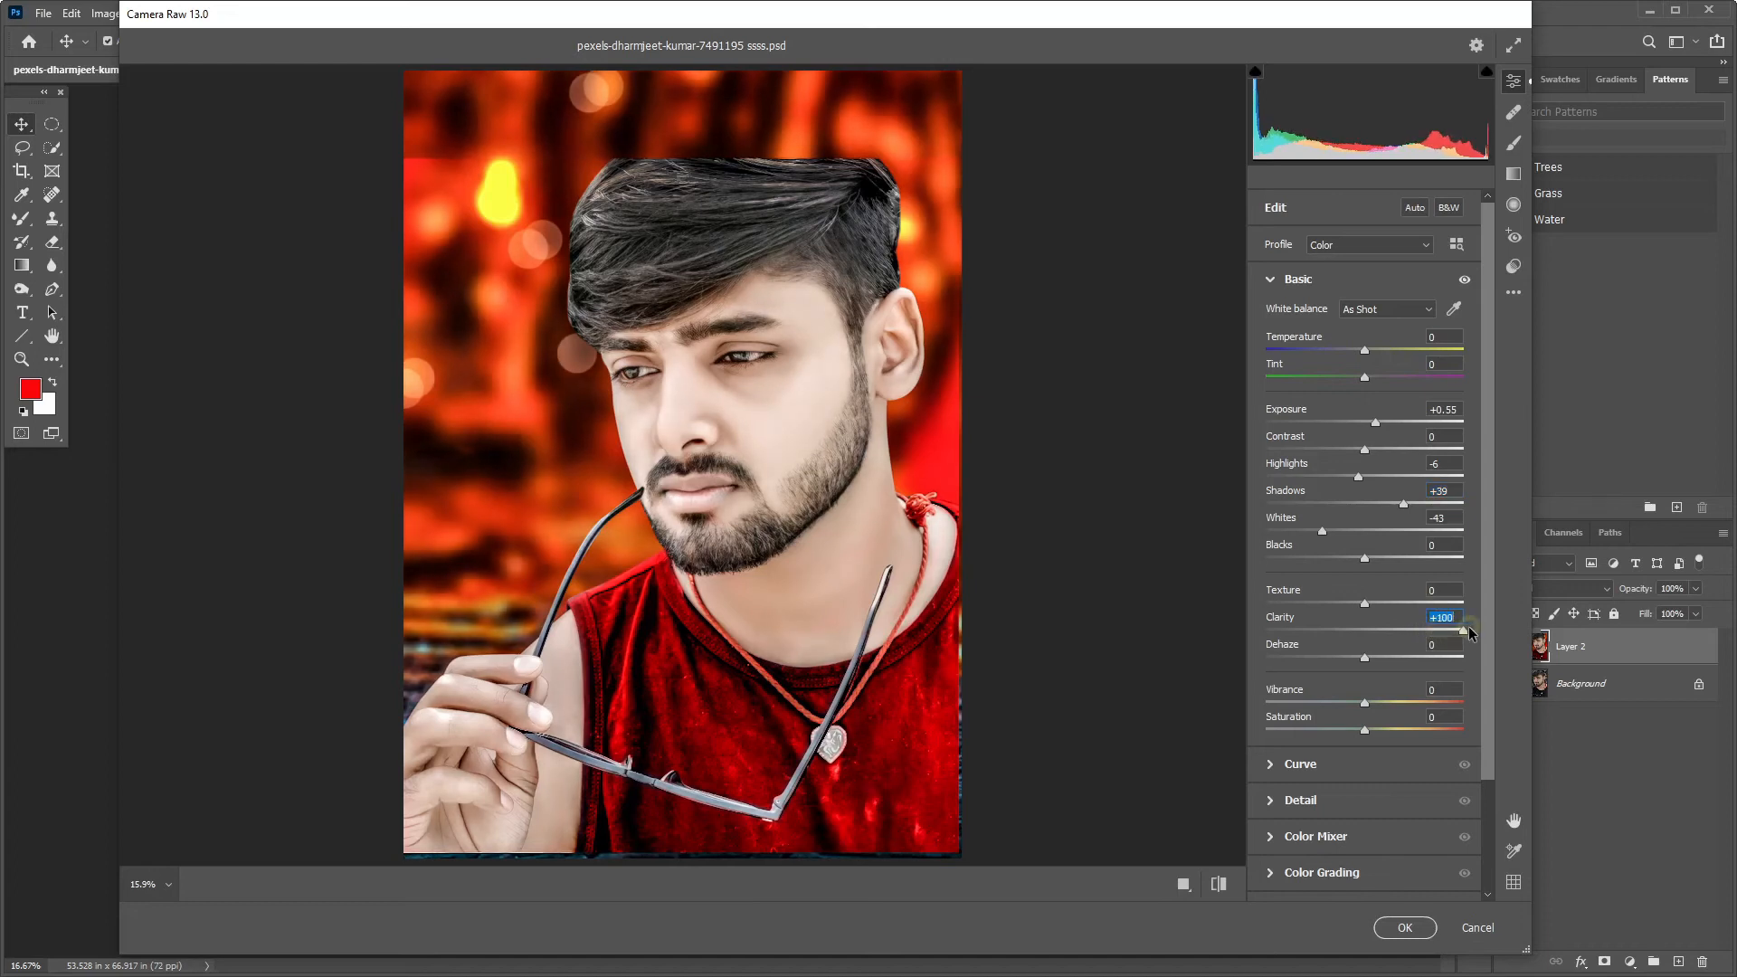
left_click_drag(1364, 657, 1375, 661)
left_click_drag(1411, 504, 1447, 507)
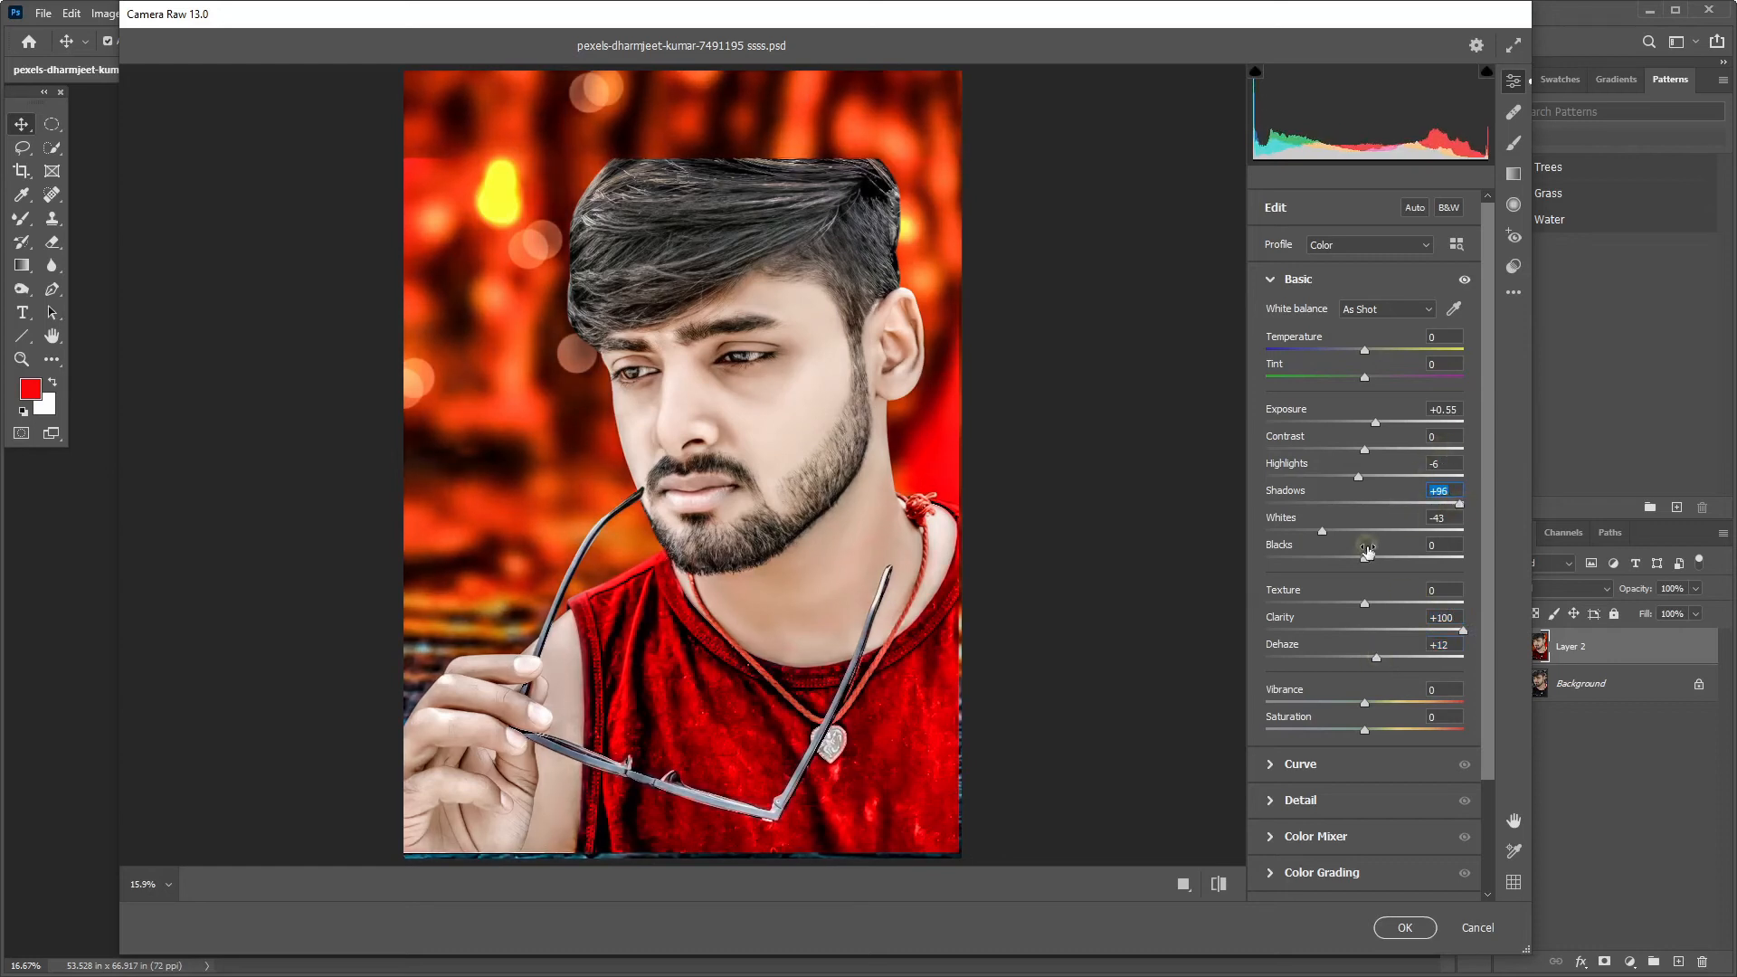
mouse_move(1366, 561)
left_mouse_down()
mouse_move(1384, 561)
mouse_move(1306, 555)
mouse_move(1332, 556)
left_mouse_up()
left_click_drag(1376, 658, 1388, 661)
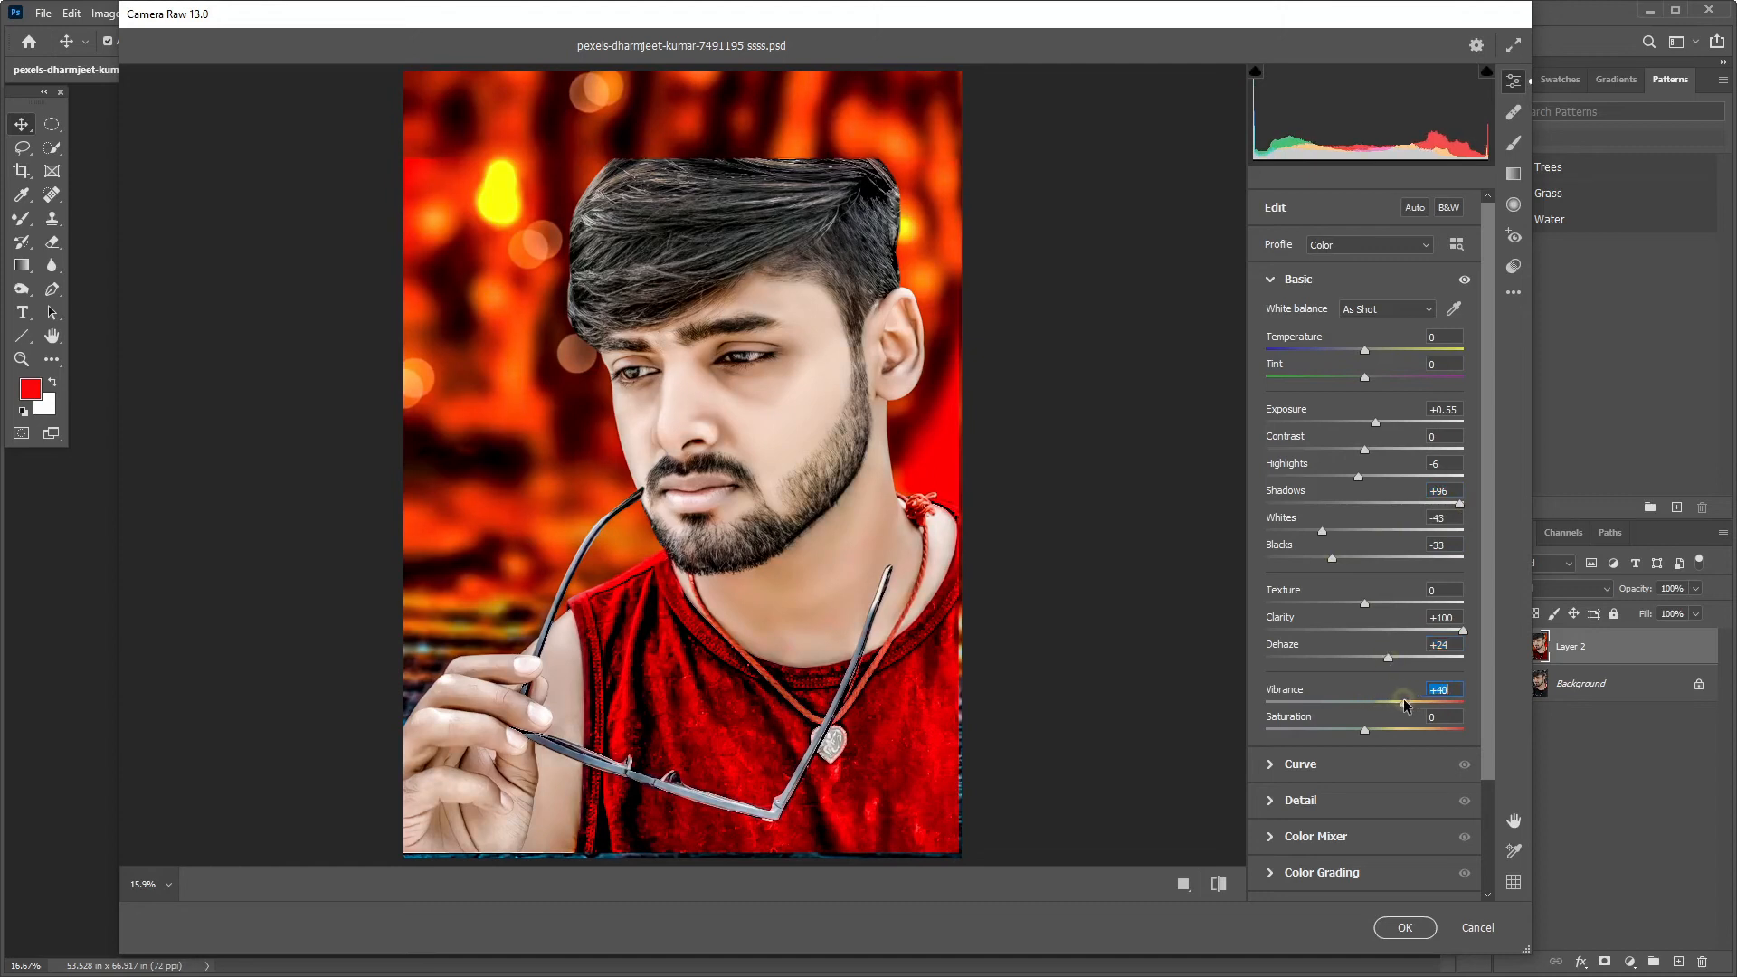
left_click_drag(1336, 564, 1377, 563)
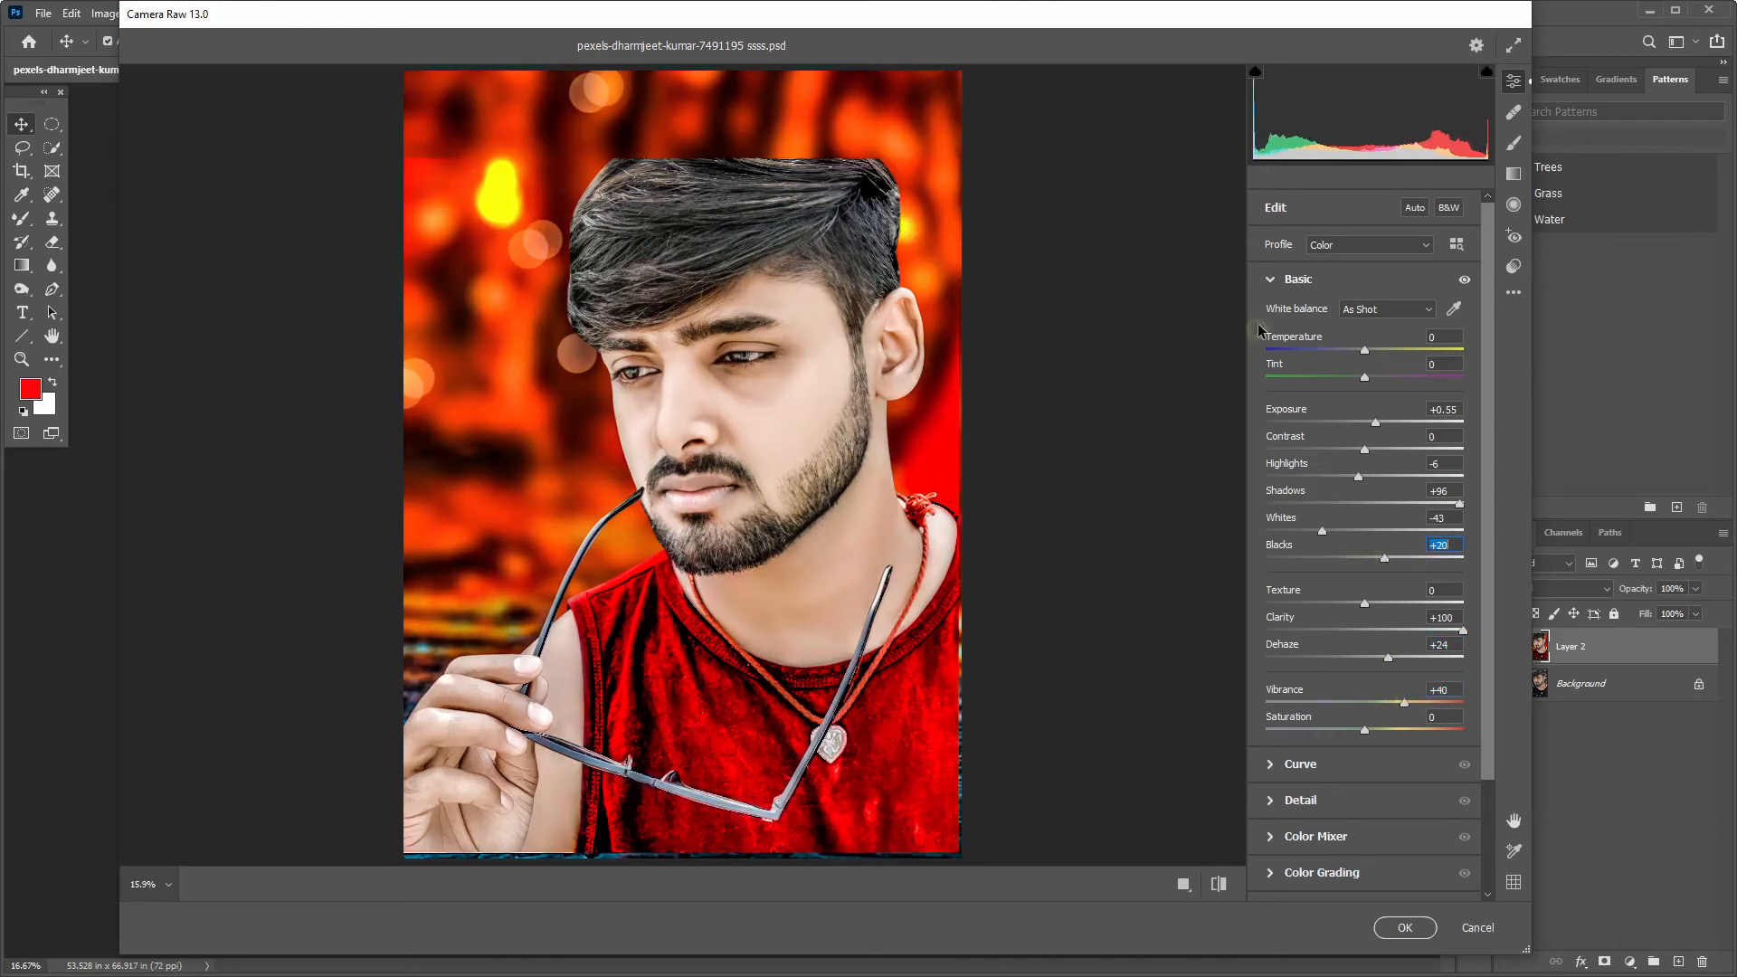
Add Noise Reduction of 8 and raise the Sharpening in the Camera Raw detail settings.
left_click(1268, 279)
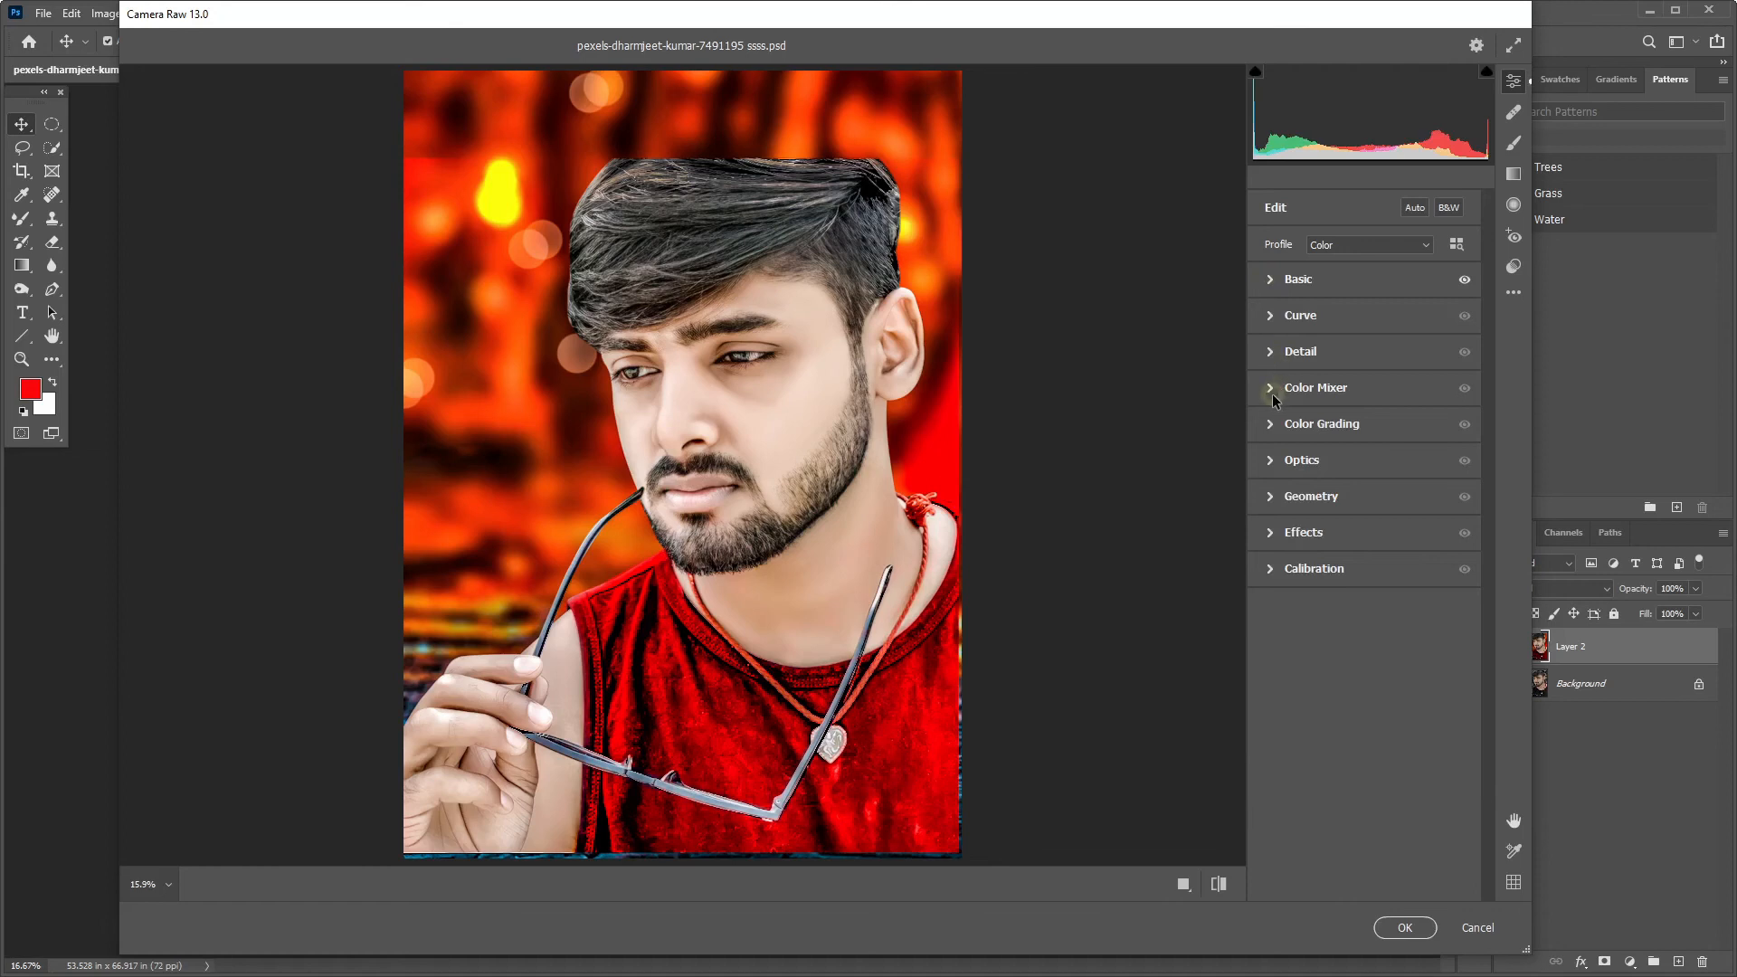
left_click(1269, 352)
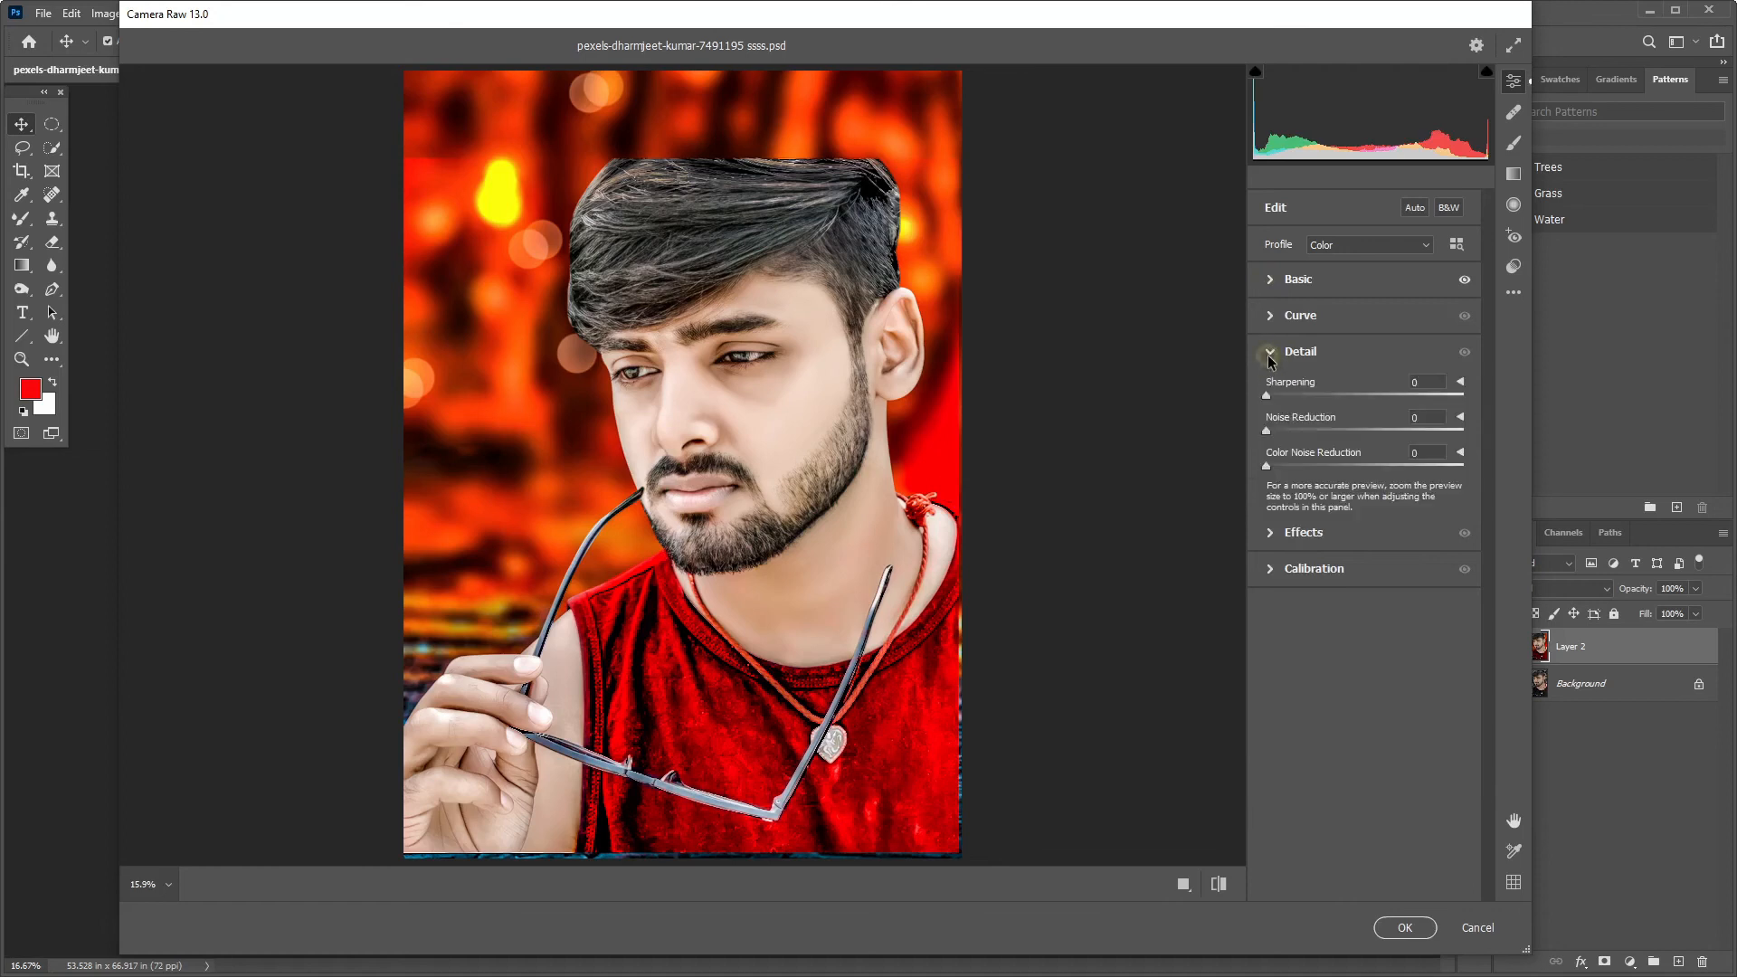
left_click(1282, 432)
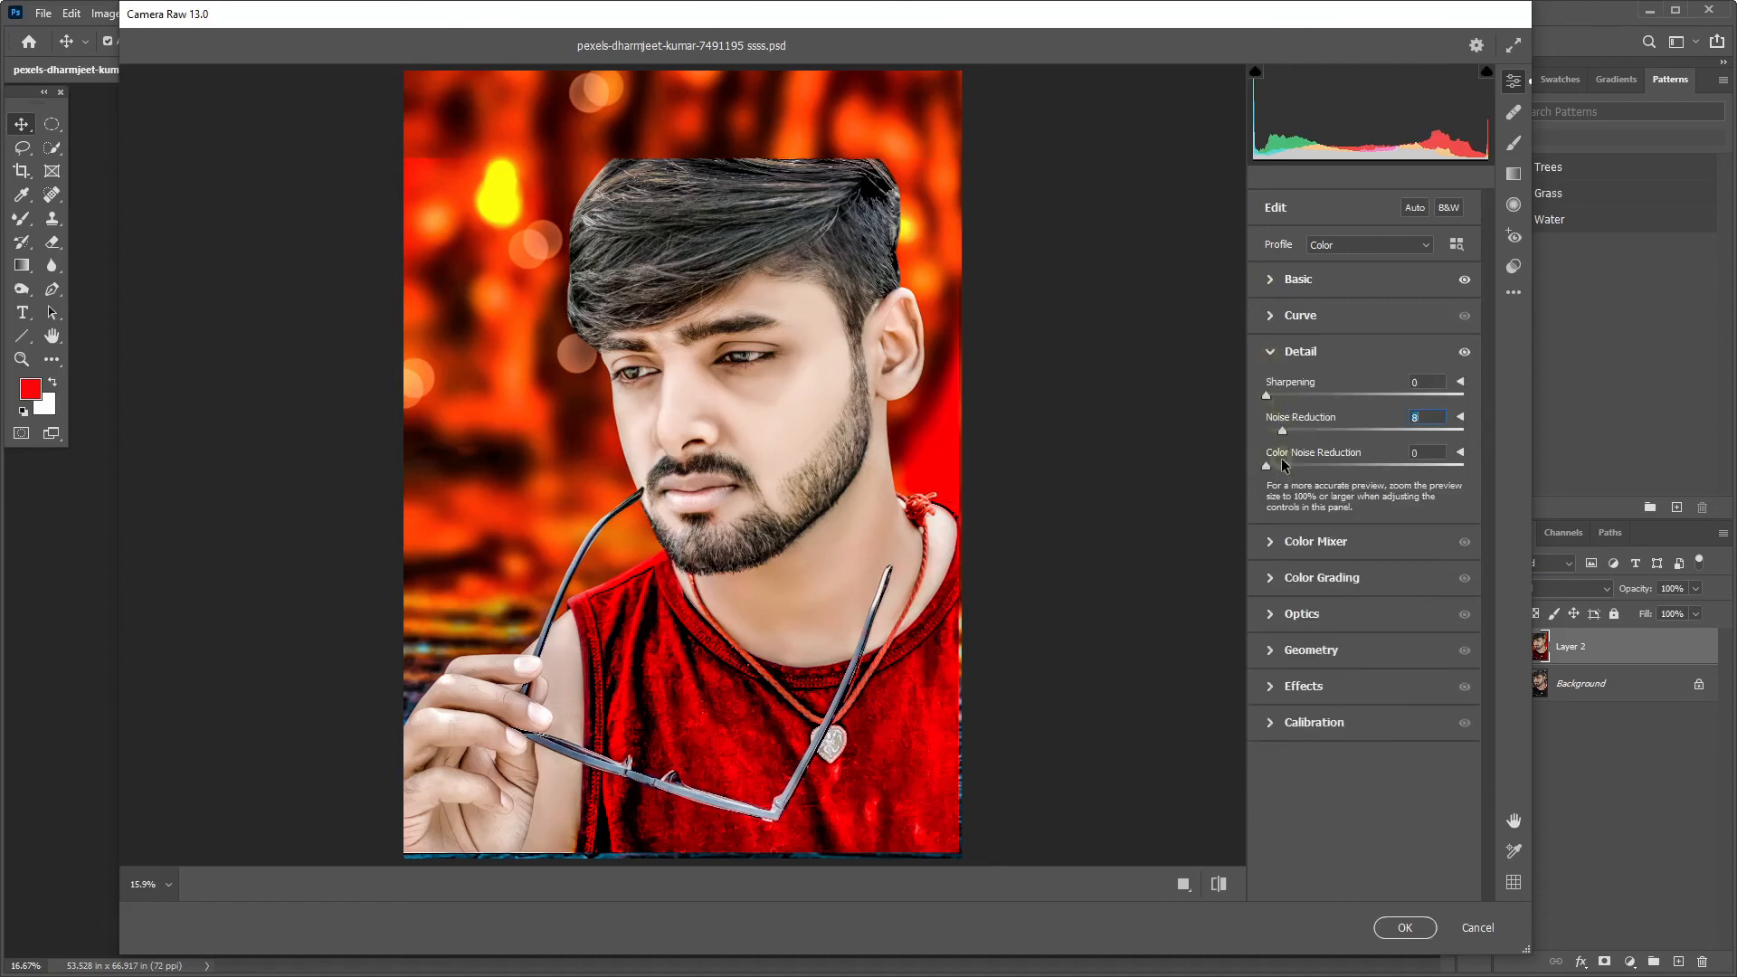
left_click(1281, 432)
left_click_drag(1274, 398, 1349, 395)
left_click(1271, 358)
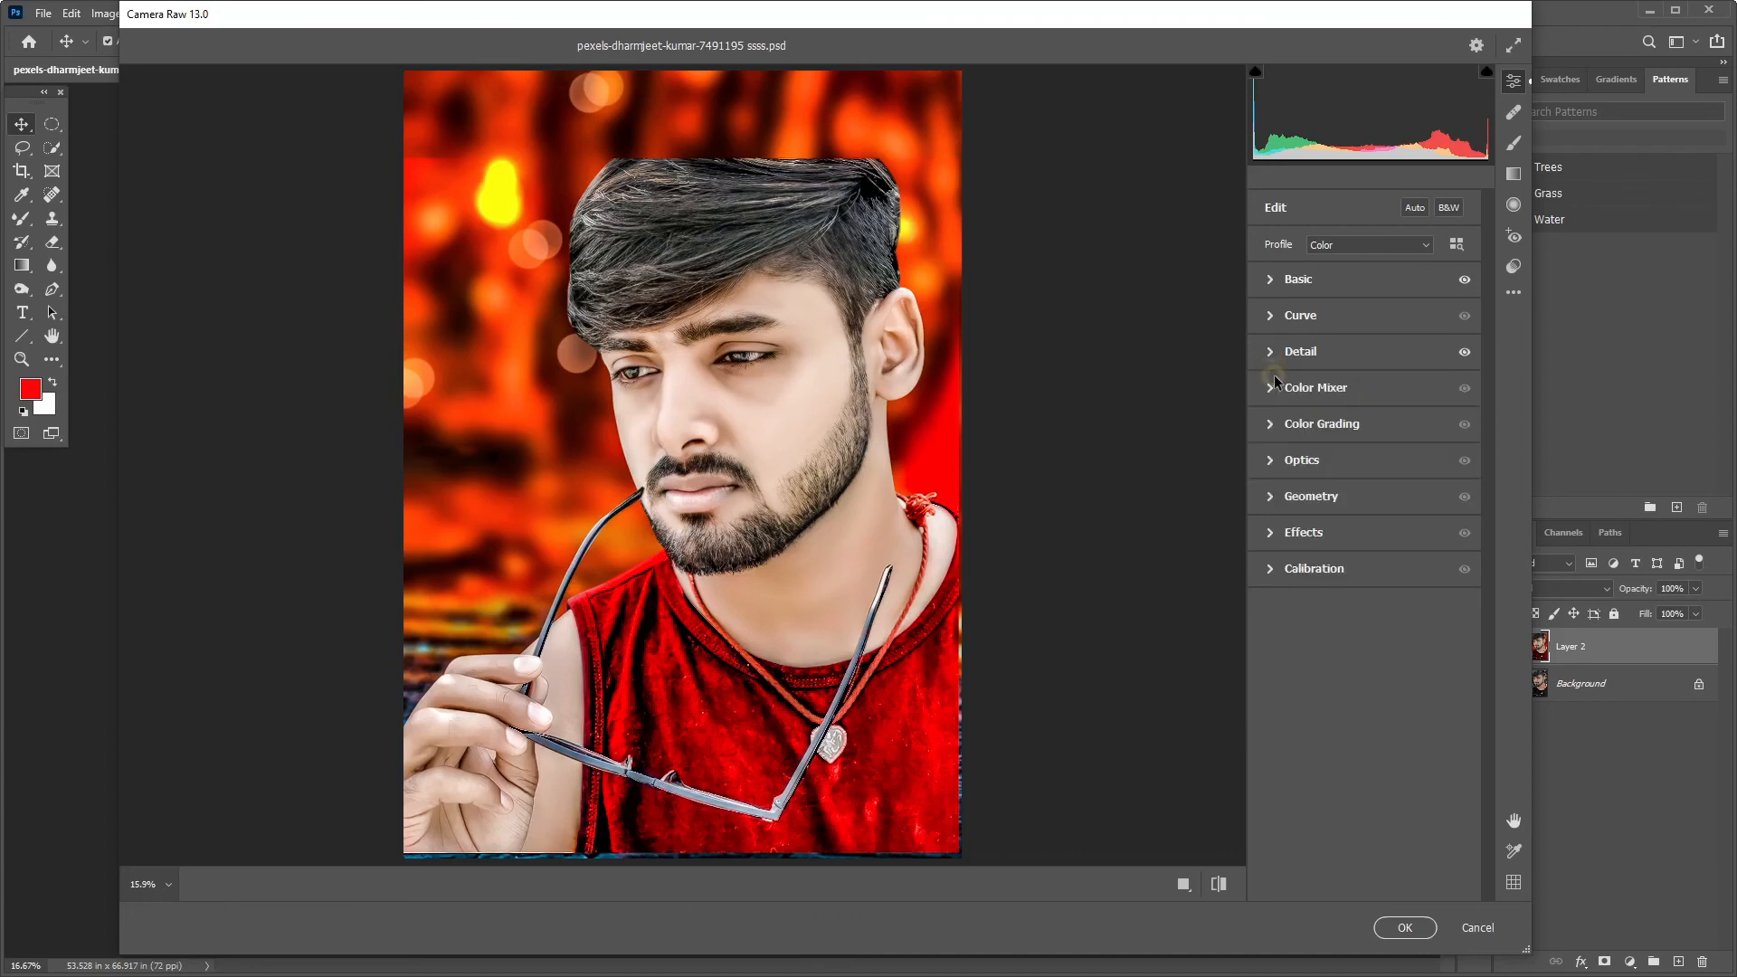
Adjust the Shadows and Darks of the tone curve and apply the Camera Raw filter.
left_click(1271, 314)
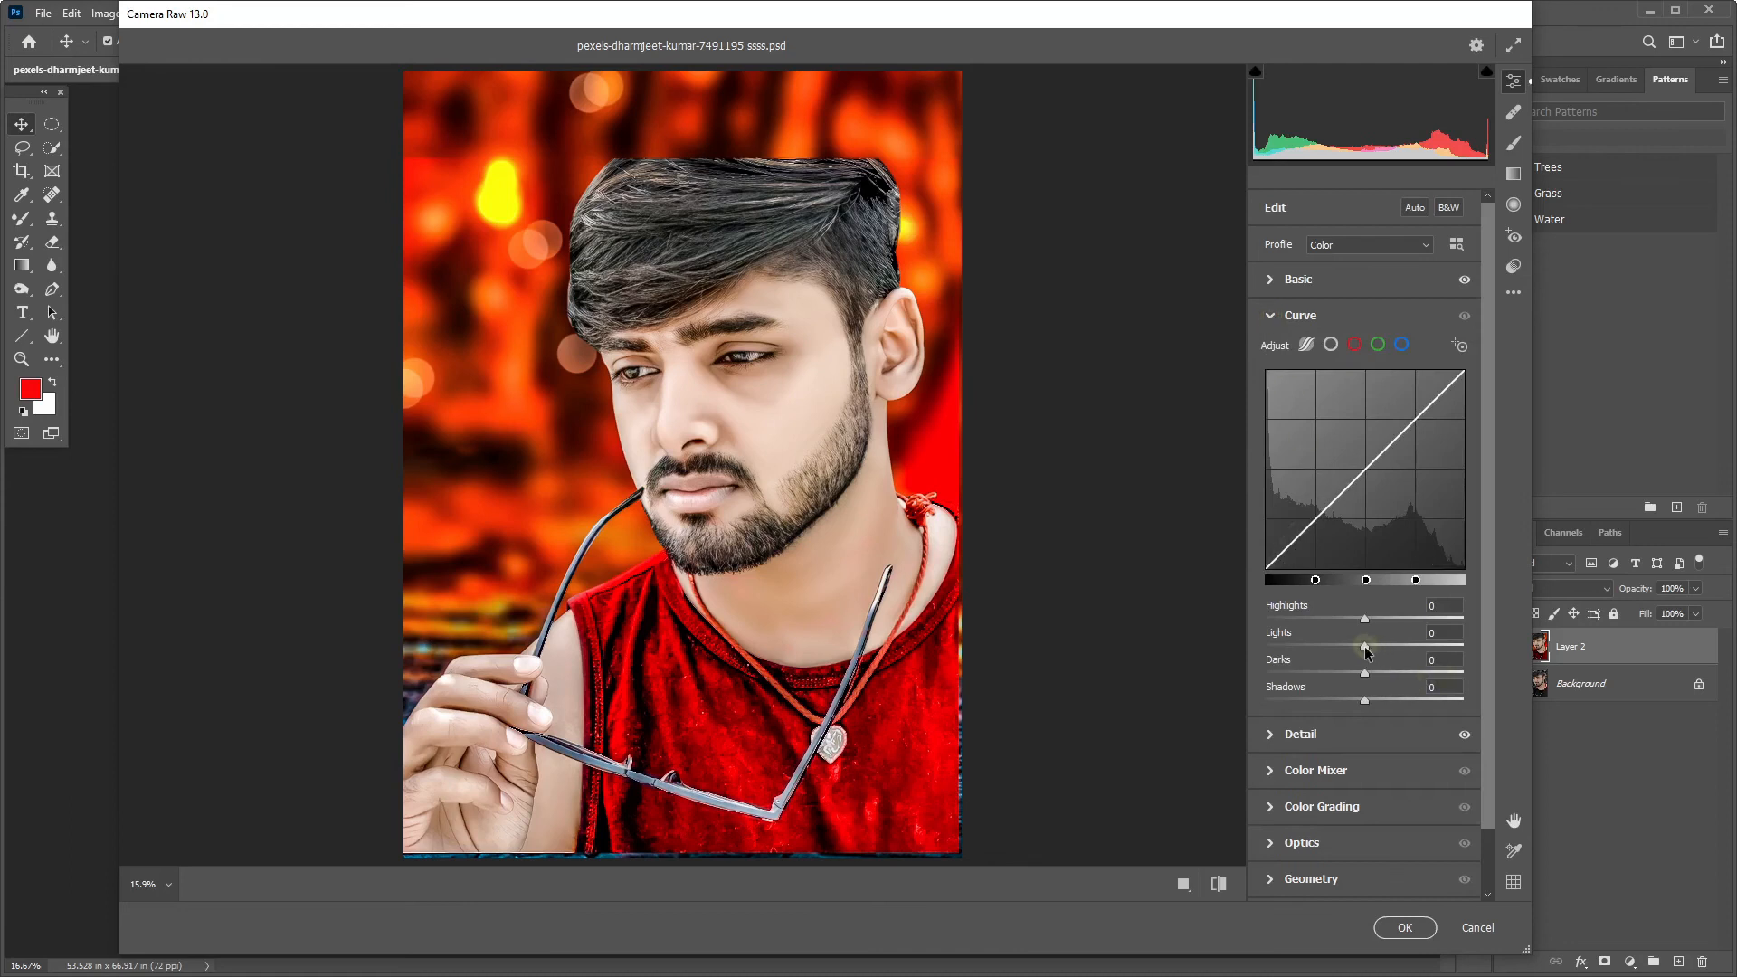
left_click_drag(1367, 702, 1342, 674)
left_click(1405, 927)
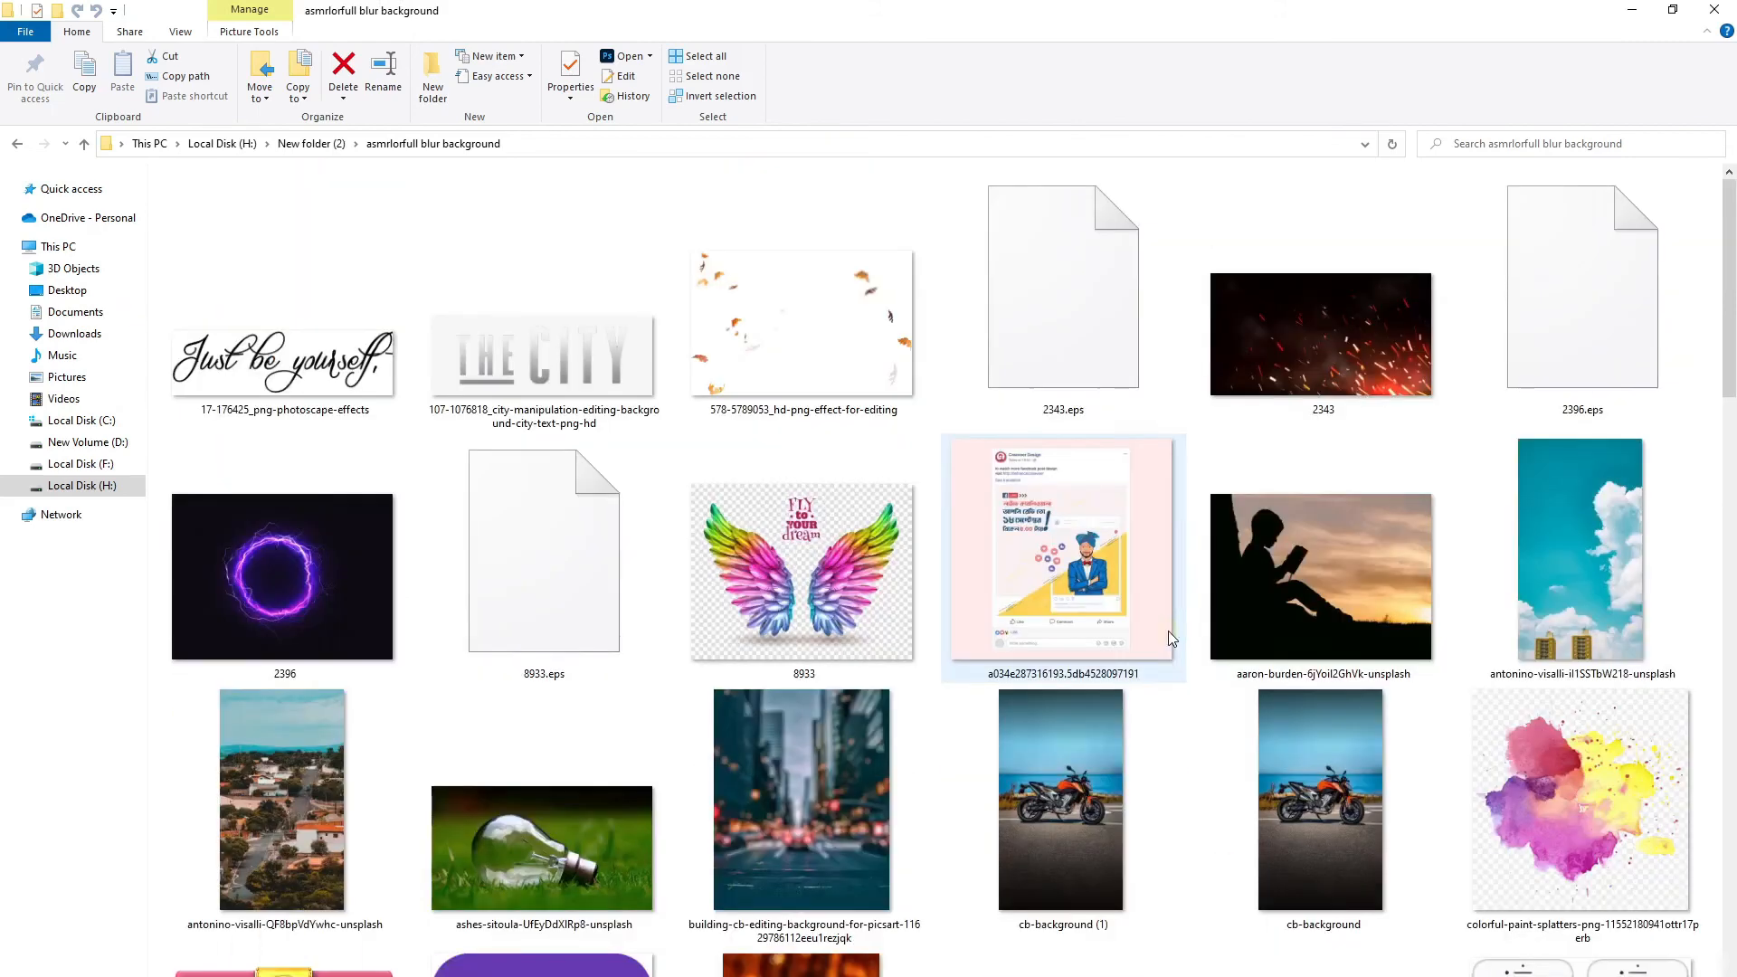
Place the sparks image 2343 from the background folder, scaled to 126.20% and positioned over the lower part of the portrait.
left_click(1386, 346)
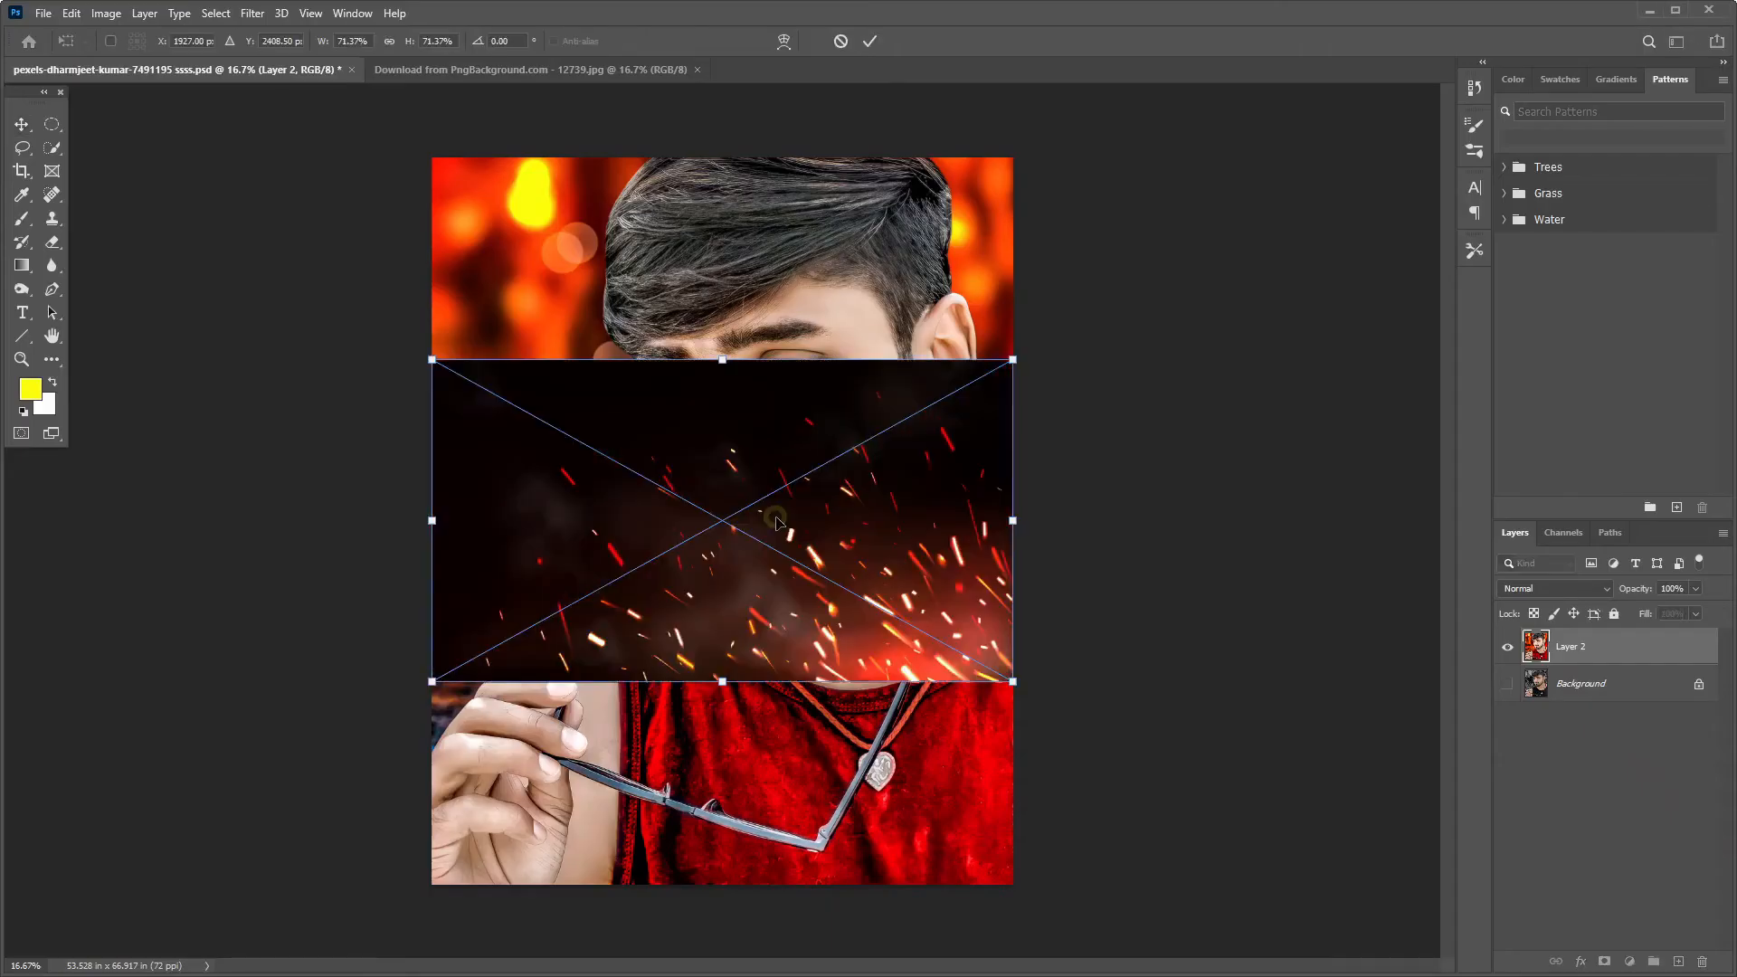
left_click_drag(841, 534, 846, 765)
left_click_drag(1015, 588, 1459, 341)
left_click_drag(1082, 570, 712, 558)
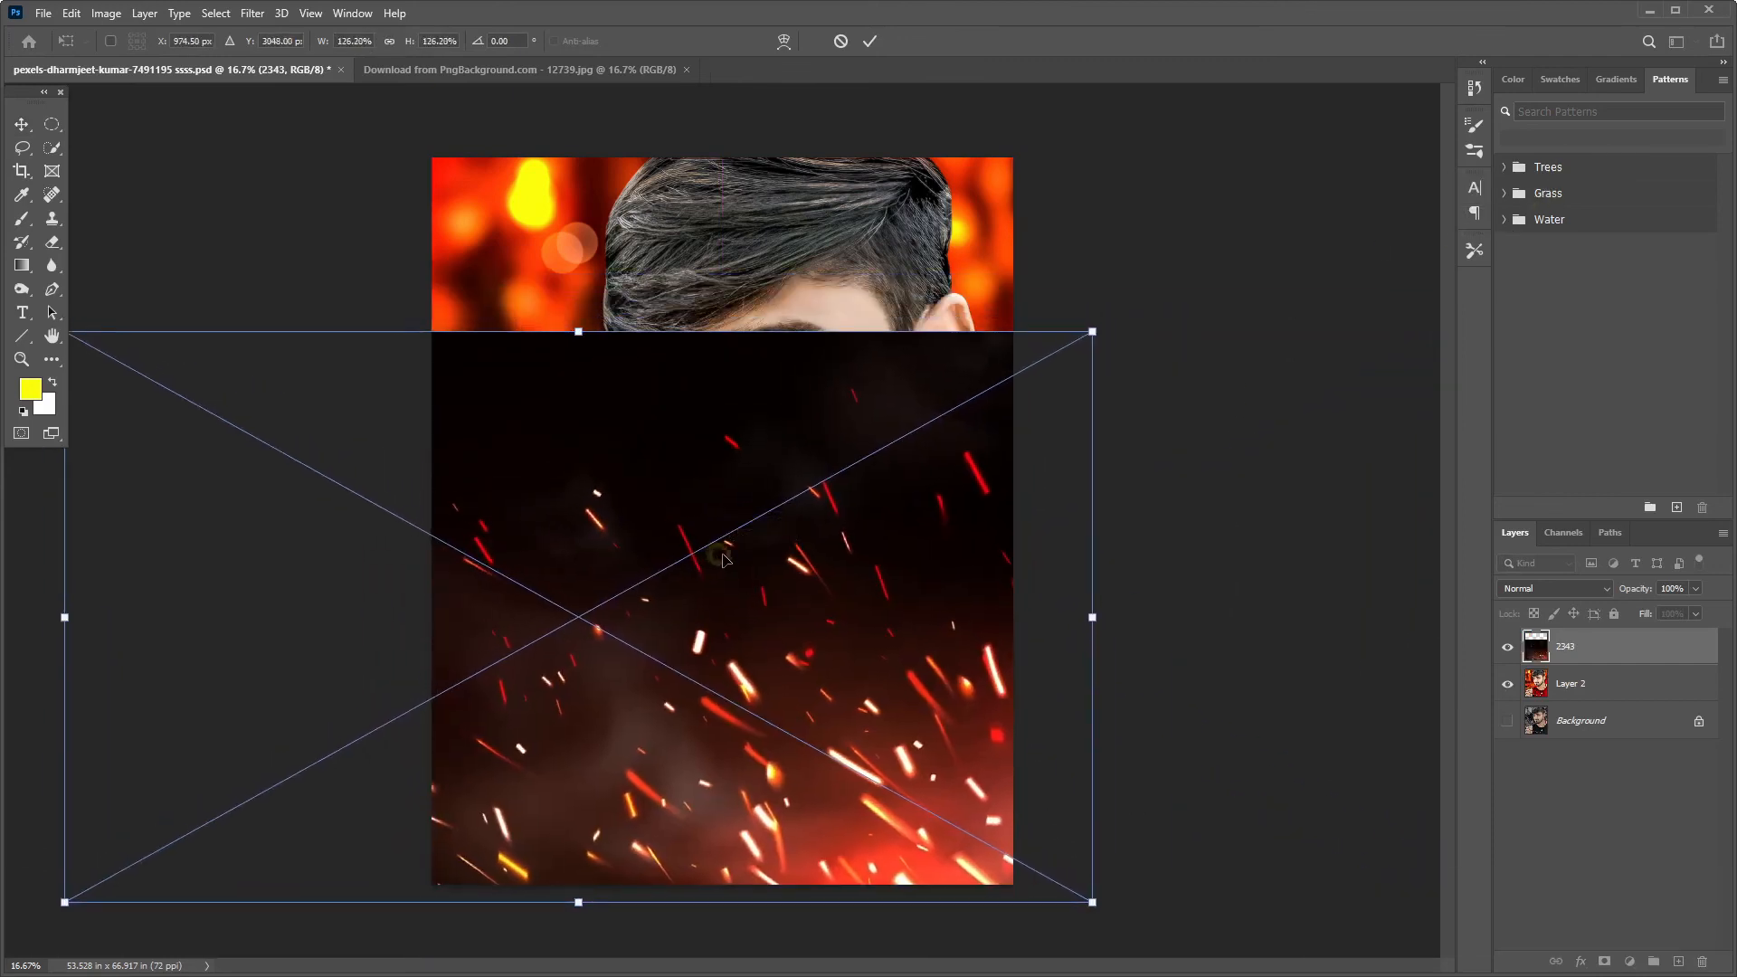
key("Return")
Rasterize the sparks layer 2343 and set its blend mode to Lighten.
right_click(1552, 633)
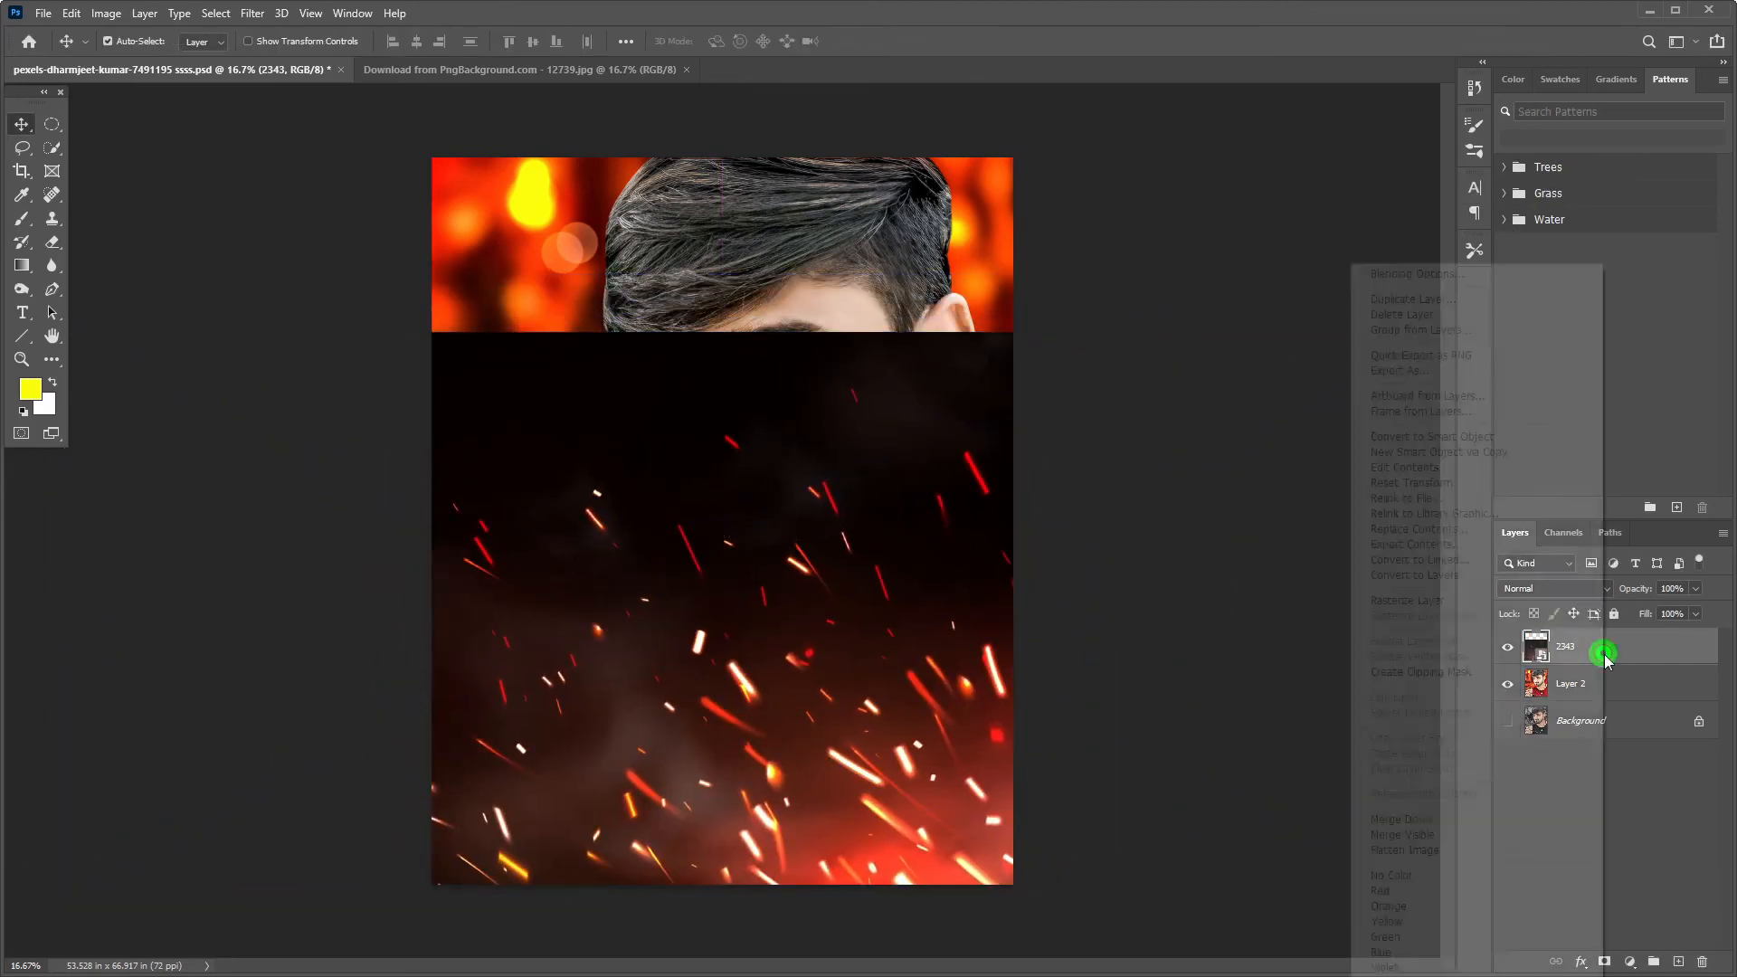
left_click(1554, 601)
left_click(1554, 588)
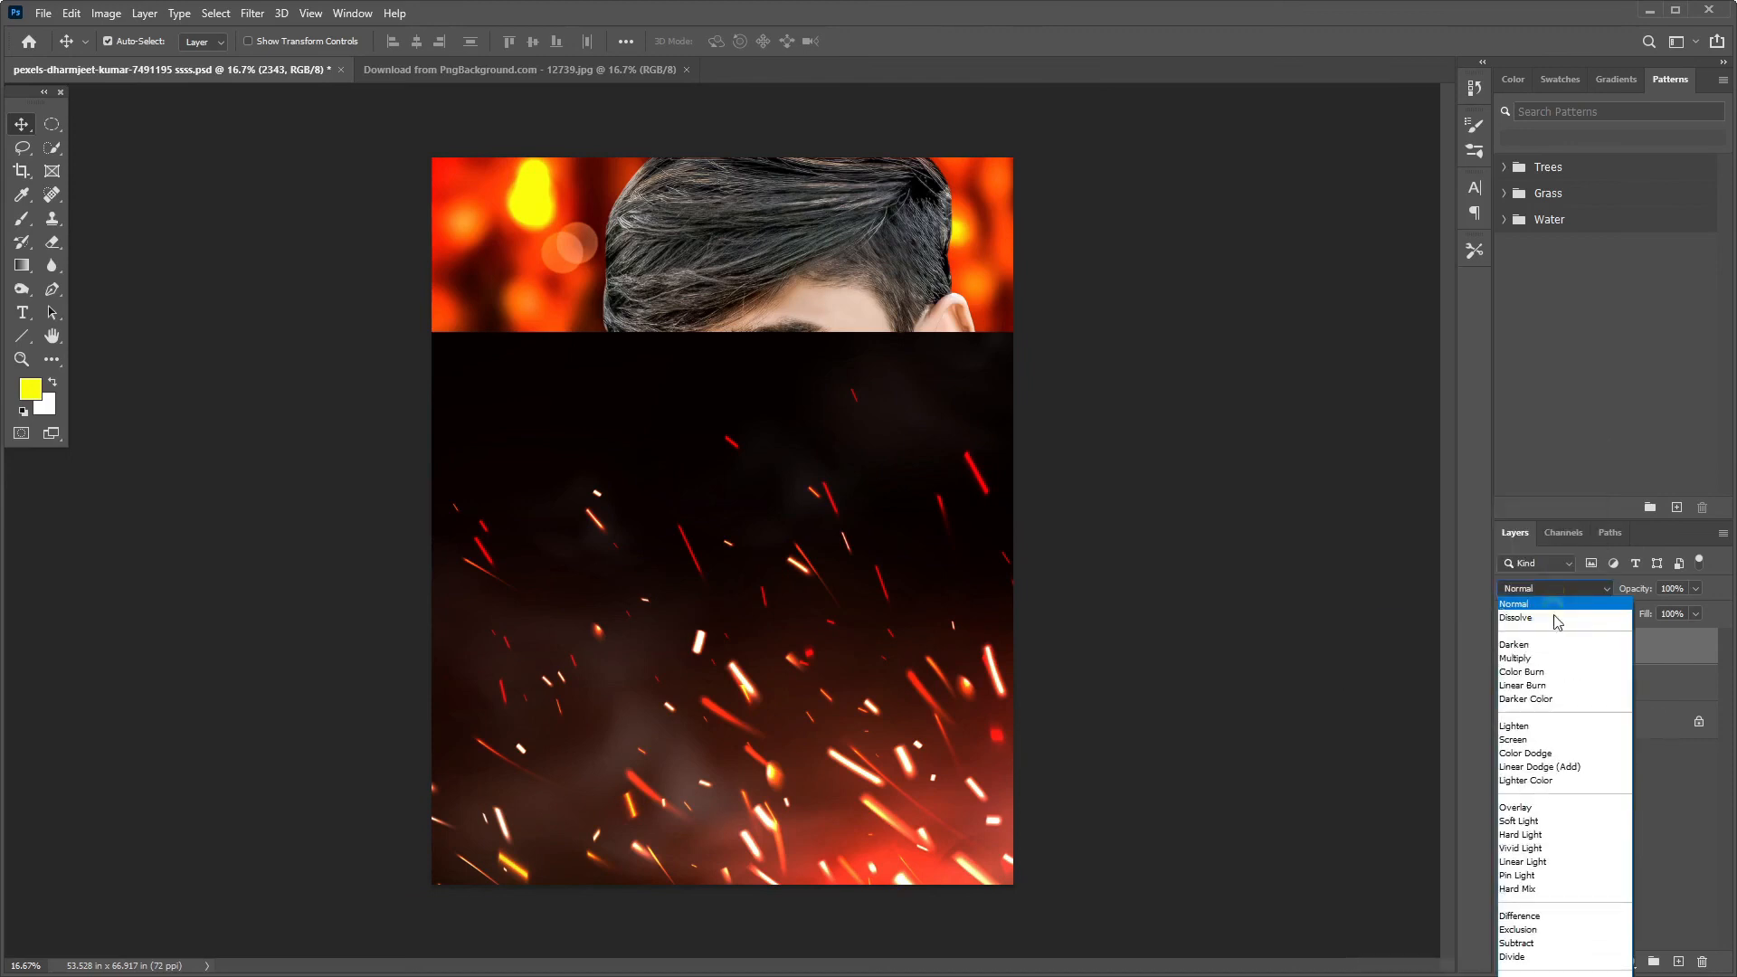
left_click(1515, 725)
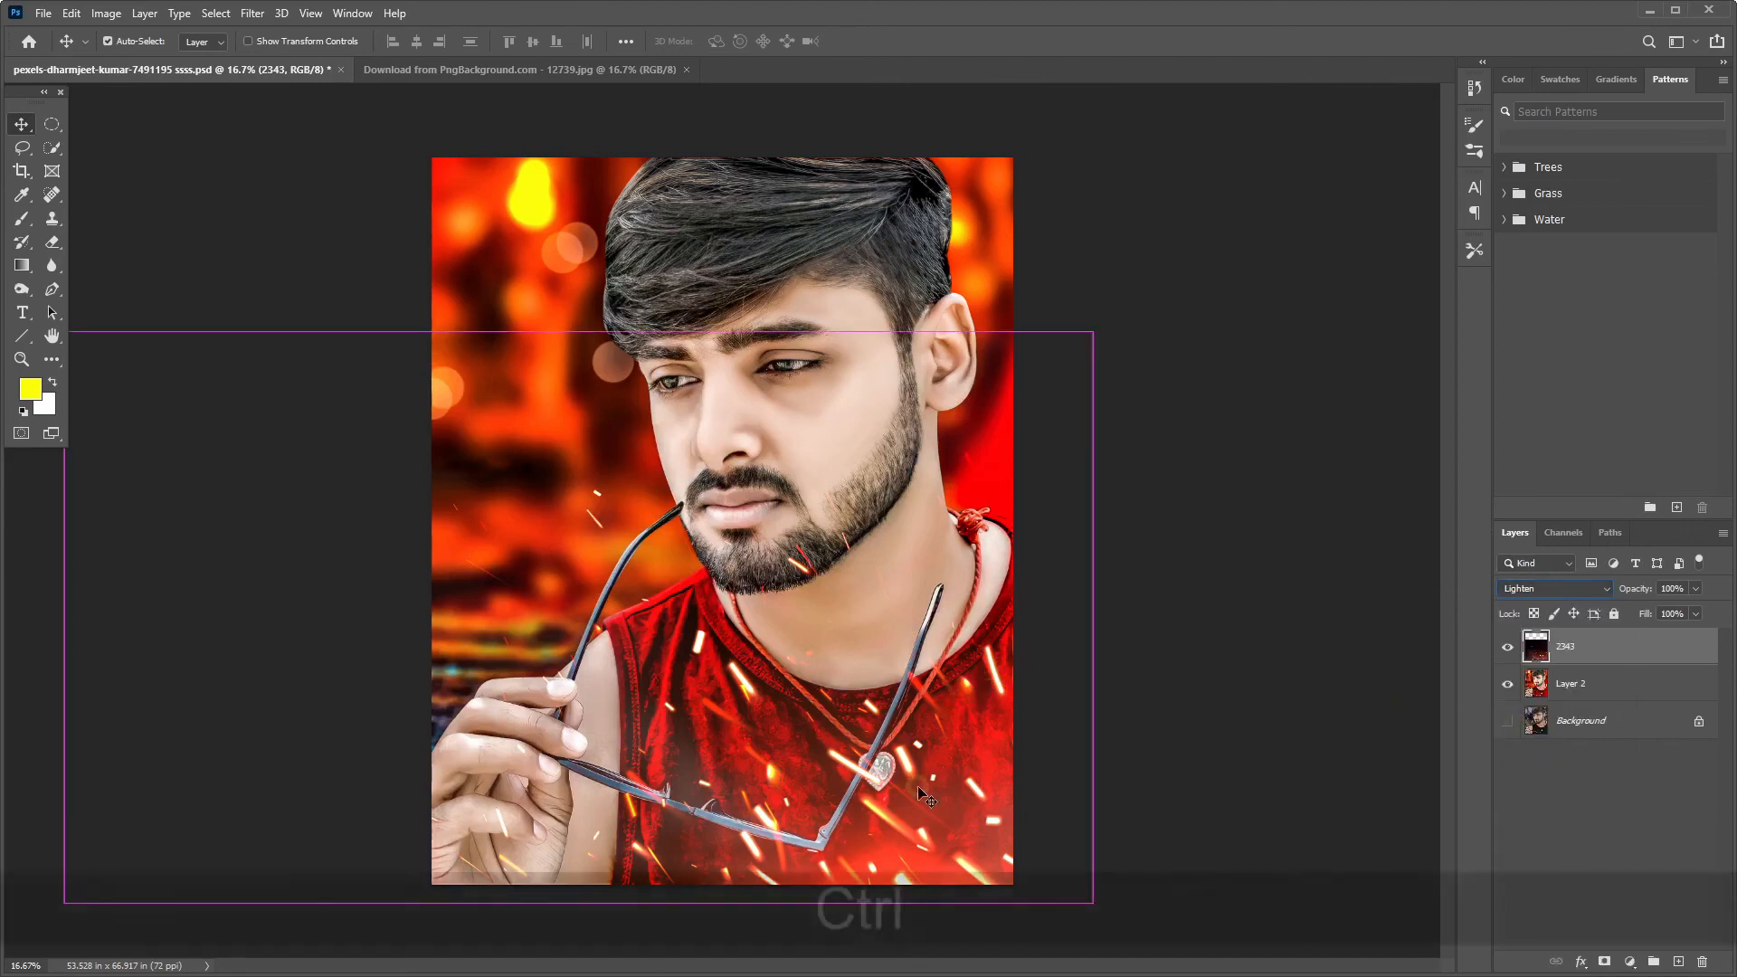
Shift the sparks layer slightly up and to the left with Free Transform.
key("ctrl+t")
left_click_drag(942, 819, 935, 803)
key("Return")
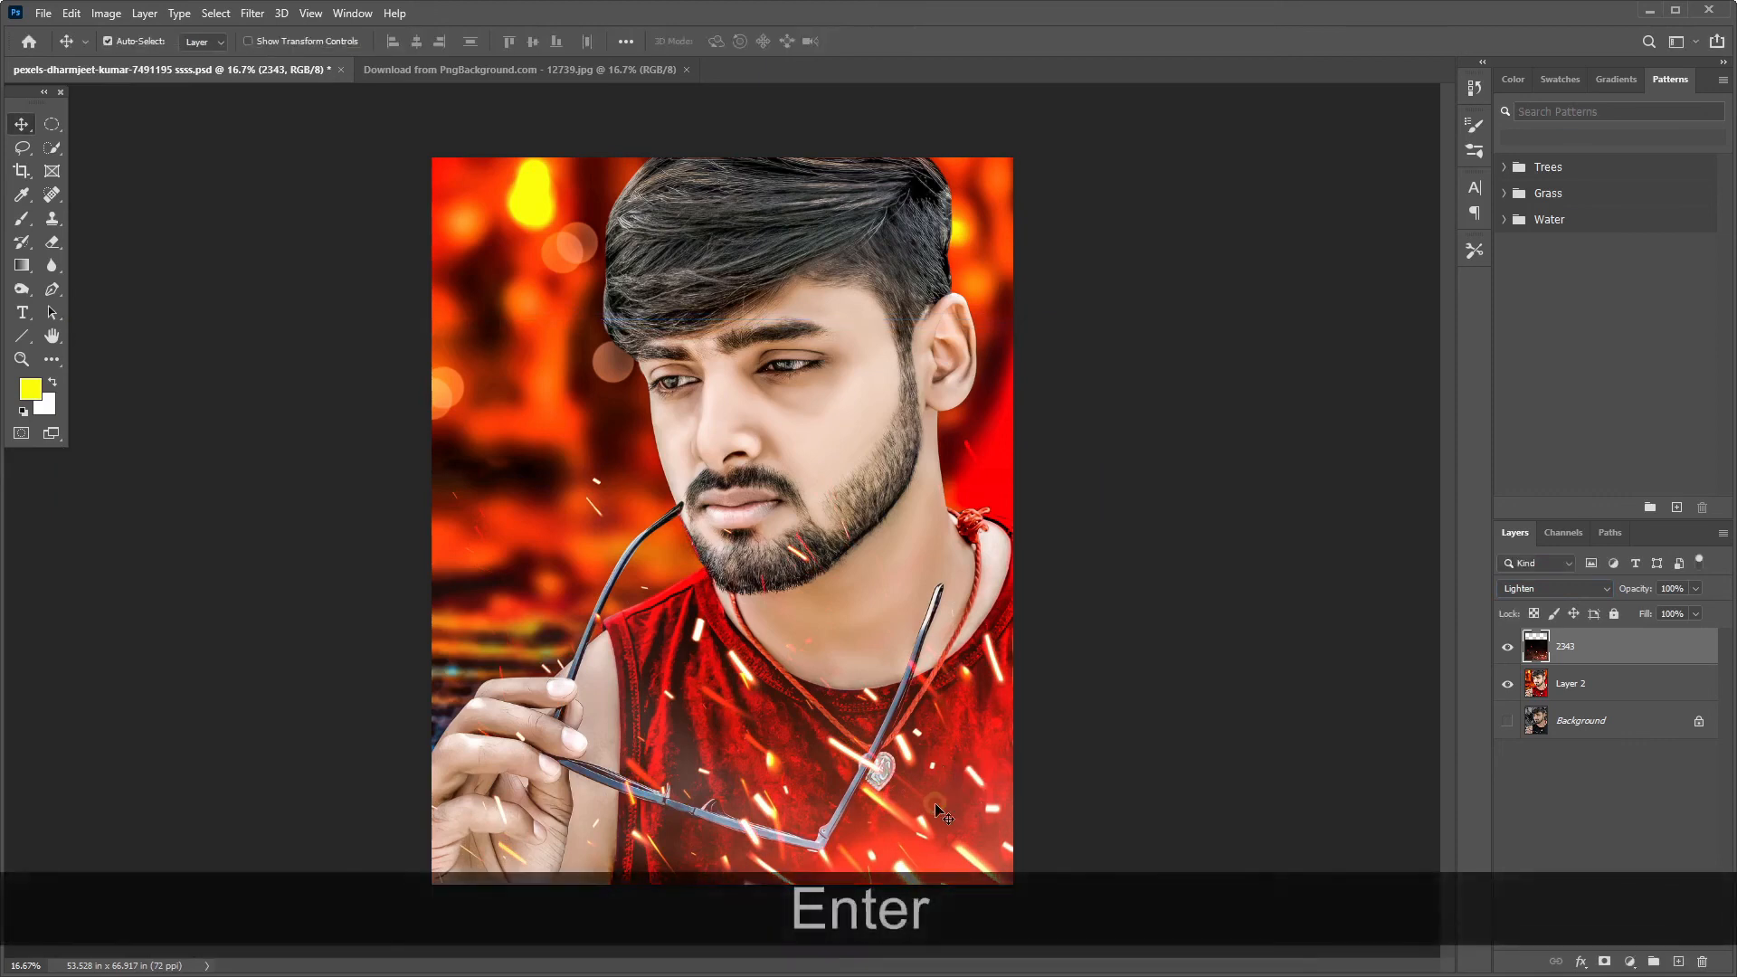